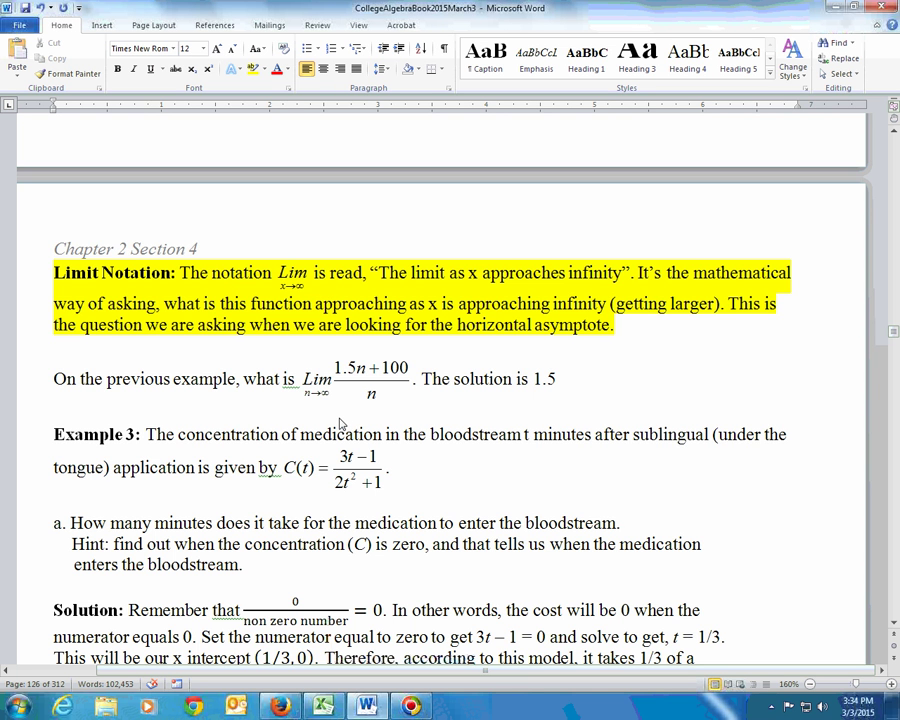
Examine the average cost table for the toys and the Limit Notation paragraph that follows it in Chapter 2 Section 4.
{"action": "scroll", "coordinate": [338, 424], "scroll_direction": "up", "scroll_amount": 8}
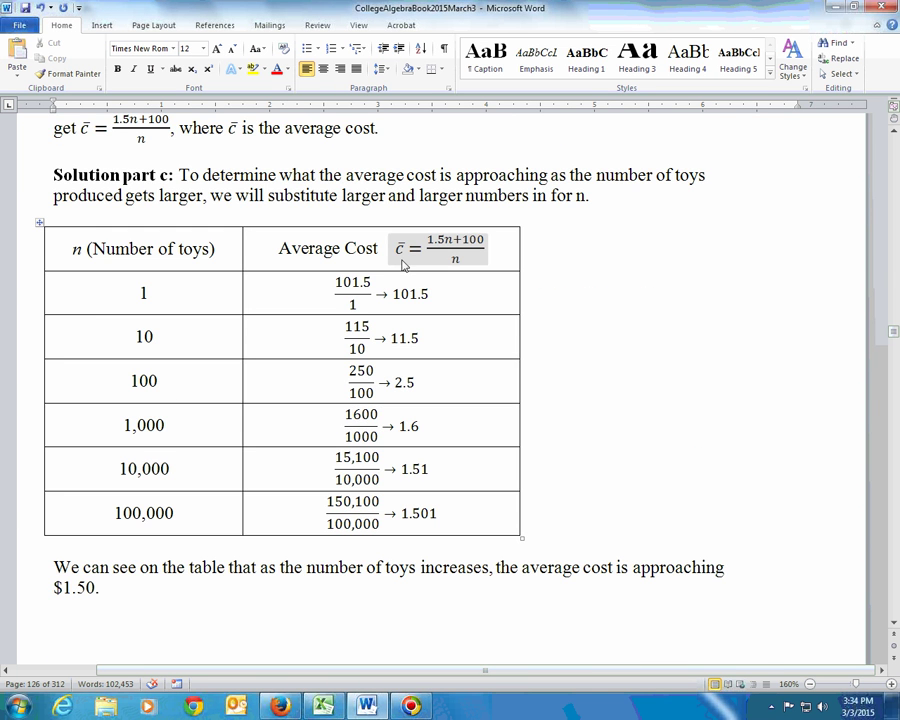
{"action": "scroll", "coordinate": [450, 262], "scroll_direction": "down", "scroll_amount": 2}
{"action": "scroll", "coordinate": [437, 277], "scroll_direction": "down", "scroll_amount": 7}
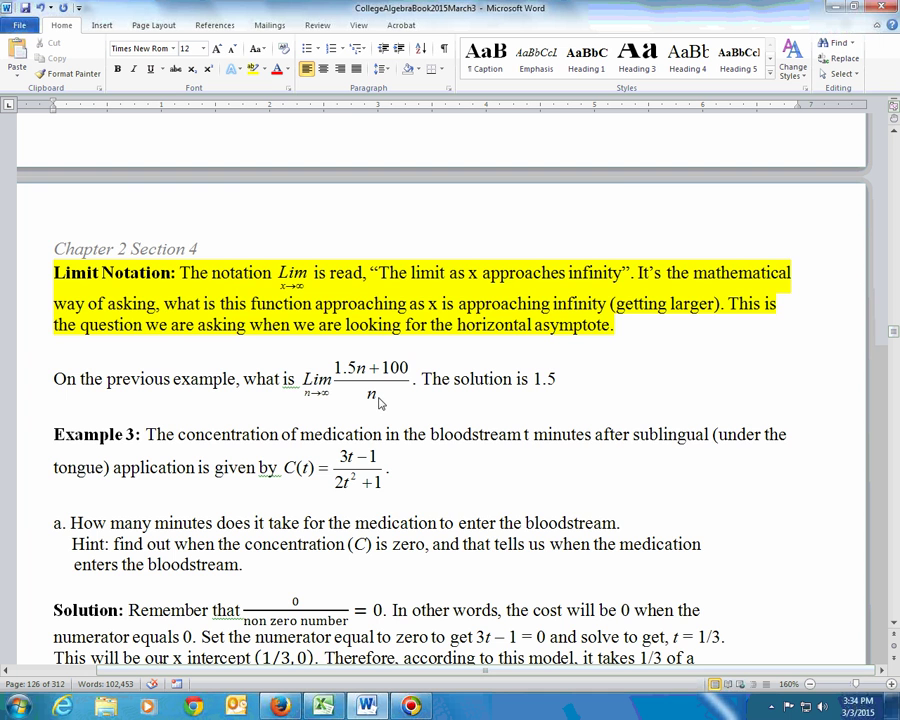
Examine the summary of rational function concepts, especially the three ways to check for a horizontal asymptote.
{"action": "scroll", "coordinate": [380, 402], "scroll_direction": "down", "scroll_amount": 10}
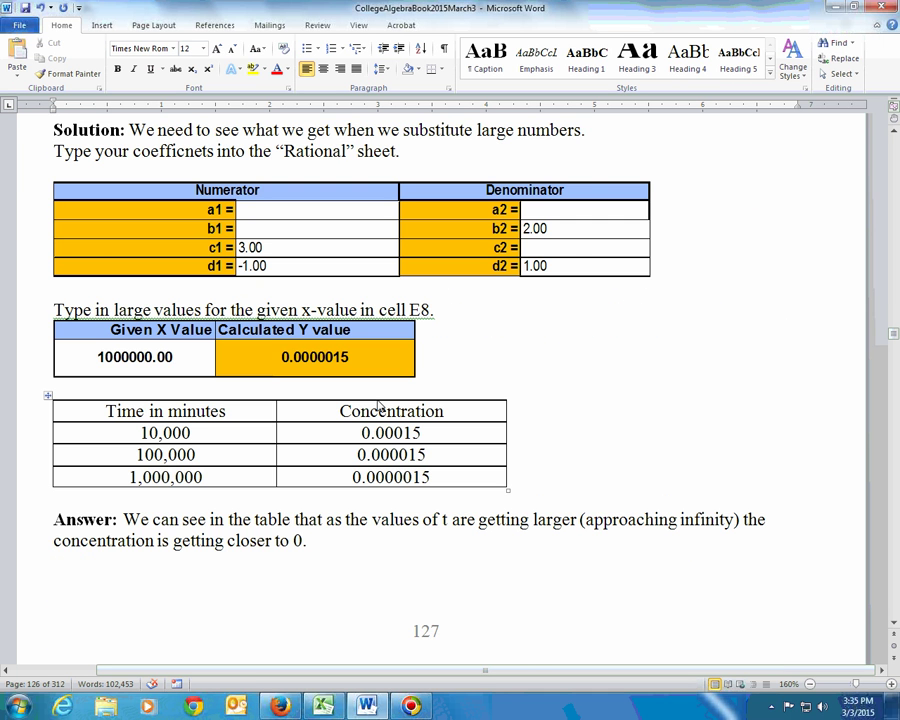
{"action": "scroll", "coordinate": [380, 404], "scroll_direction": "down", "scroll_amount": 10}
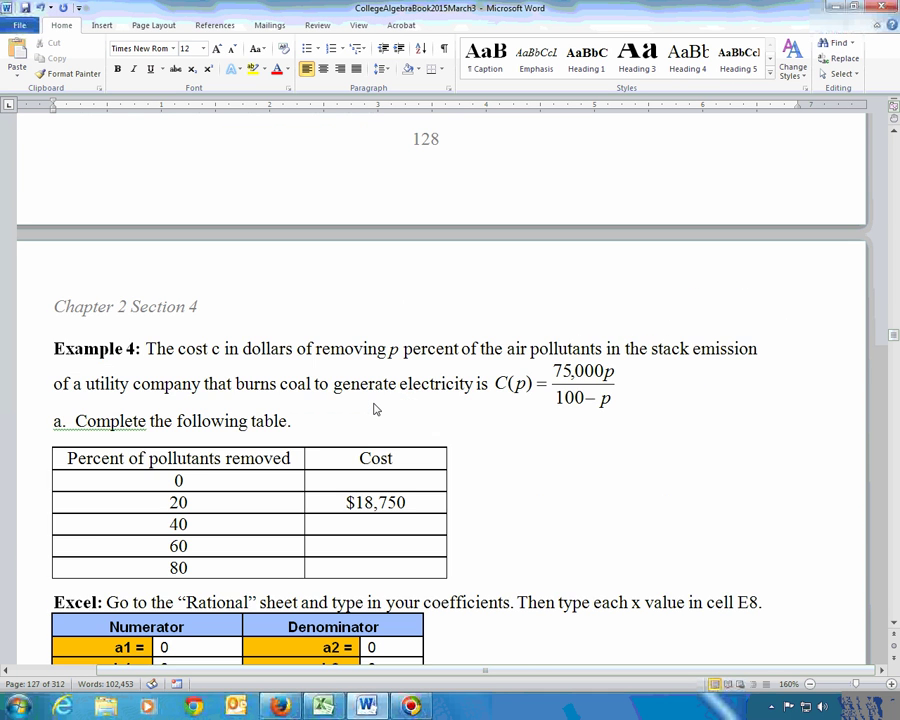
{"action": "scroll", "coordinate": [376, 409], "scroll_direction": "down", "scroll_amount": 1}
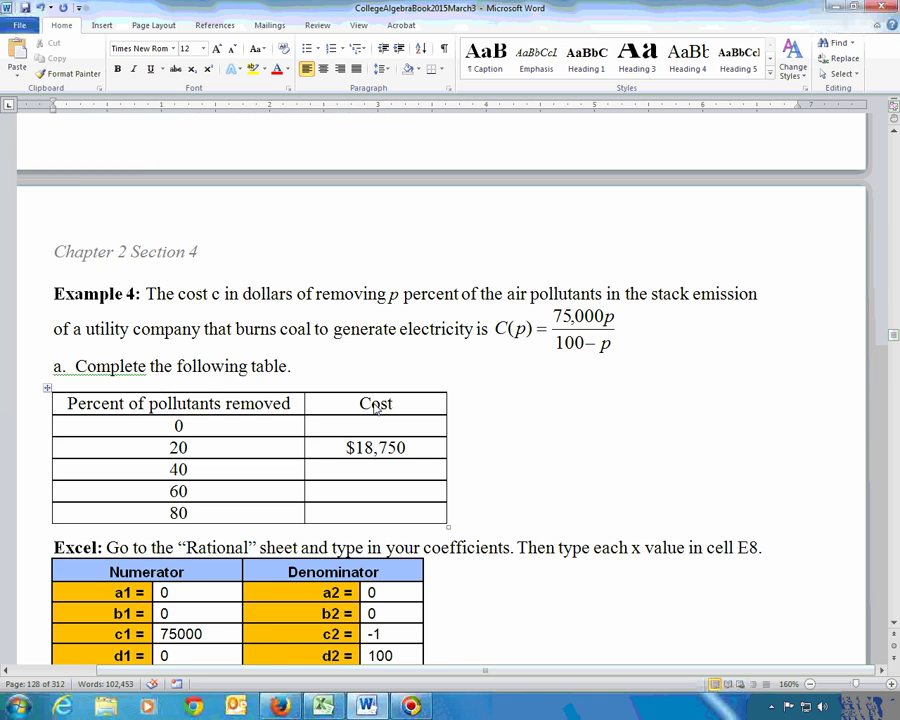
{"action": "scroll", "coordinate": [375, 408], "scroll_direction": "down", "scroll_amount": 15}
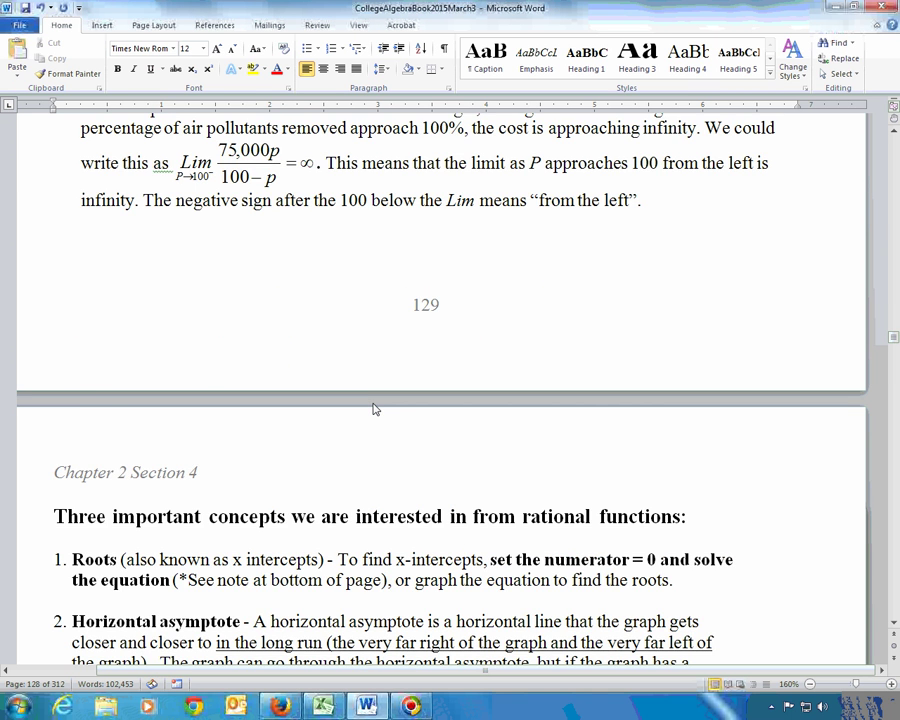
{"action": "scroll", "coordinate": [375, 408], "scroll_direction": "down", "scroll_amount": 6}
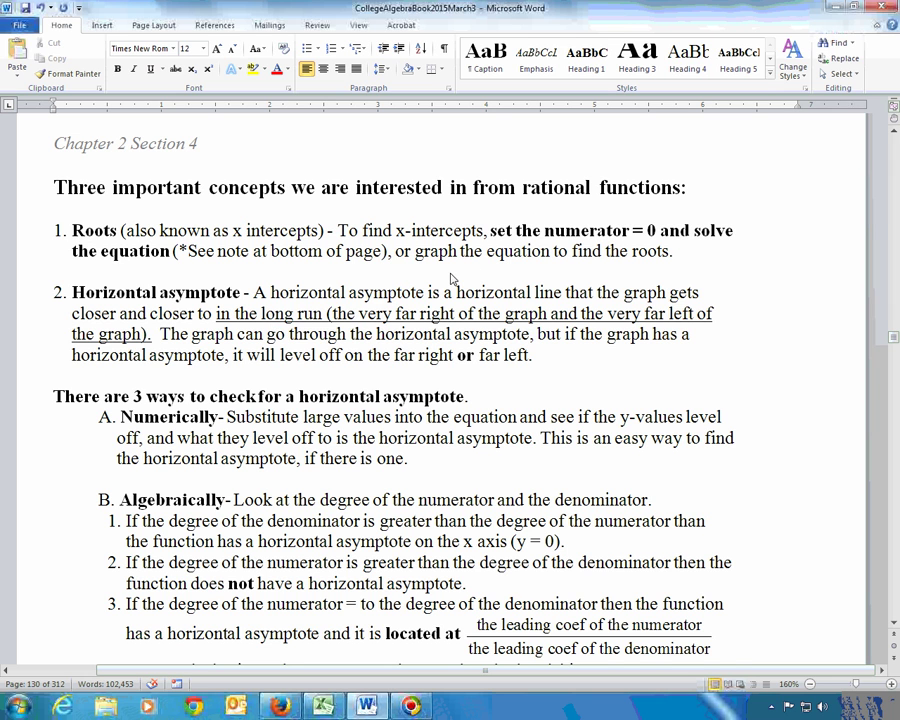
{"action": "scroll", "coordinate": [460, 276], "scroll_direction": "down", "scroll_amount": 5}
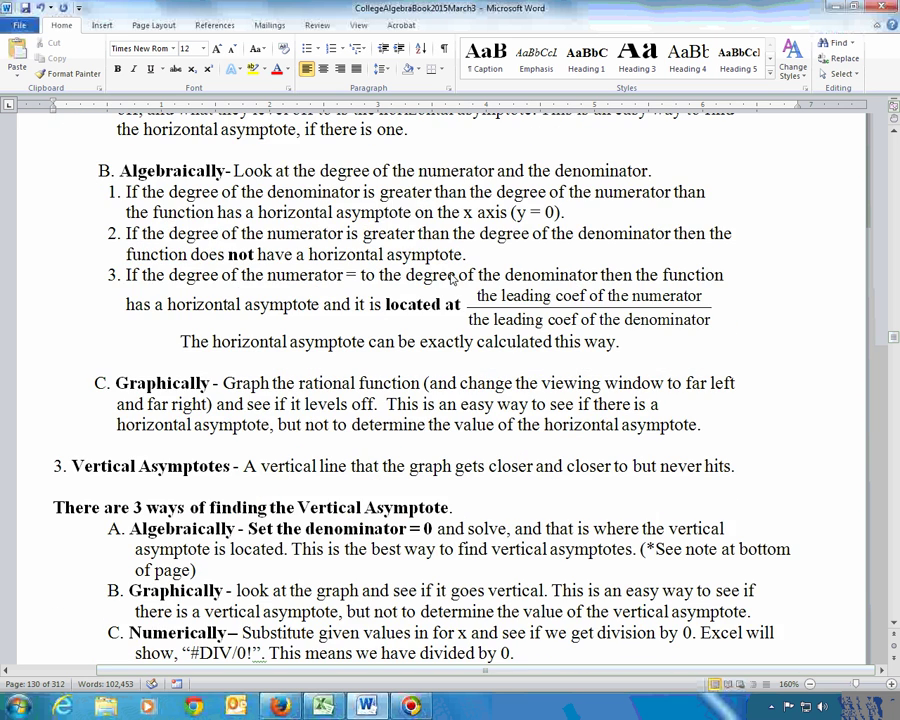
{"action": "scroll", "coordinate": [452, 278], "scroll_direction": "down", "scroll_amount": 3}
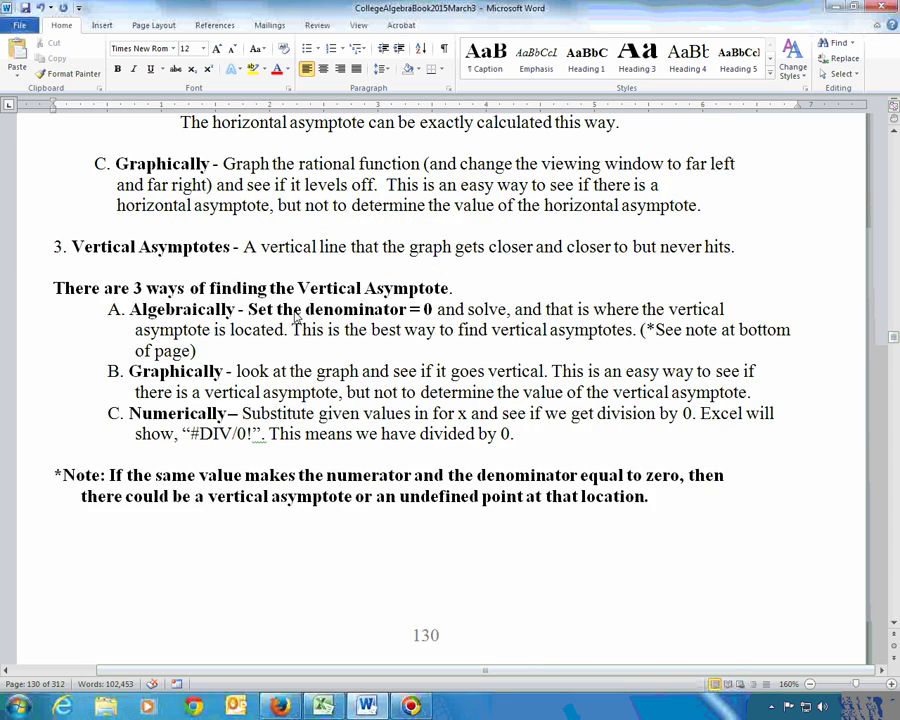
{"action": "scroll", "coordinate": [403, 322], "scroll_direction": "up", "scroll_amount": 4}
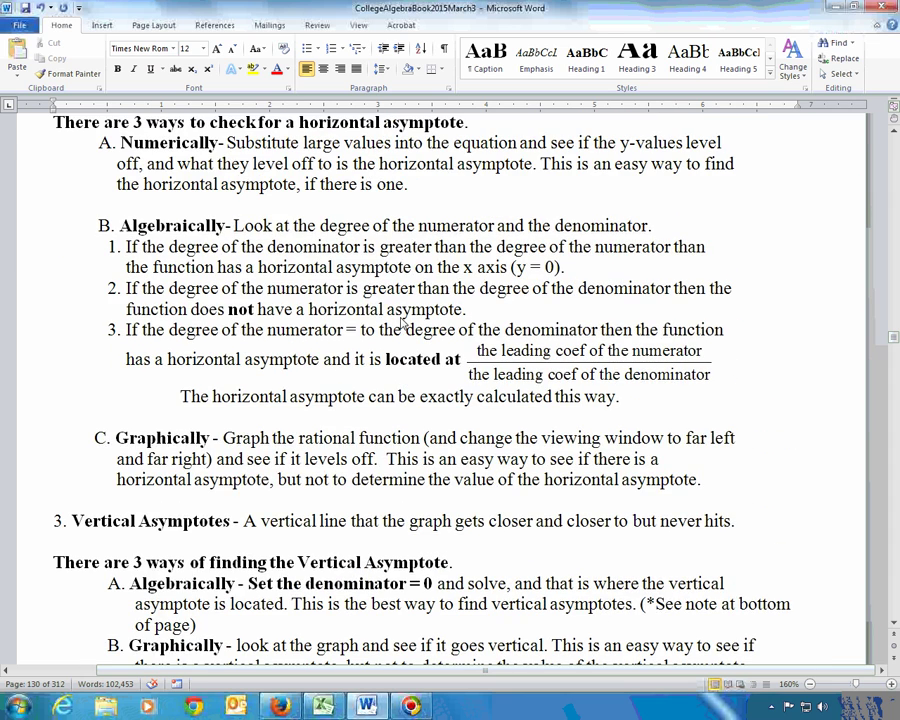
{"action": "scroll", "coordinate": [398, 325], "scroll_direction": "up", "scroll_amount": 1}
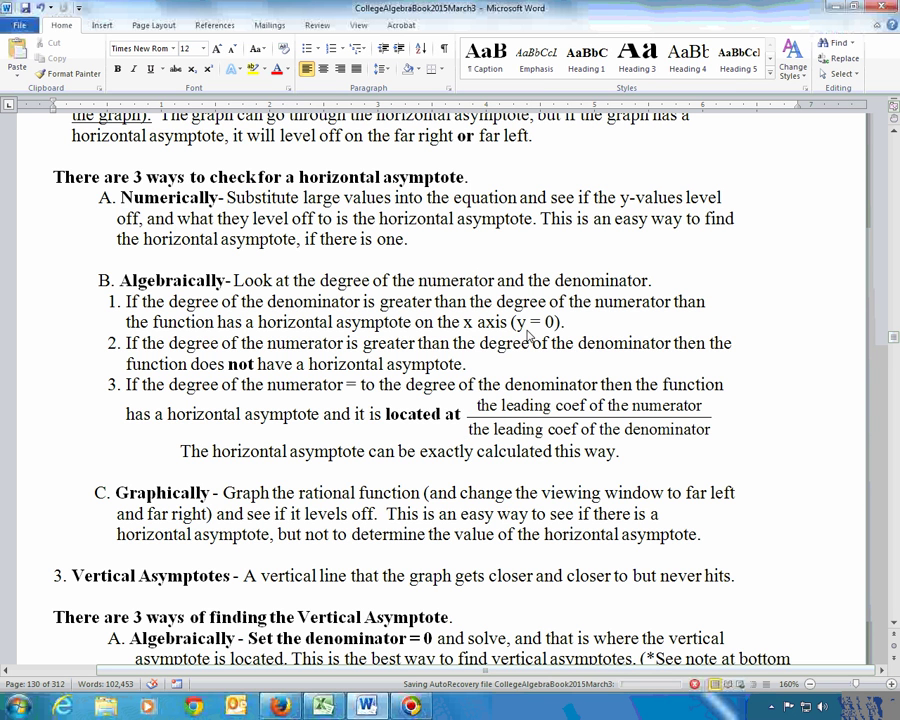
Compare the limit of (1.5n+100)/n in the Limit Notation section with the toy average cost table for increasing n.
{"action": "scroll", "coordinate": [418, 298], "scroll_direction": "down", "scroll_amount": 10}
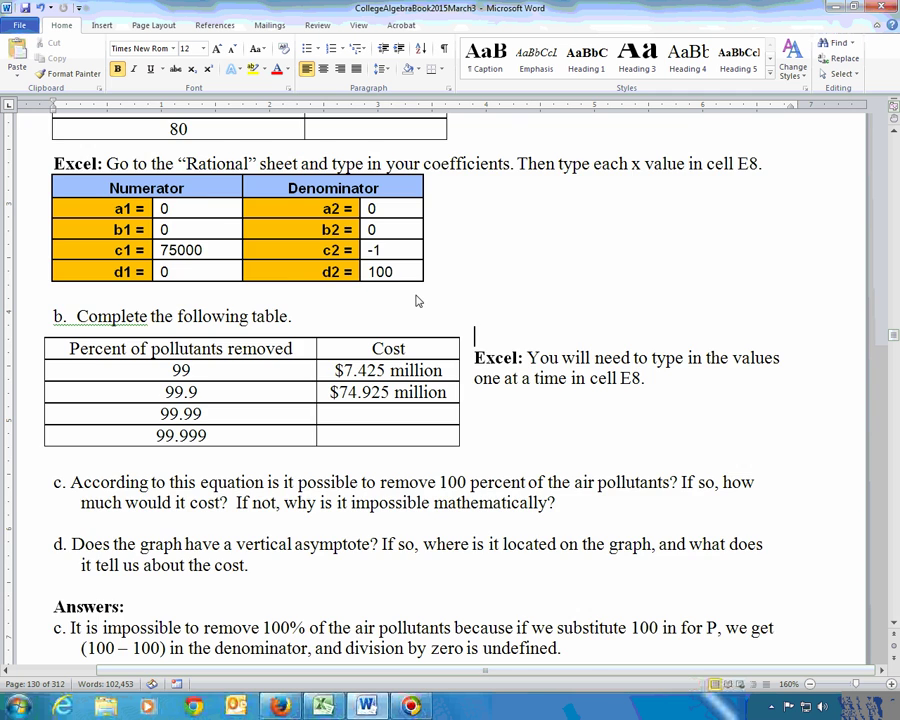
{"action": "scroll", "coordinate": [418, 300], "scroll_direction": "up", "scroll_amount": 5}
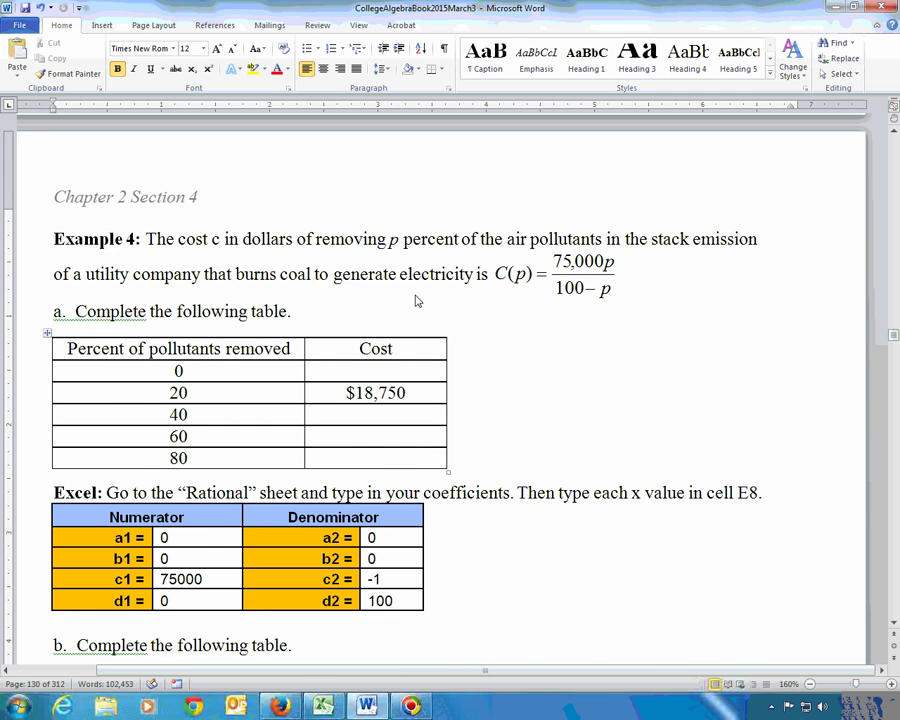
{"action": "scroll", "coordinate": [418, 300], "scroll_direction": "up", "scroll_amount": 15}
{"action": "scroll", "coordinate": [407, 300], "scroll_direction": "up", "scroll_amount": 10}
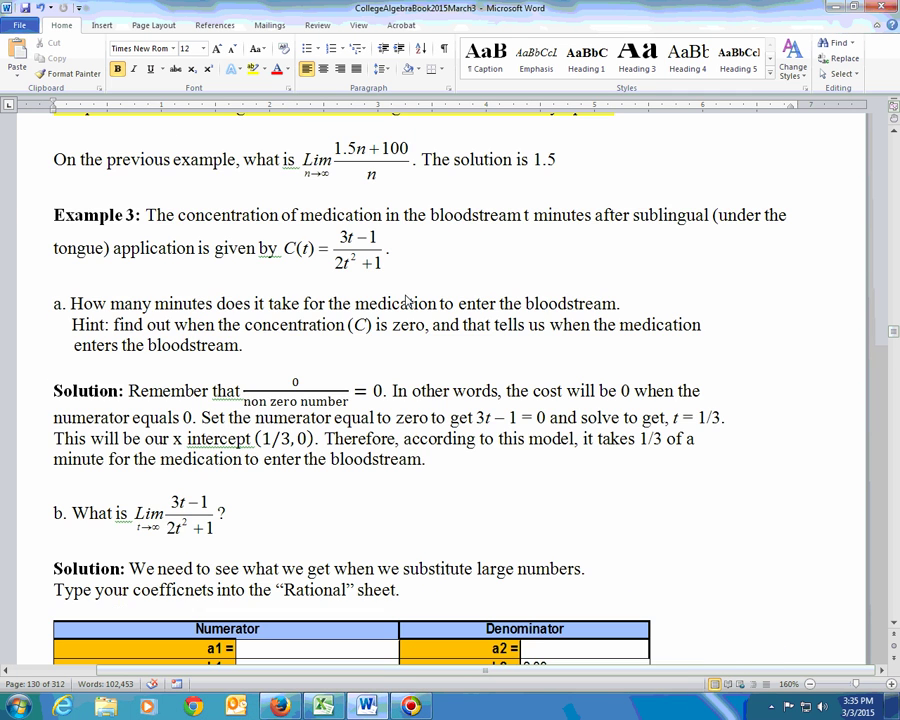
{"action": "scroll", "coordinate": [407, 300], "scroll_direction": "up", "scroll_amount": 1}
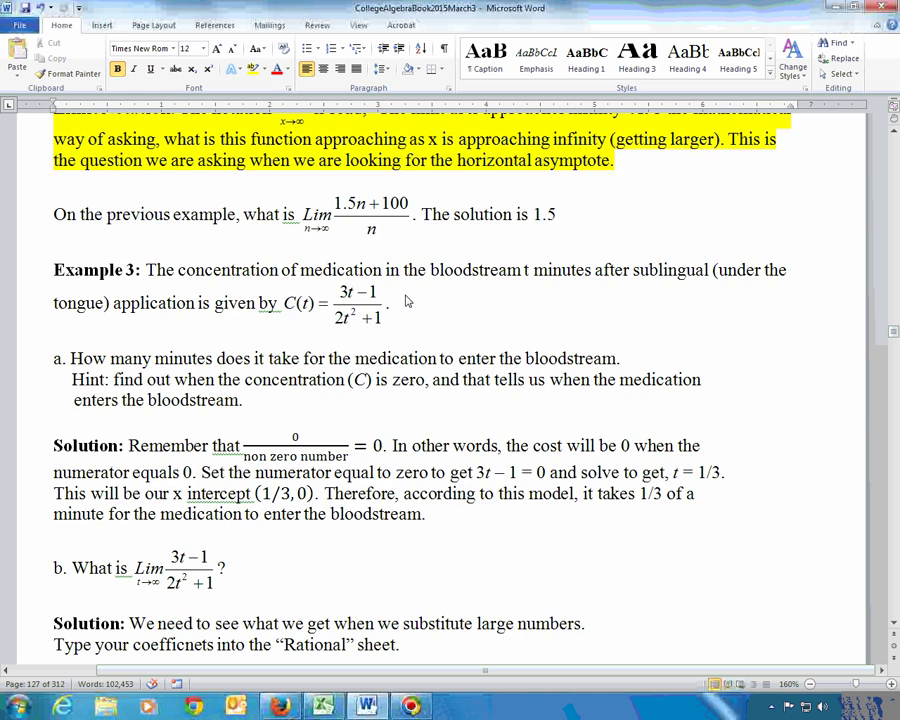
{"action": "scroll", "coordinate": [405, 298], "scroll_direction": "up", "scroll_amount": 1}
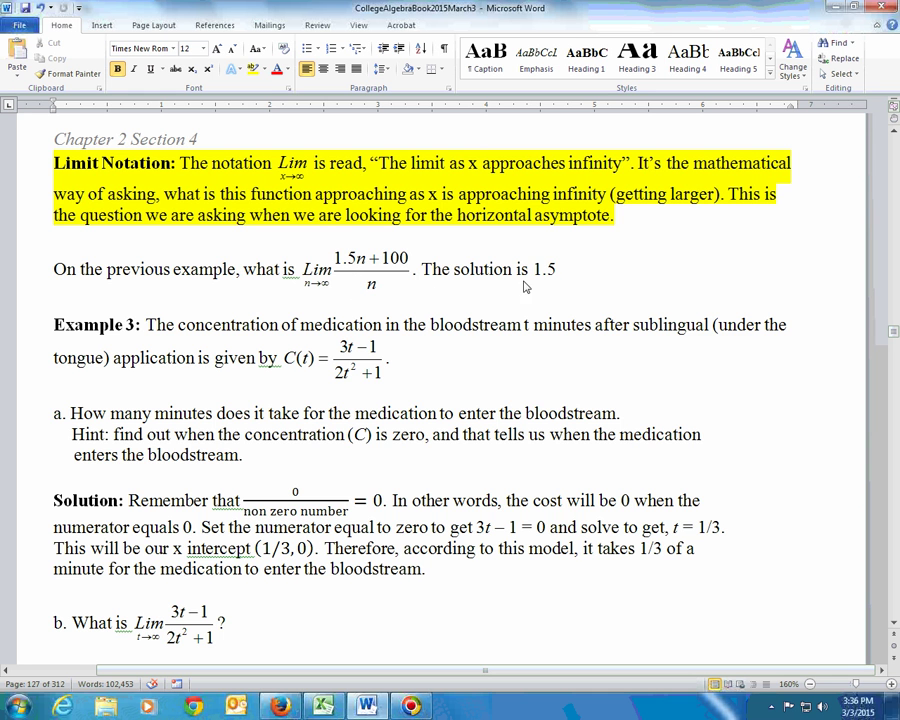
{"action": "scroll", "coordinate": [536, 306], "scroll_direction": "up", "scroll_amount": 10}
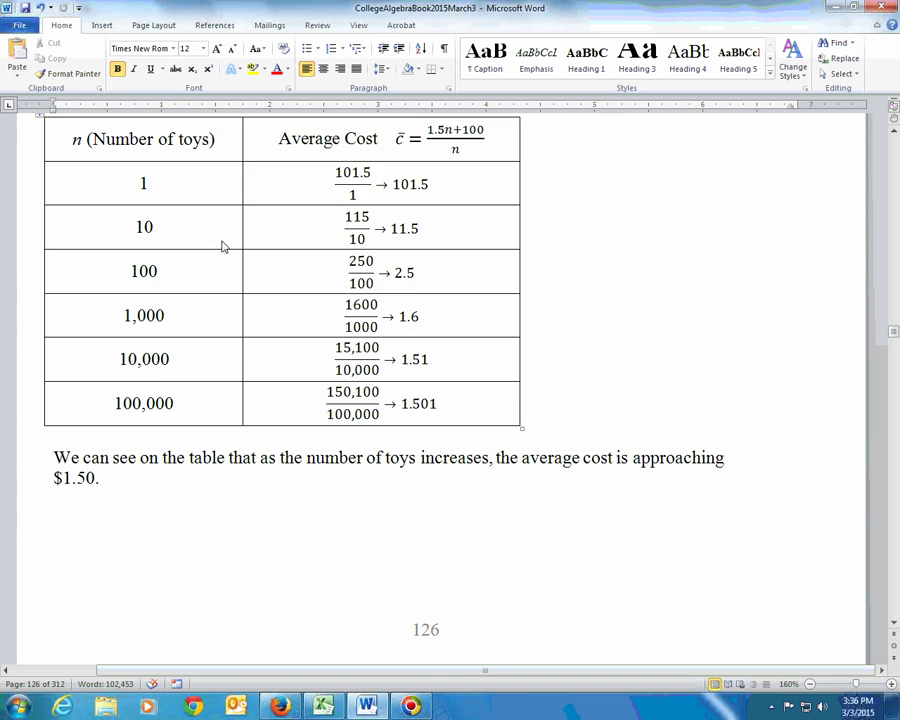
{"action": "left_click", "coordinate": [431, 430]}
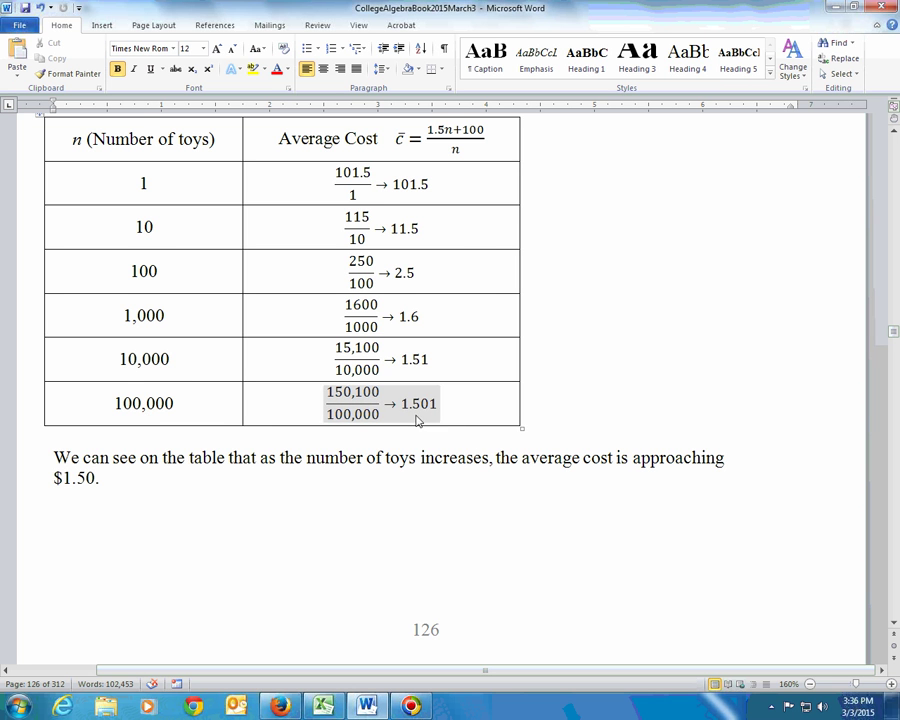
{"action": "scroll", "coordinate": [416, 417], "scroll_direction": "down", "scroll_amount": 6}
{"action": "scroll", "coordinate": [418, 421], "scroll_direction": "down", "scroll_amount": 5}
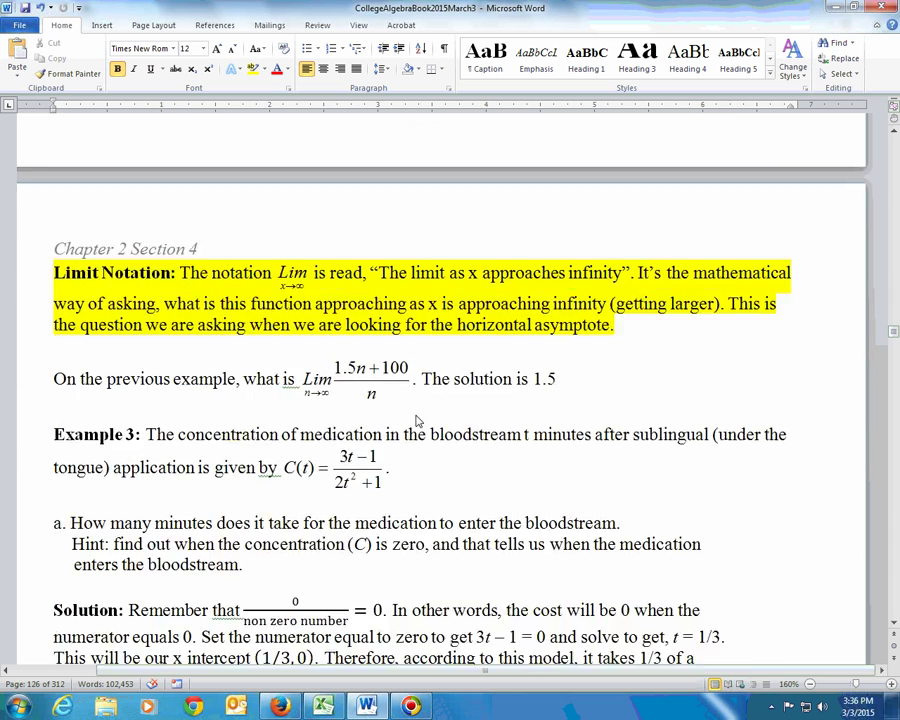
{"action": "scroll", "coordinate": [418, 421], "scroll_direction": "down", "scroll_amount": 1}
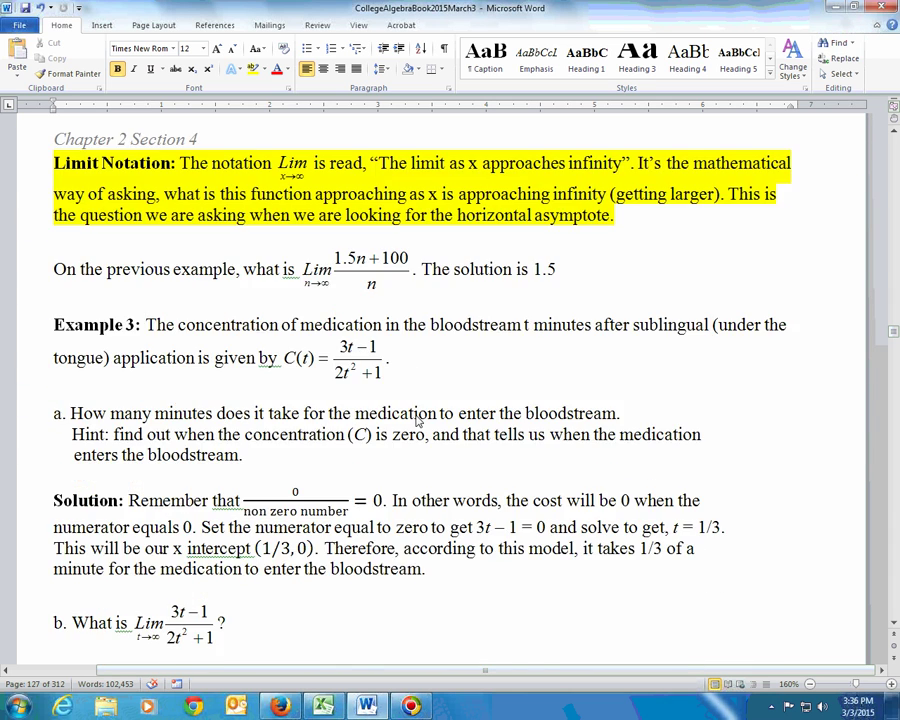
{"action": "scroll", "coordinate": [418, 421], "scroll_direction": "up", "scroll_amount": 10}
{"action": "scroll", "coordinate": [418, 421], "scroll_direction": "up", "scroll_amount": 4}
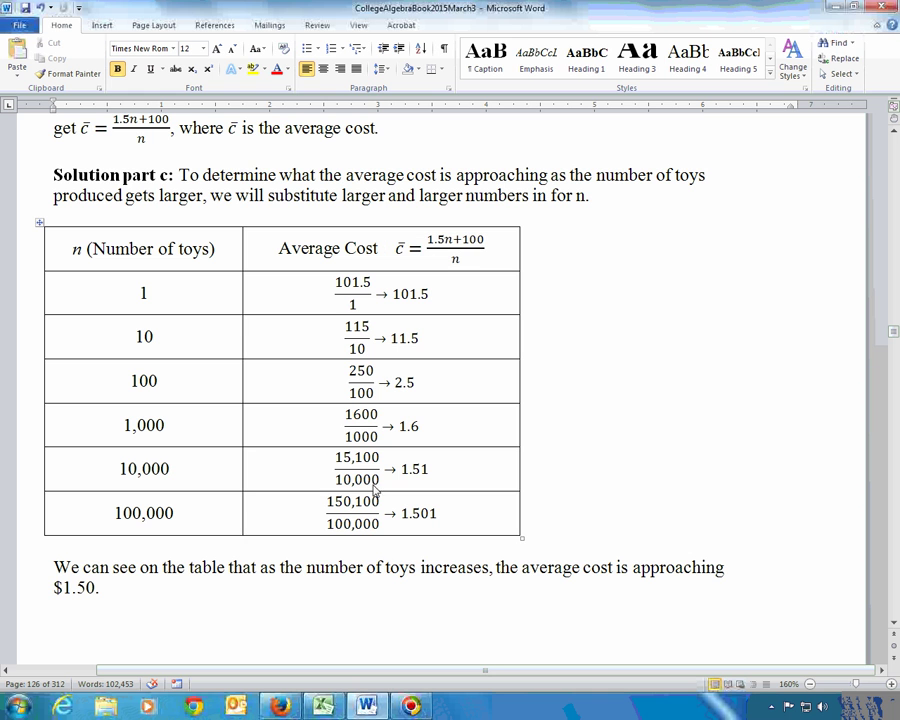
Switch to the Rational sheet in Excel and set the numerator coefficients c1 to 1.5 and d1 to 100.
{"action": "left_click", "coordinate": [324, 707]}
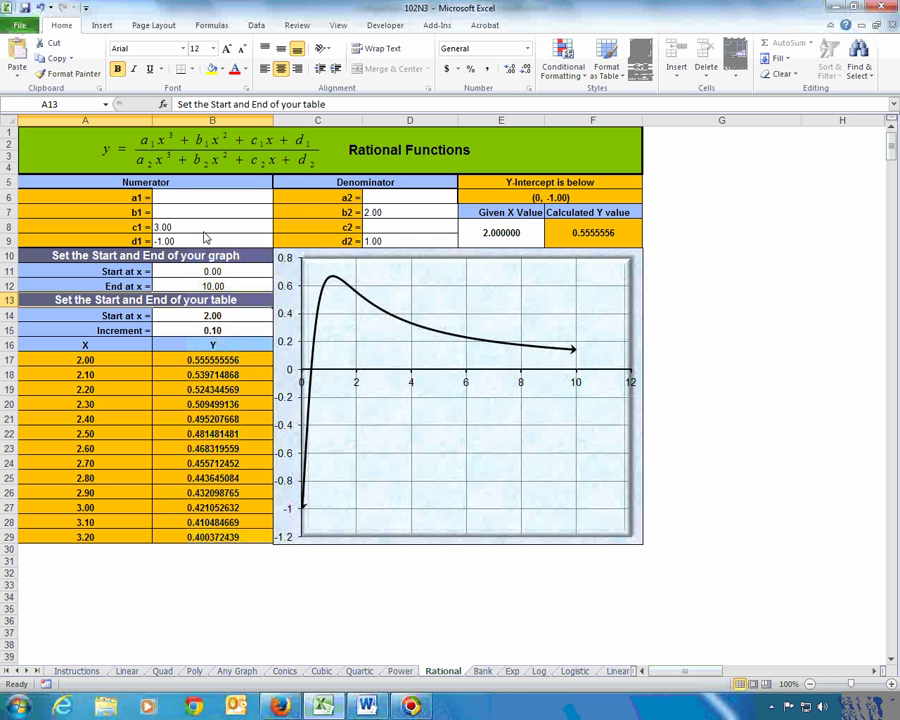
{"action": "left_click", "coordinate": [205, 230]}
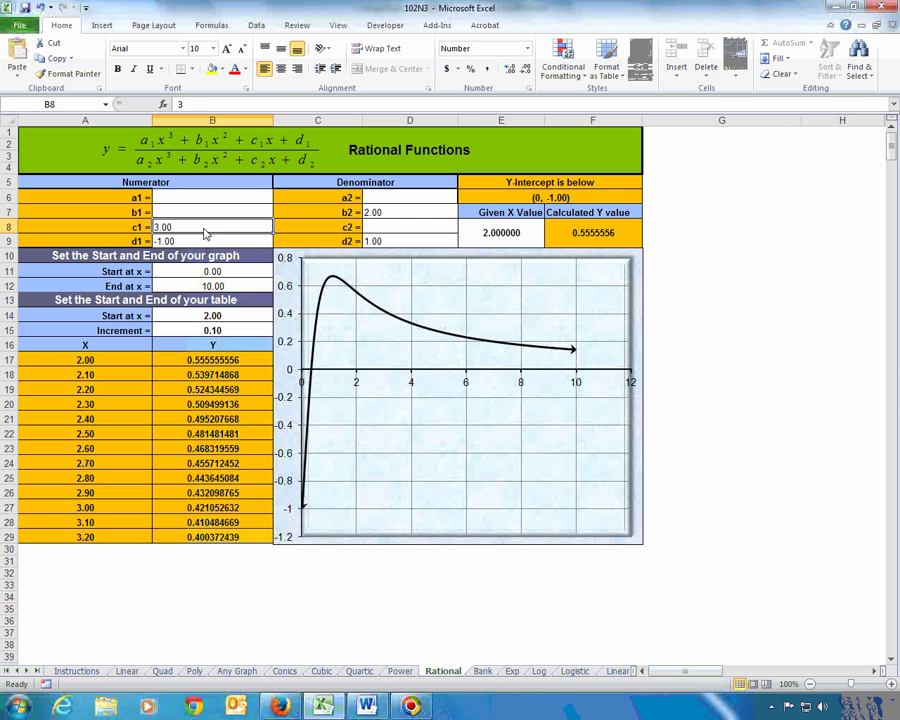
{"action": "type", "text": "1.5"}
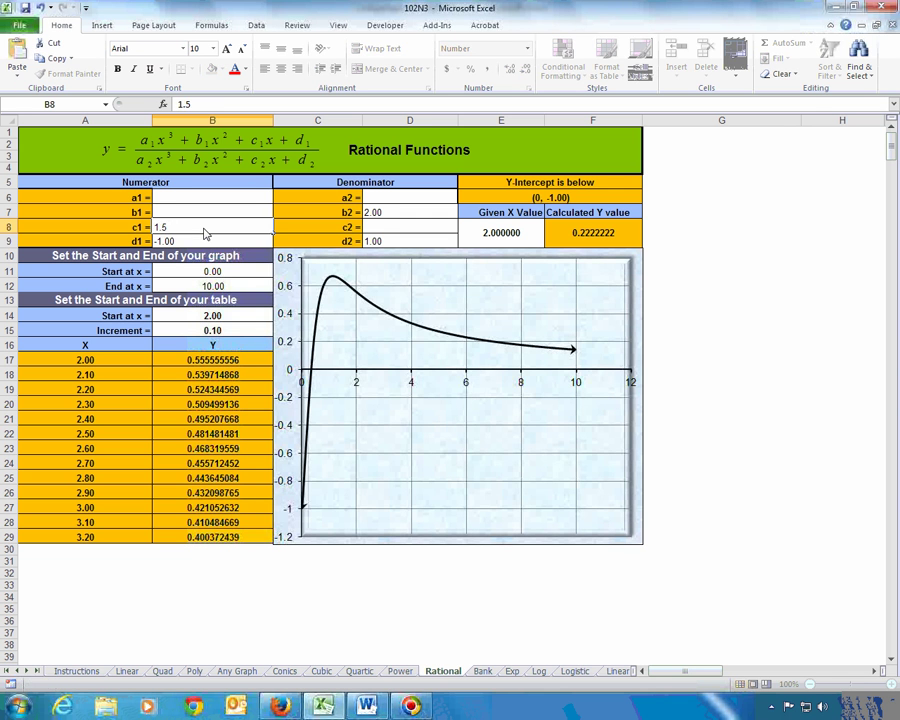
{"action": "key", "text": "Return"}
{"action": "left_click", "coordinate": [362, 706]}
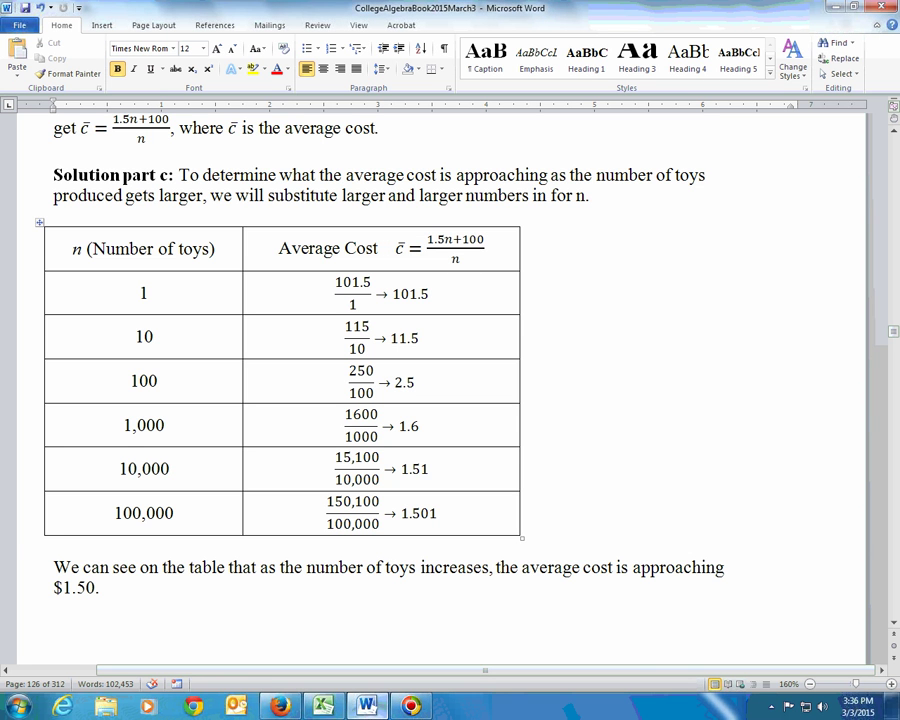
{"action": "left_click", "coordinate": [324, 706]}
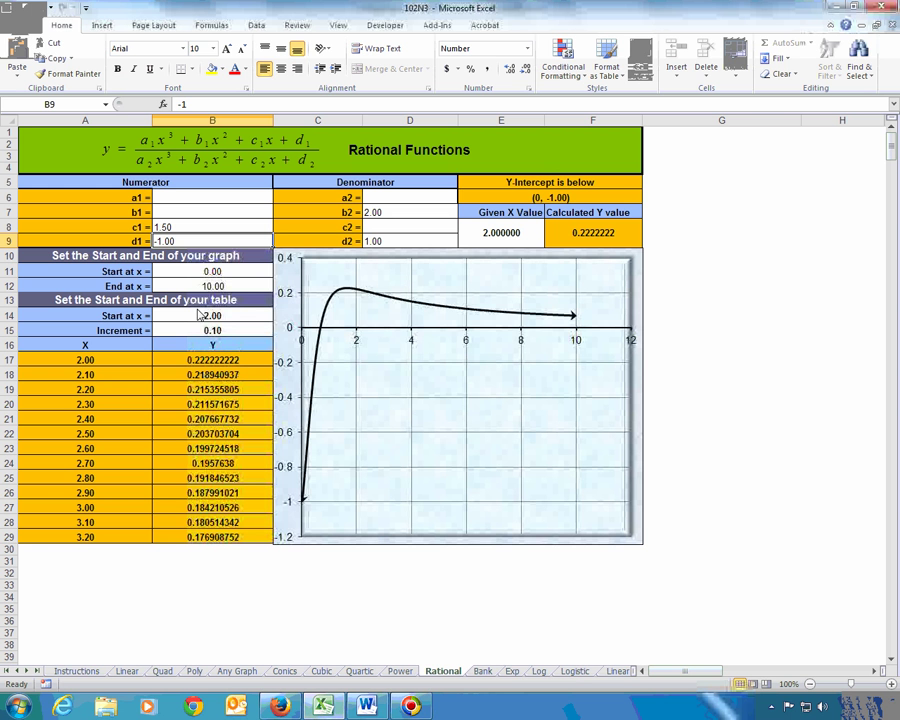
{"action": "type", "text": "100"}
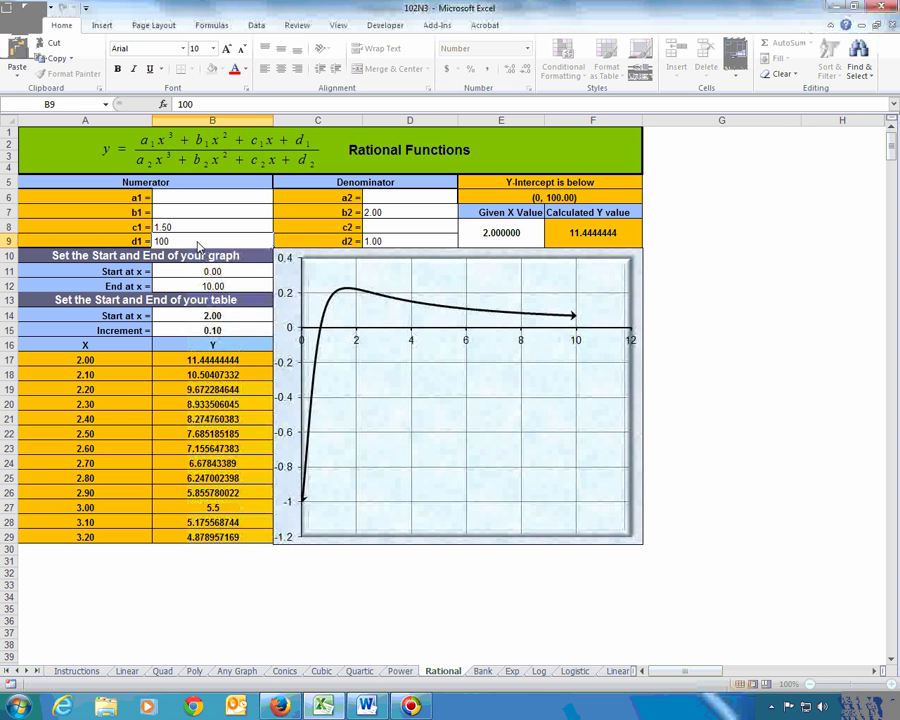
{"action": "key", "text": "Tab"}
Make the denominator just x by setting c2 to 1 and clearing the b2 and d2 coefficients.
{"action": "key", "text": "Tab"}
{"action": "key", "text": "Up"}
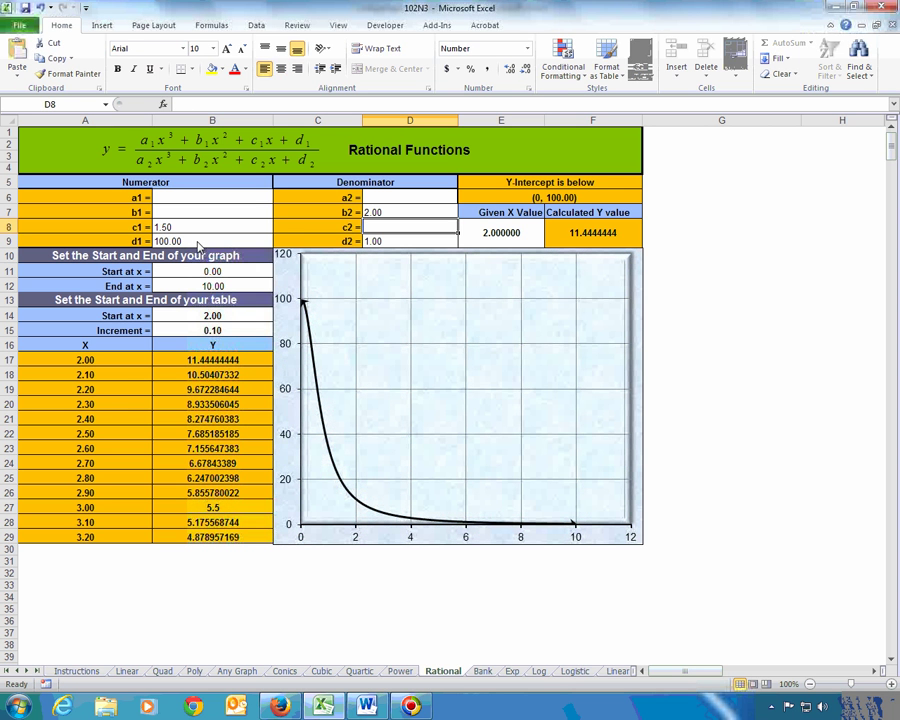
{"action": "type", "text": "1"}
{"action": "key", "text": "Up"}
{"action": "key", "text": "Delete"}
{"action": "key", "text": "Down"}
{"action": "key", "text": "Down"}
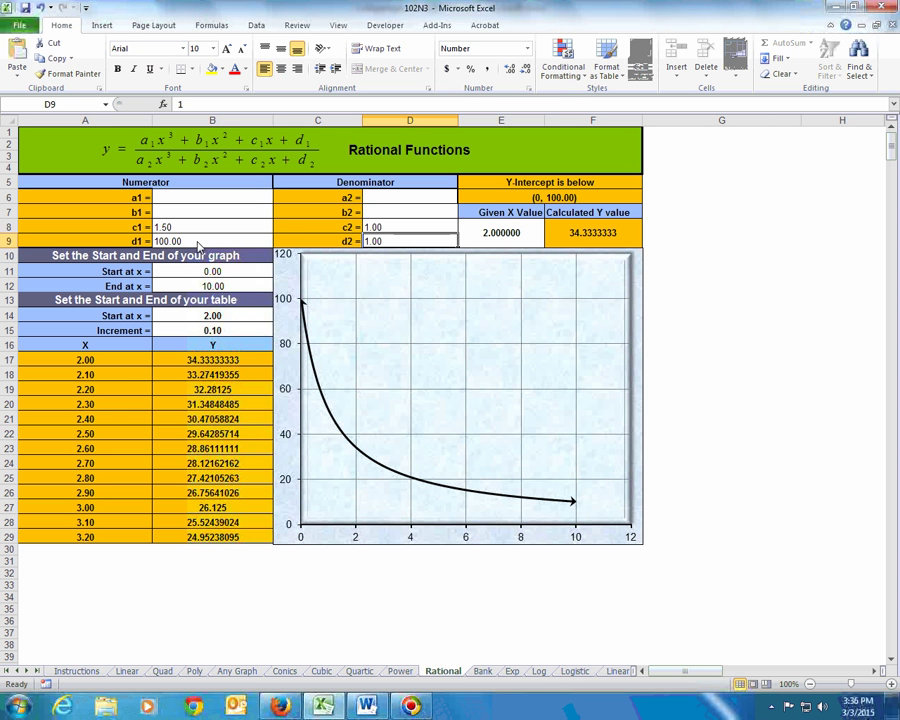
{"action": "key", "text": "Delete"}
{"action": "key", "text": "Down"}
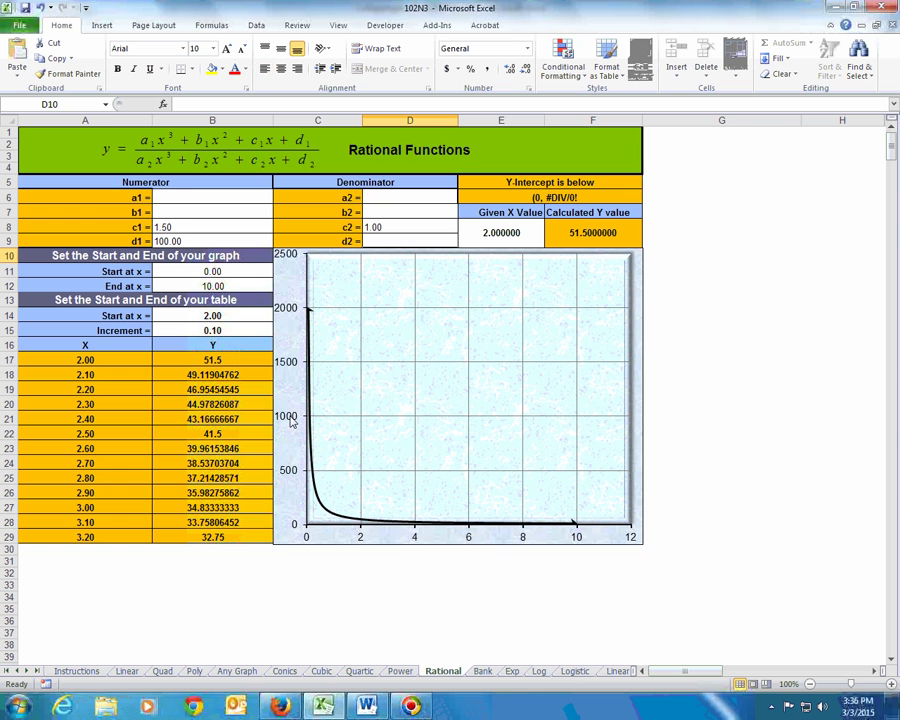
Evaluate the function at given X values of 100 and then 10000 in cell E8.
{"action": "scroll", "coordinate": [371, 547], "scroll_direction": "up", "scroll_amount": 2}
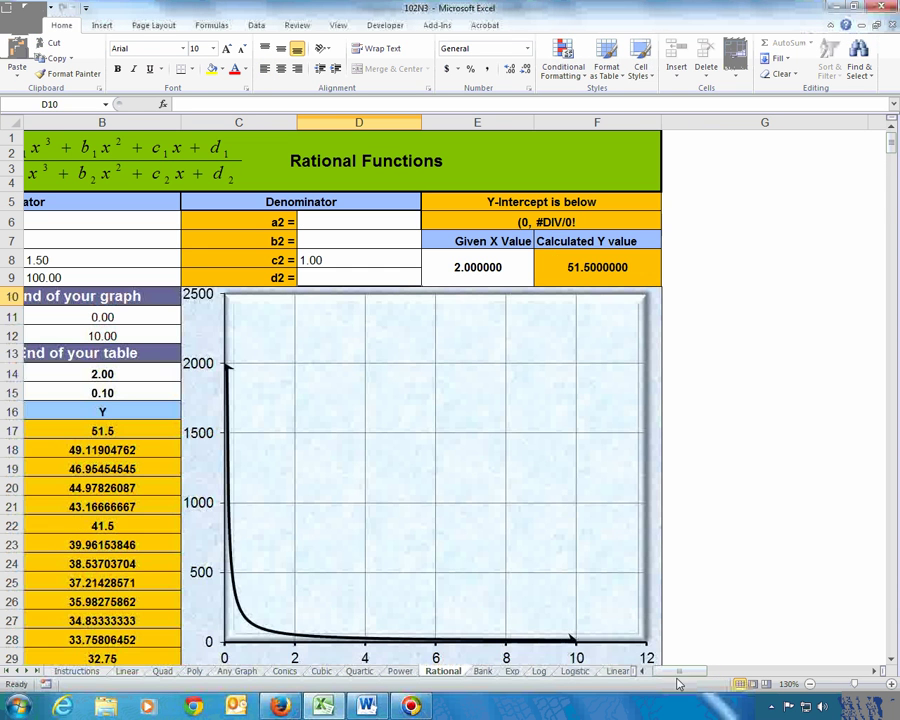
{"action": "left_click_drag", "start_coordinate": [676, 680], "coordinate": [660, 680]}
{"action": "left_click", "coordinate": [656, 277]}
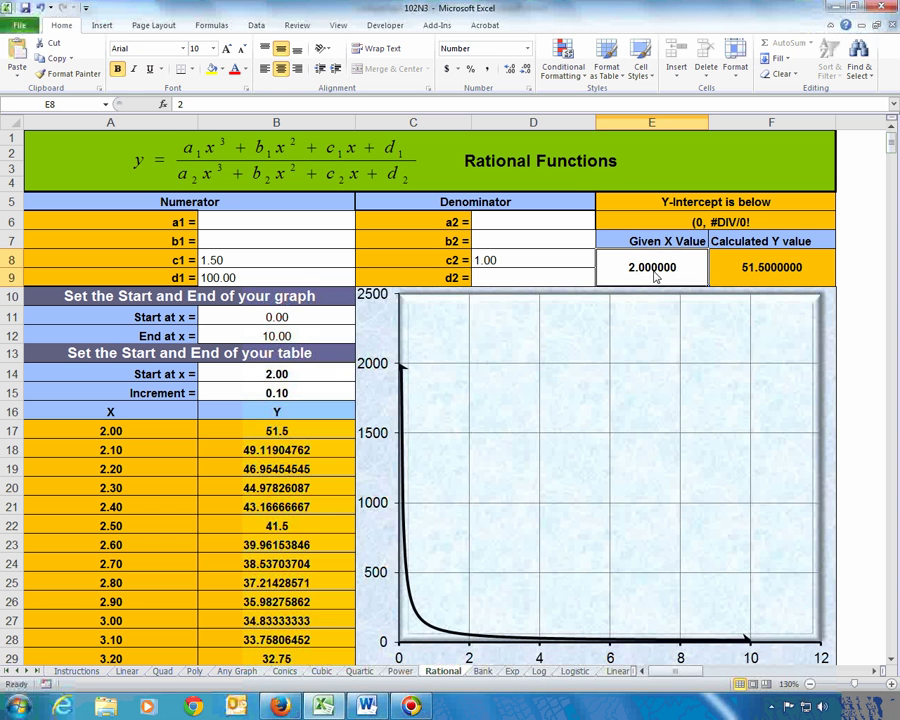
{"action": "type", "text": "100"}
{"action": "key", "text": "Return"}
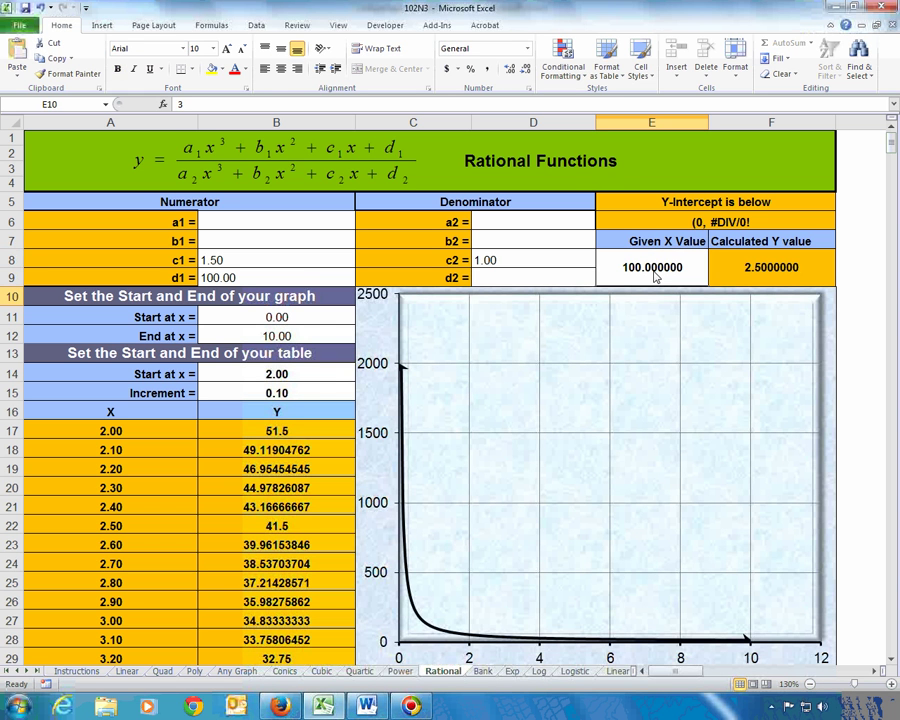
{"action": "left_click", "coordinate": [641, 277]}
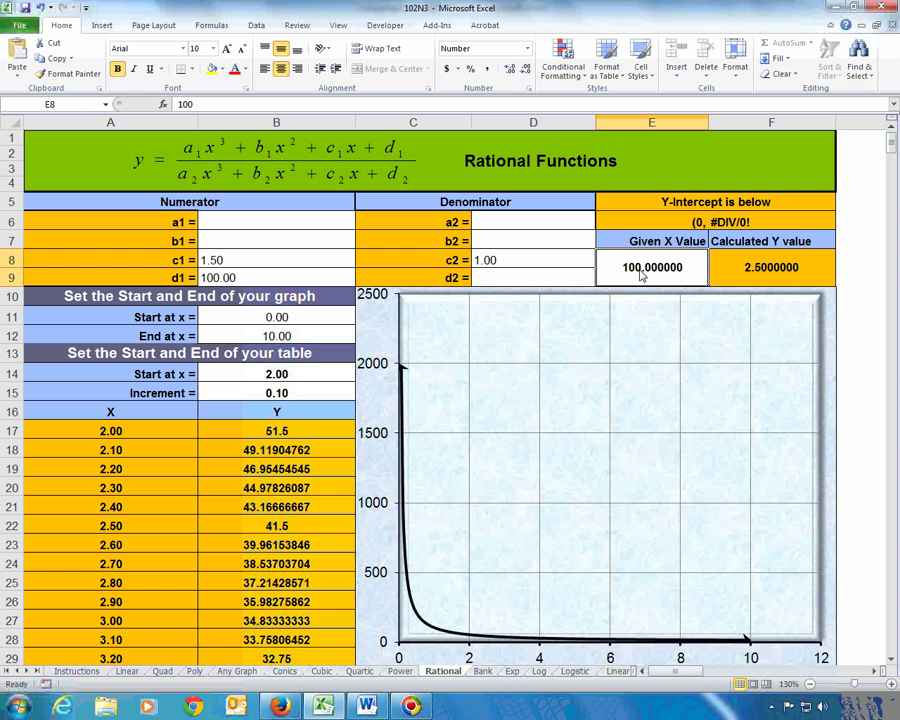
{"action": "type", "text": "10000"}
{"action": "key", "text": "Return"}
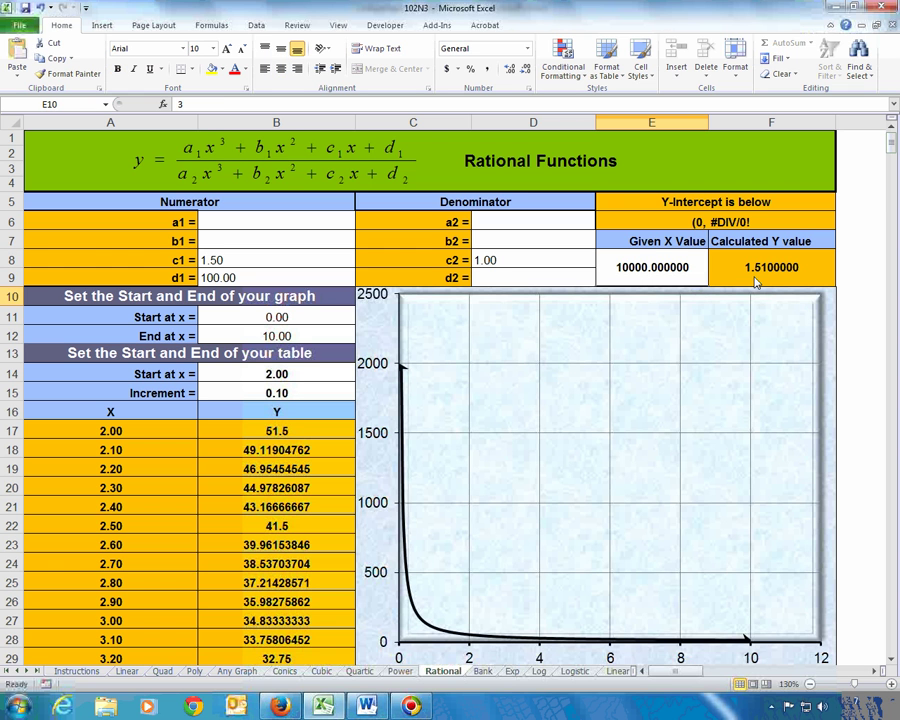
Evaluate the function at a given X value of 9999999 and view the graph below.
{"action": "left_click", "coordinate": [663, 273]}
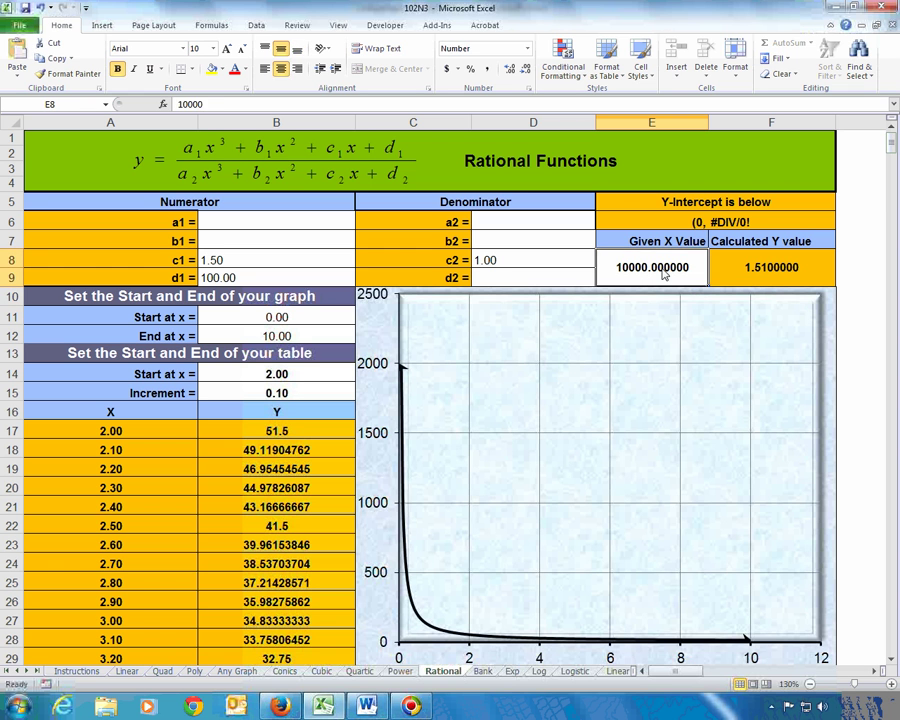
{"action": "type", "text": "9999999"}
{"action": "key", "text": "Return"}
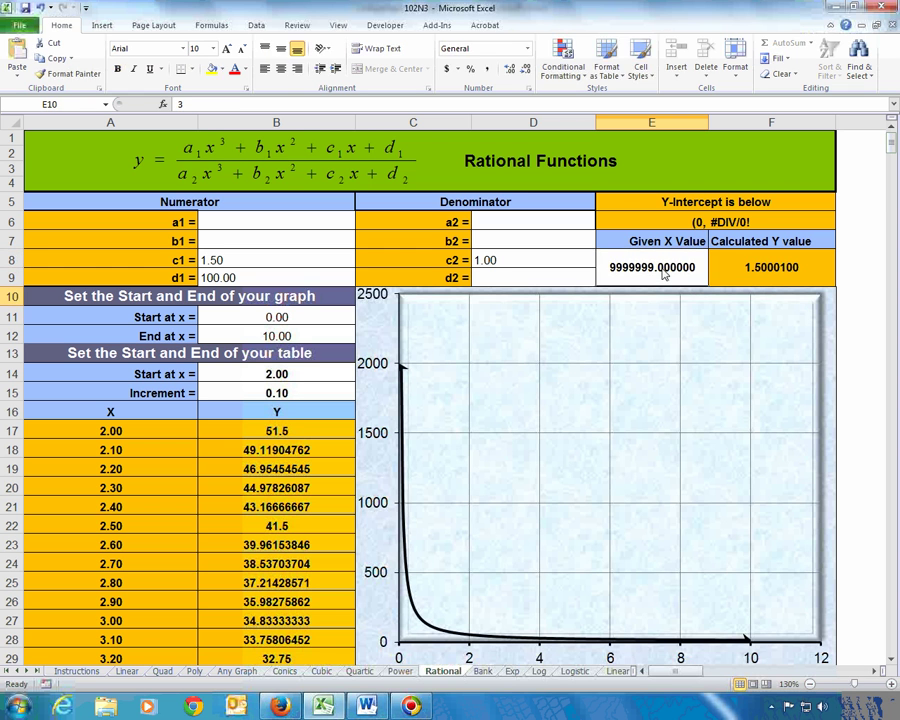
{"action": "scroll", "coordinate": [398, 450], "scroll_direction": "down", "scroll_amount": 1}
{"action": "scroll", "coordinate": [398, 450], "scroll_direction": "down", "scroll_amount": 1}
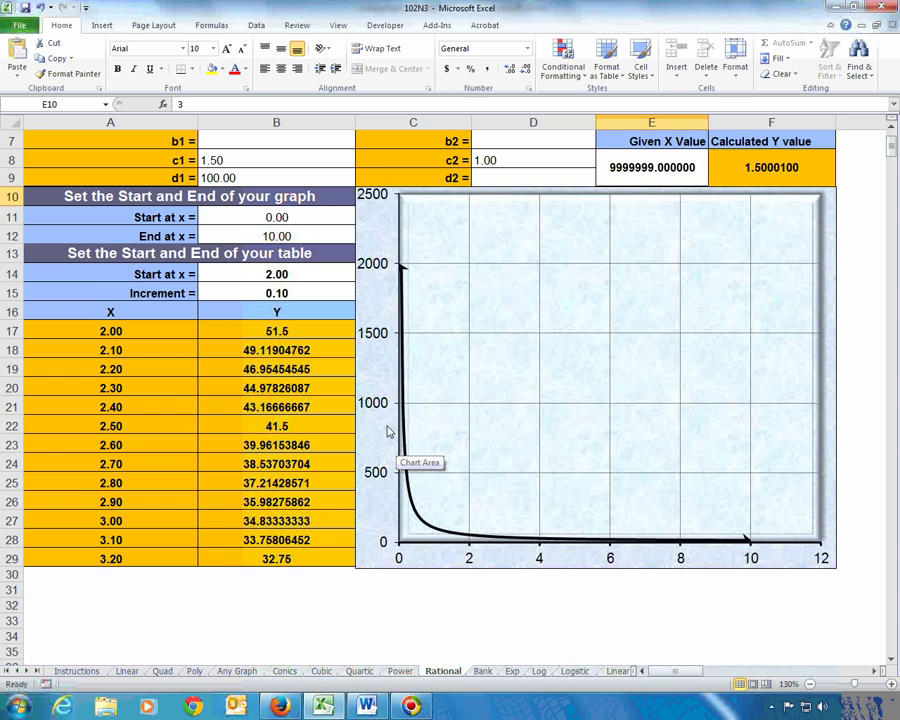
{"action": "scroll", "coordinate": [392, 426], "scroll_direction": "up", "scroll_amount": 1}
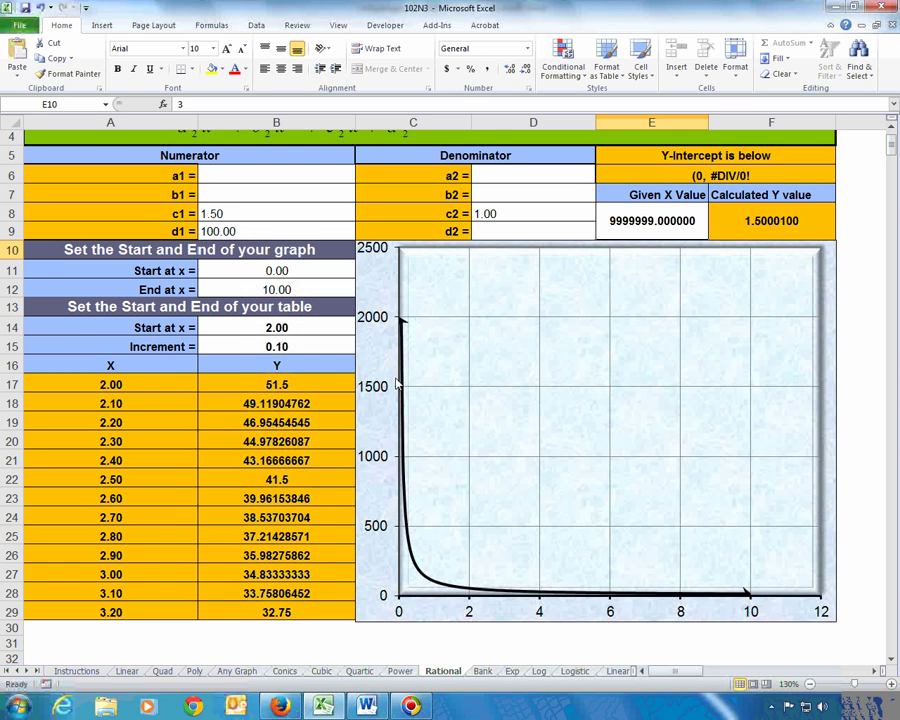
{"action": "scroll", "coordinate": [405, 320], "scroll_direction": "up", "scroll_amount": 1}
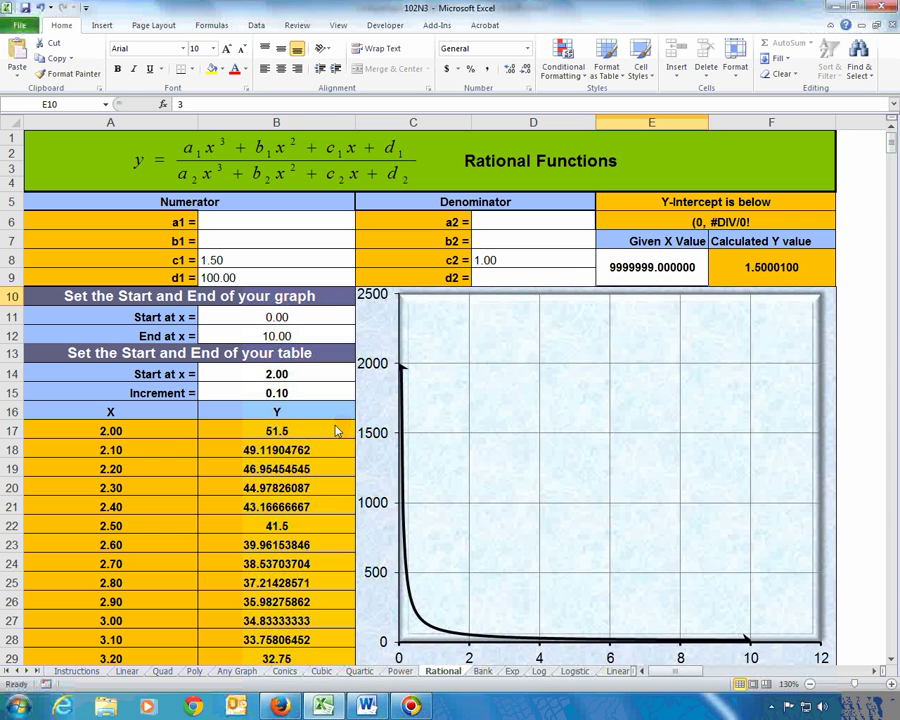
Re-enter 10 as the x value where the graph ends.
{"action": "left_click", "coordinate": [263, 340]}
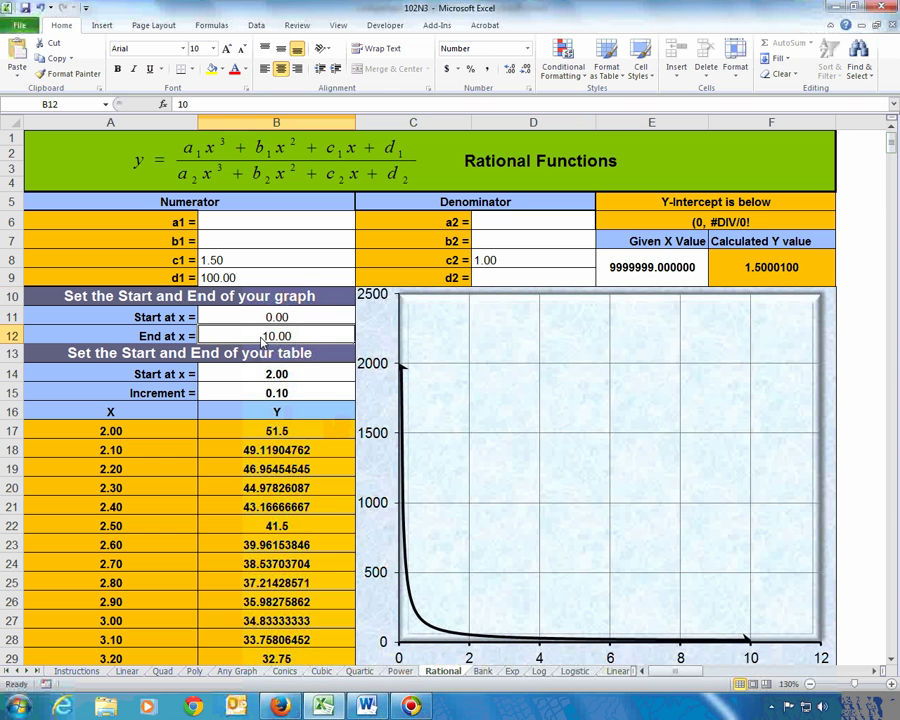
{"action": "type", "text": "1"}
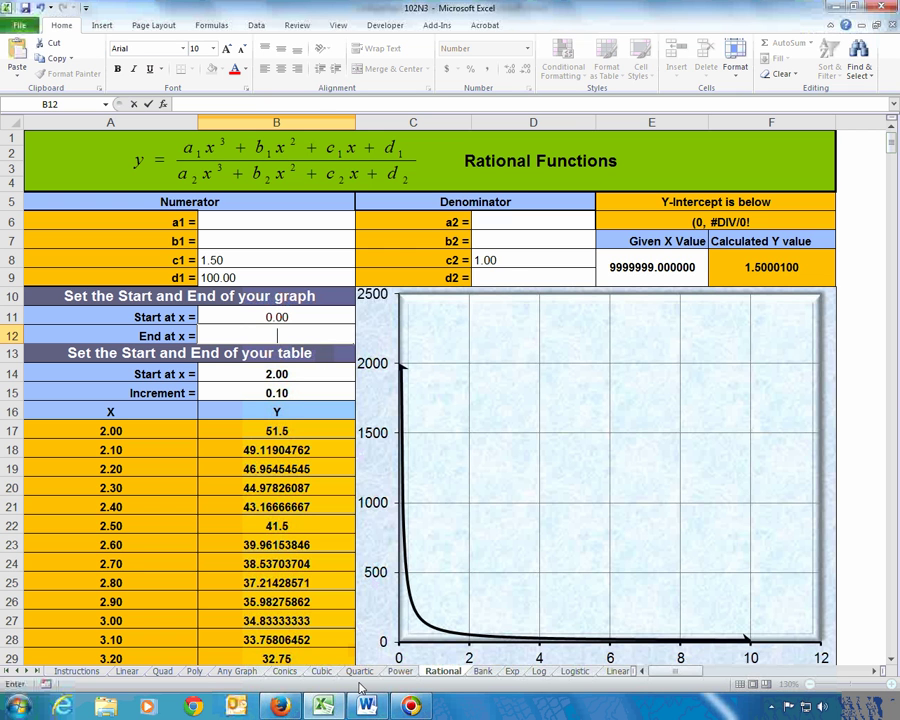
{"action": "type", "text": "0"}
{"action": "key", "text": "Return"}
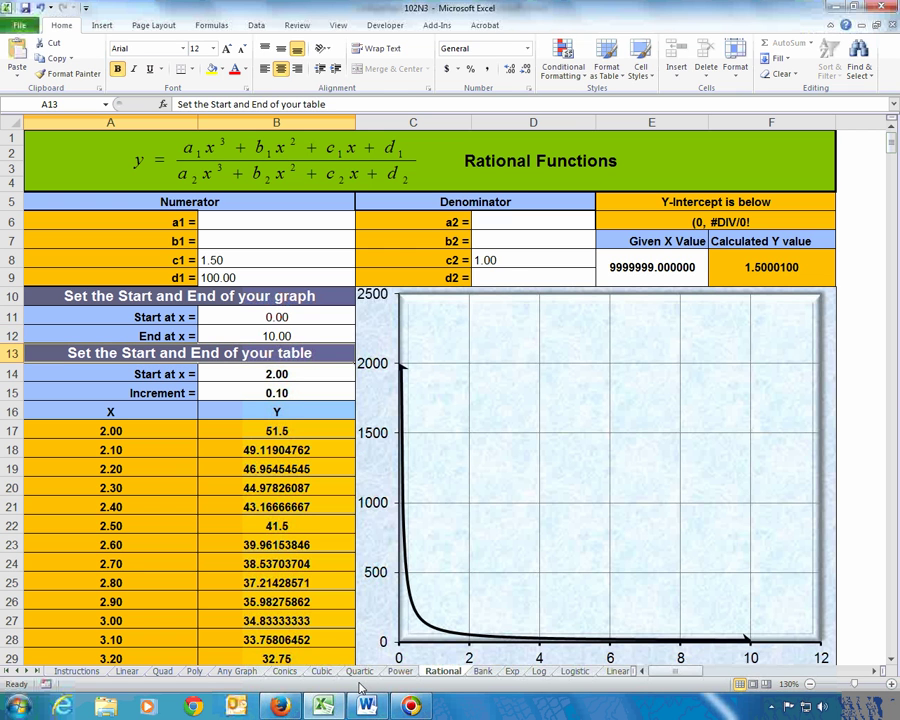
Switch to the Word document and review the average cost table for increasing numbers of toys.
{"action": "left_click", "coordinate": [364, 706]}
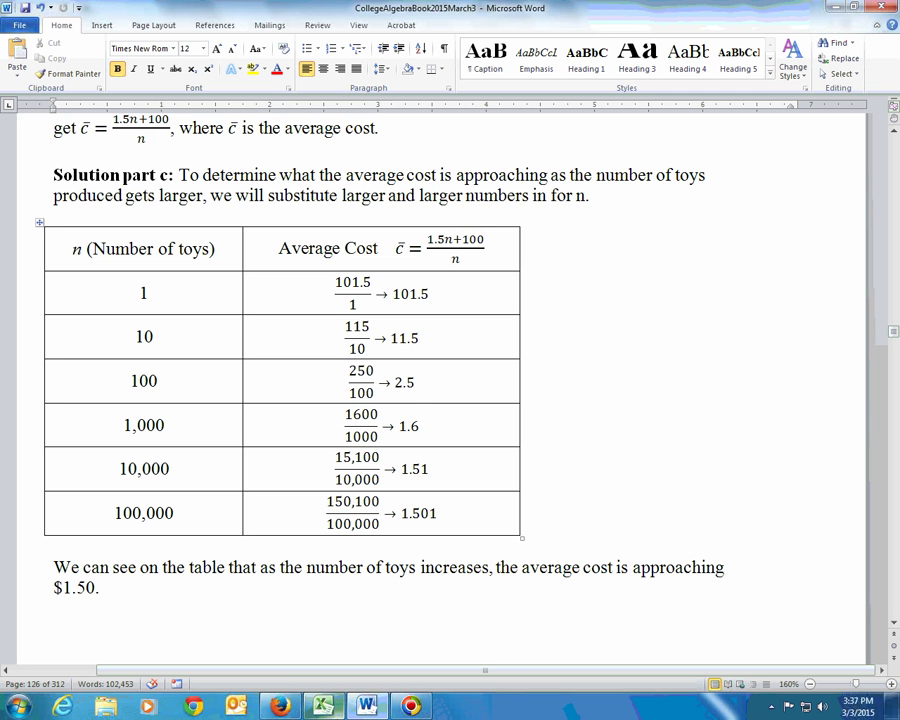
{"action": "mouse_move", "coordinate": [367, 710]}
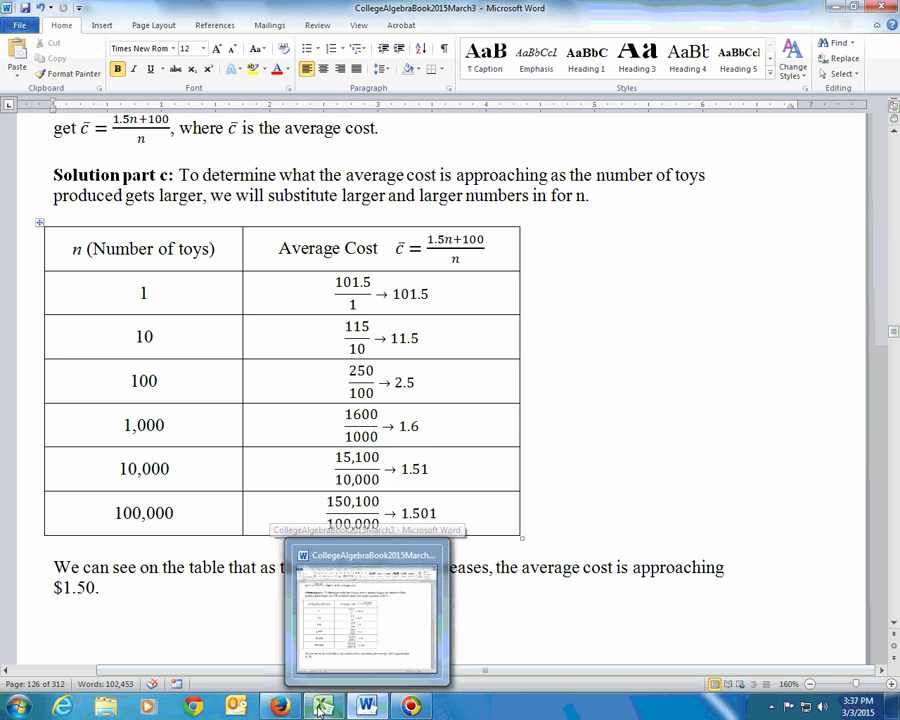
{"action": "mouse_move", "coordinate": [320, 707]}
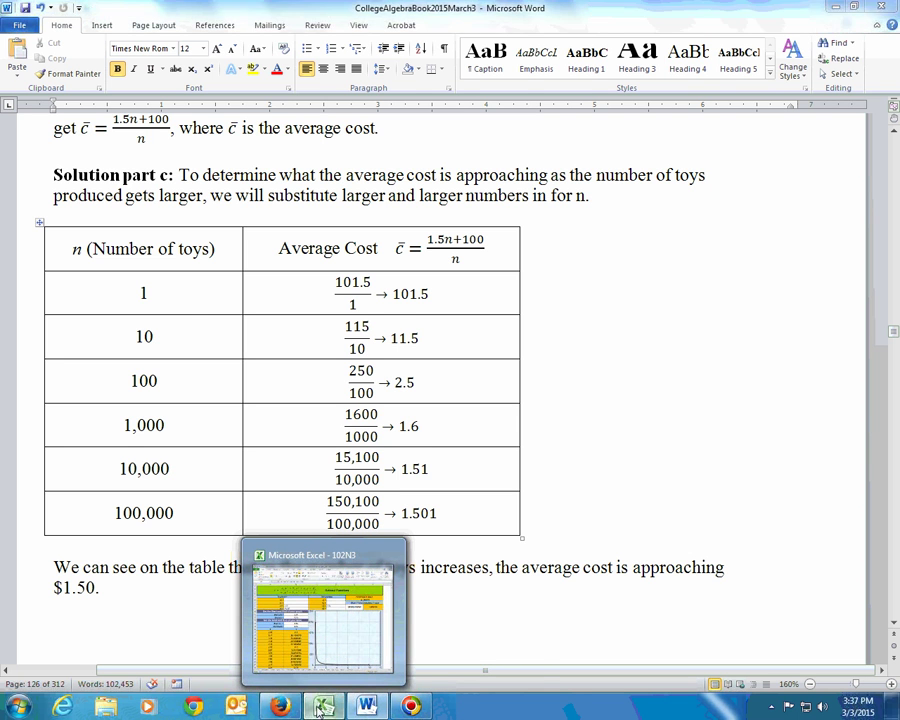
Return to Excel, set the graph to run from x = 10 to 100, and compare the curve with the calculated Y value.
{"action": "left_click", "coordinate": [320, 707]}
{"action": "left_click", "coordinate": [289, 318]}
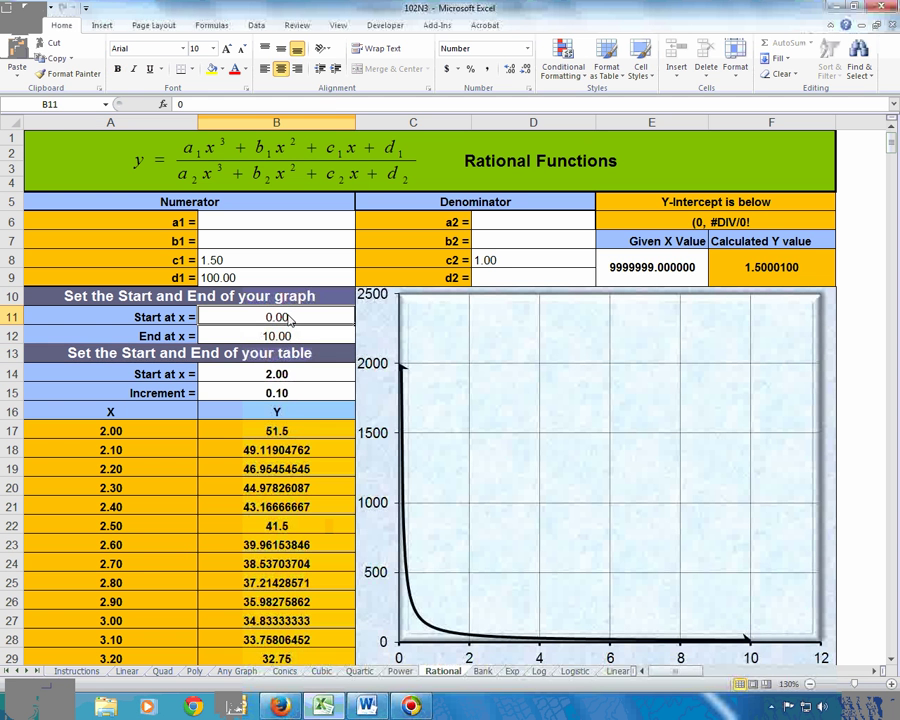
{"action": "type", "text": "10"}
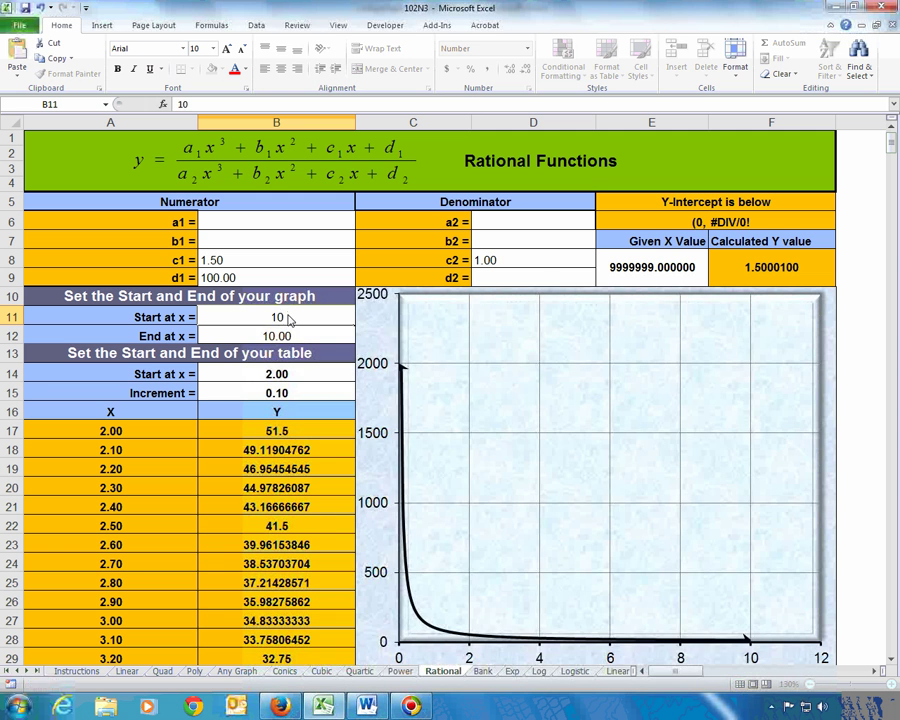
{"action": "key", "text": "Return"}
{"action": "type", "text": "100"}
{"action": "key", "text": "Return"}
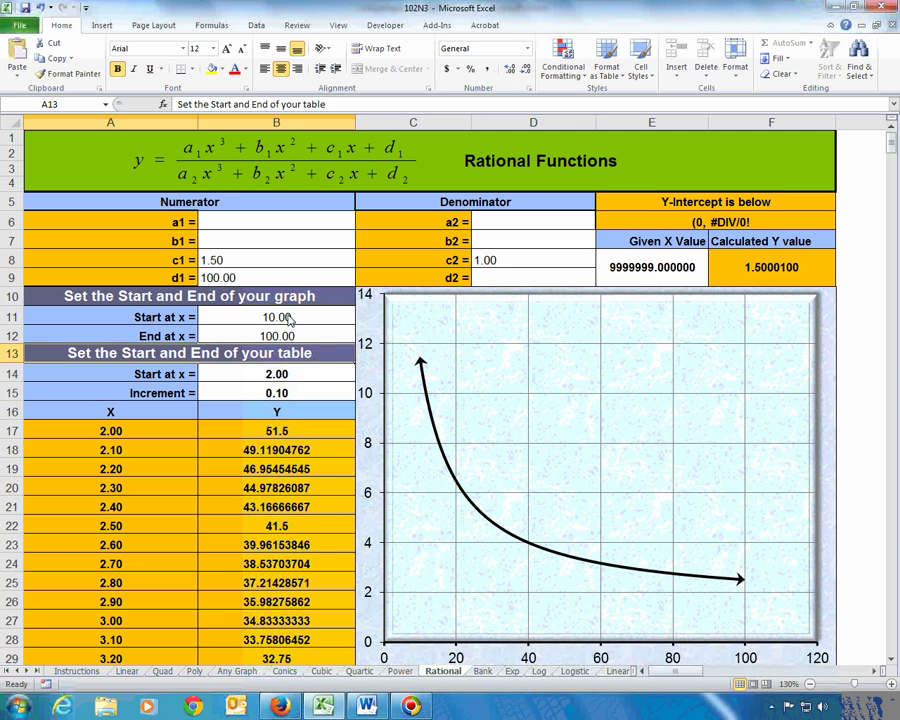
{"action": "scroll", "coordinate": [408, 366], "scroll_direction": "down", "scroll_amount": 1}
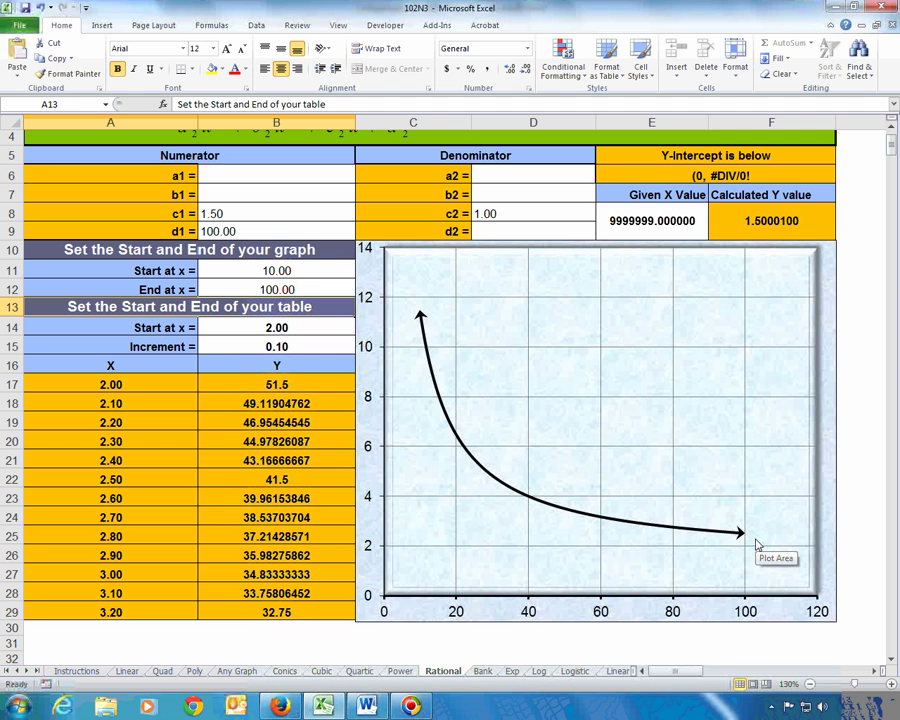
{"action": "left_click", "coordinate": [783, 230]}
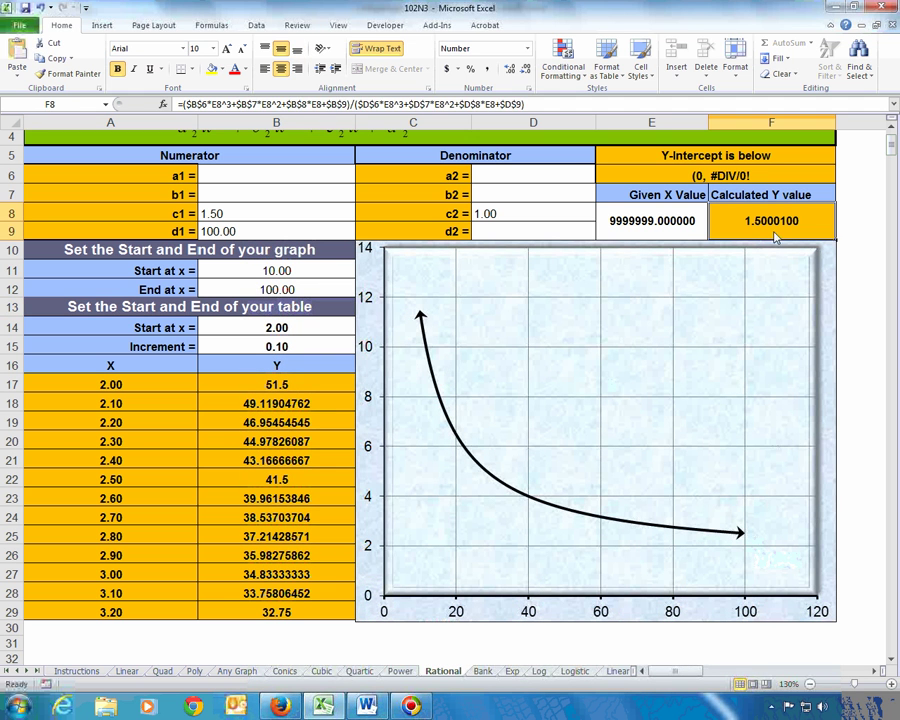
Set the graph to start at x = 100 and end at x = 1000.
{"action": "left_click", "coordinate": [281, 276]}
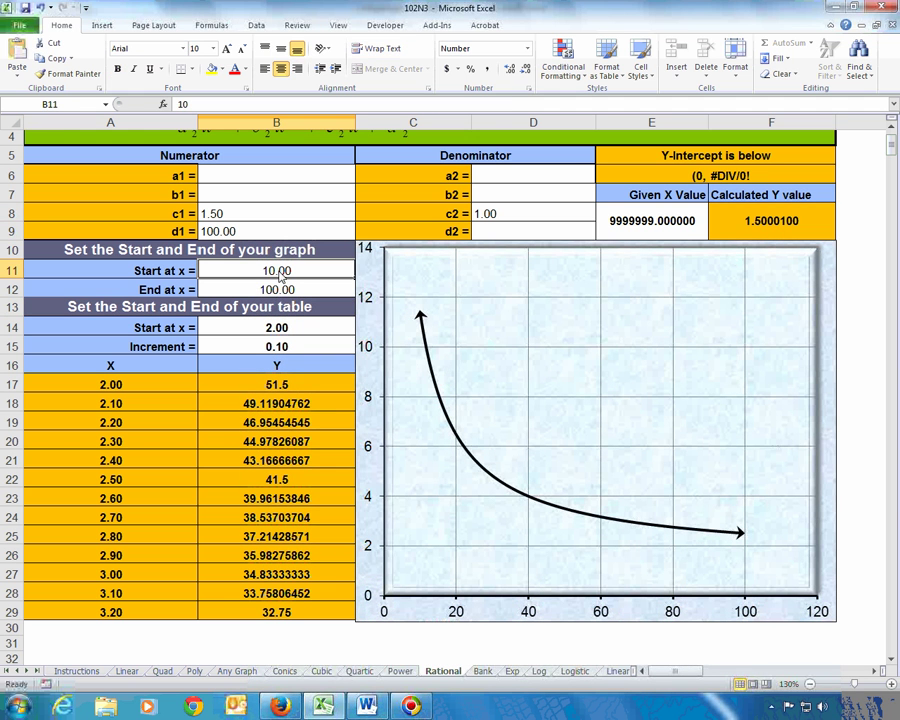
{"action": "type", "text": "100"}
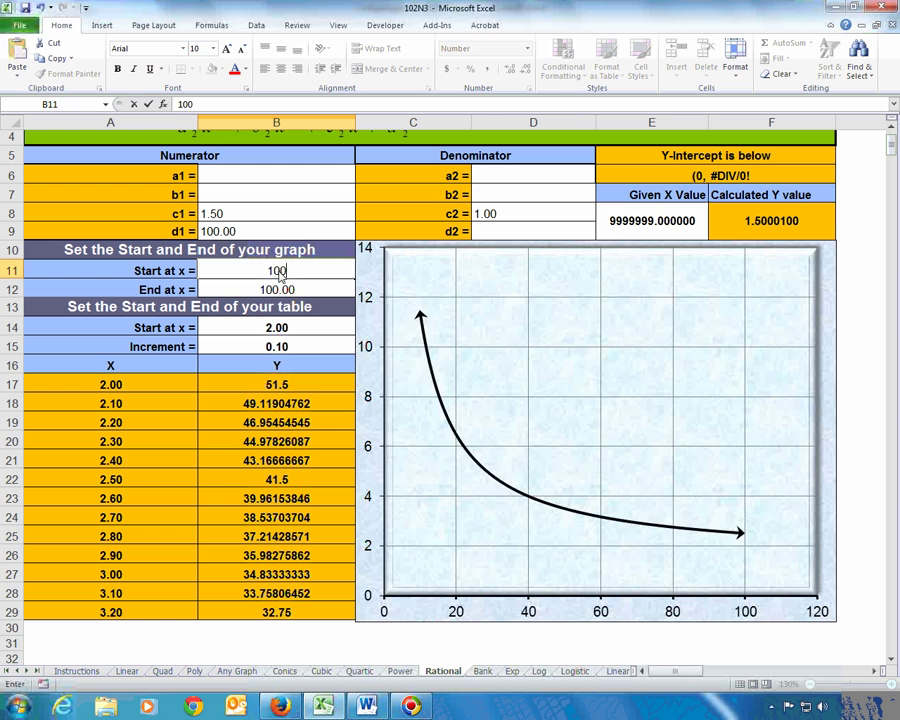
{"action": "key", "text": "Return"}
{"action": "type", "text": "1000"}
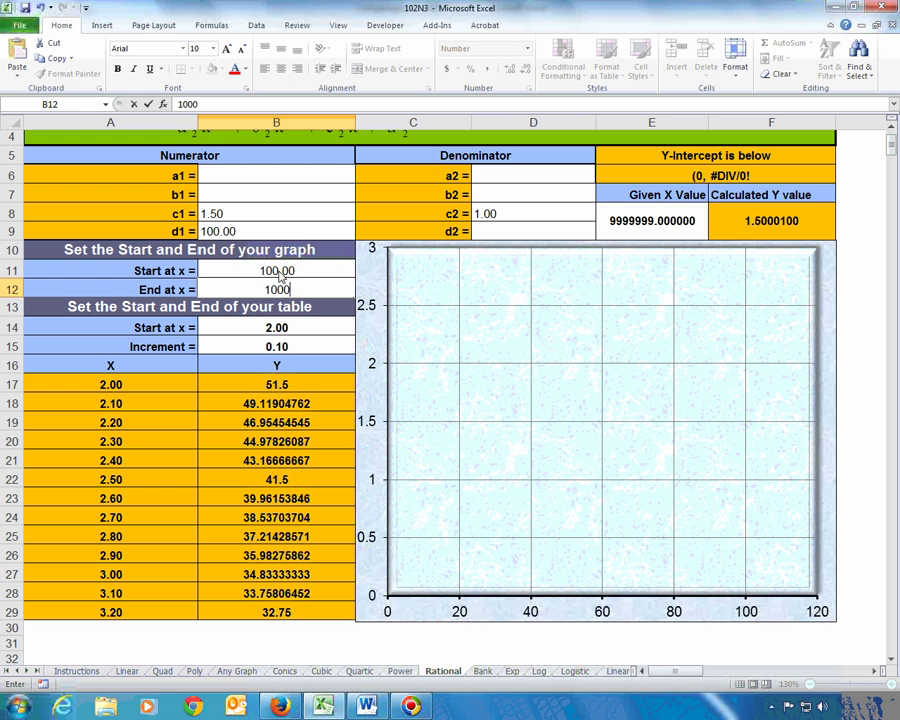
{"action": "key", "text": "Return"}
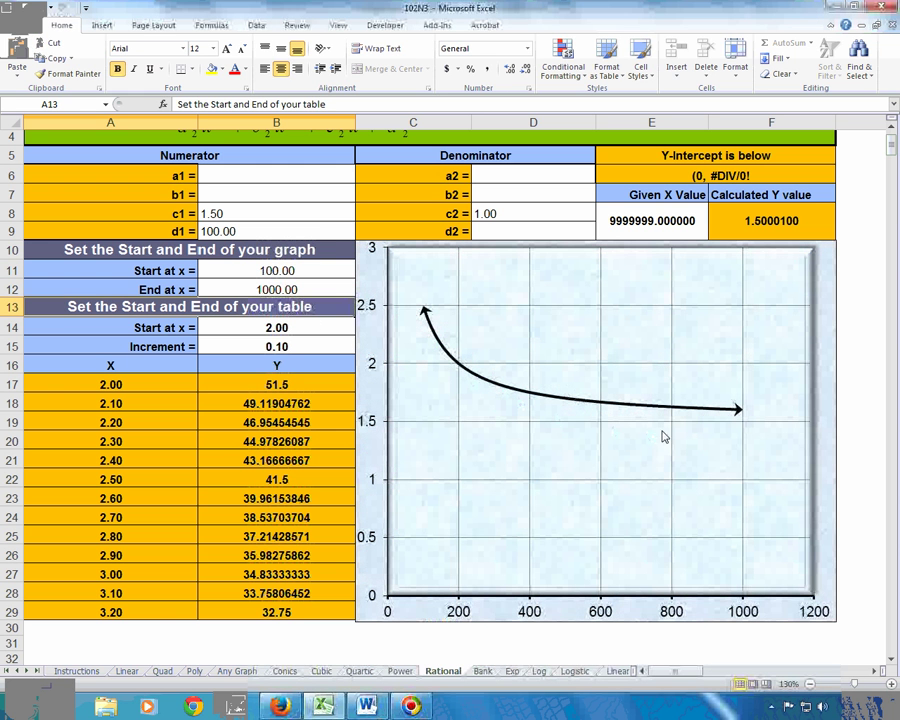
Extend the end of the graph to x = 1000000 and examine the curve's far end.
{"action": "left_click", "coordinate": [290, 290]}
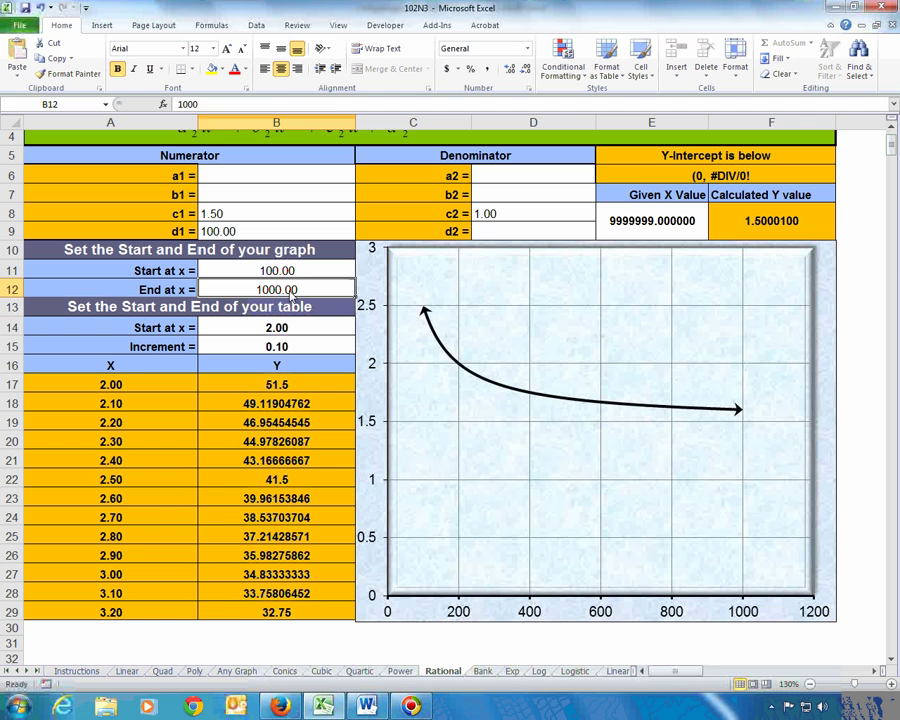
{"action": "type", "text": "1000000"}
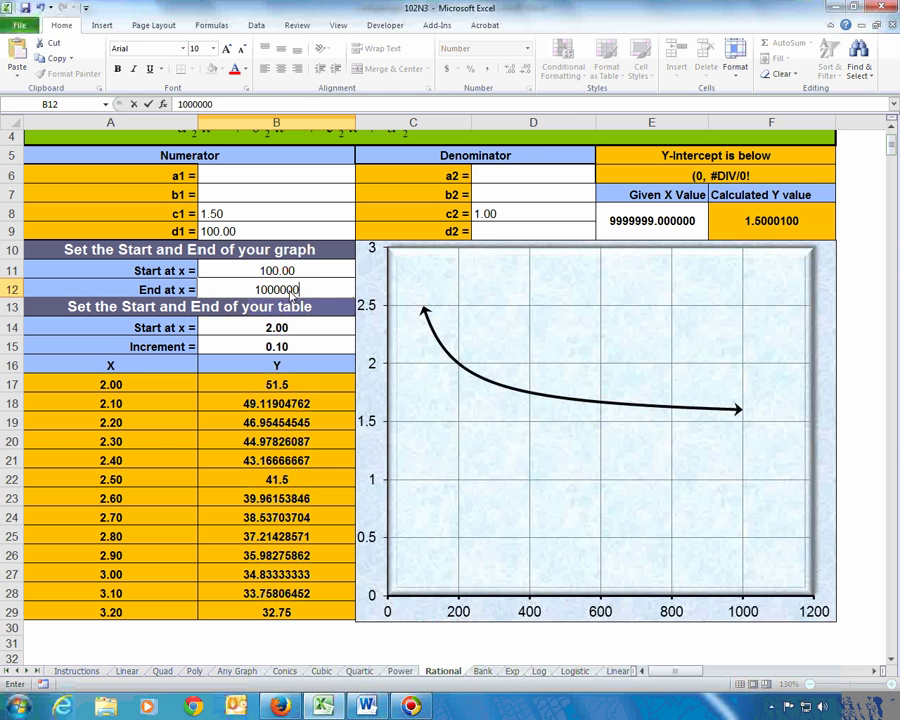
{"action": "key", "text": "Return"}
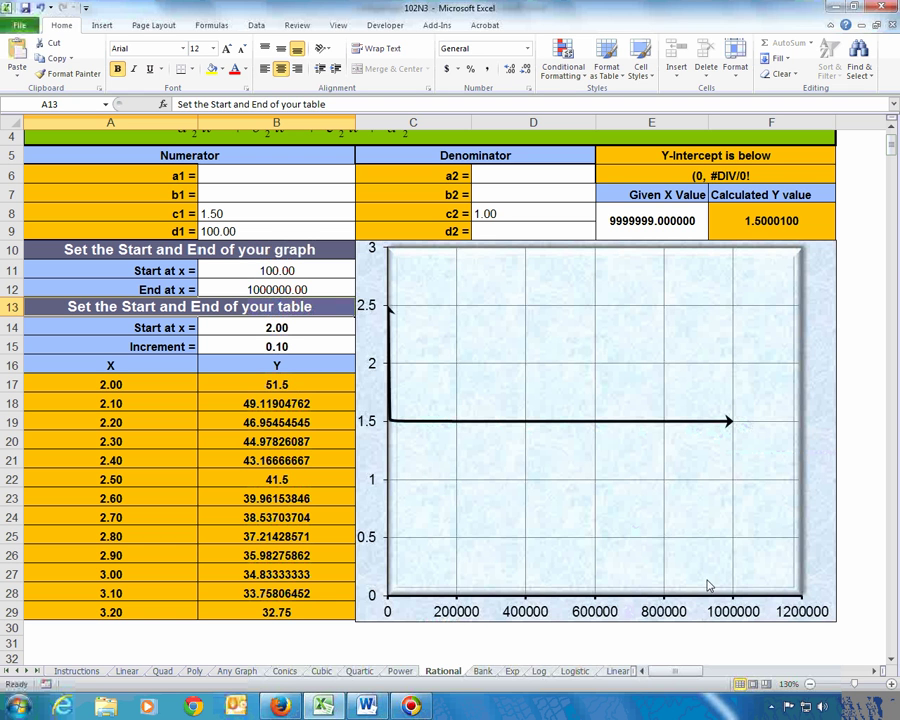
{"action": "mouse_move", "coordinate": [728, 424]}
Switch to the Word document and review the average cost equation, the Limit Notation section and Example 3 on medication concentration.
{"action": "mouse_move", "coordinate": [290, 708]}
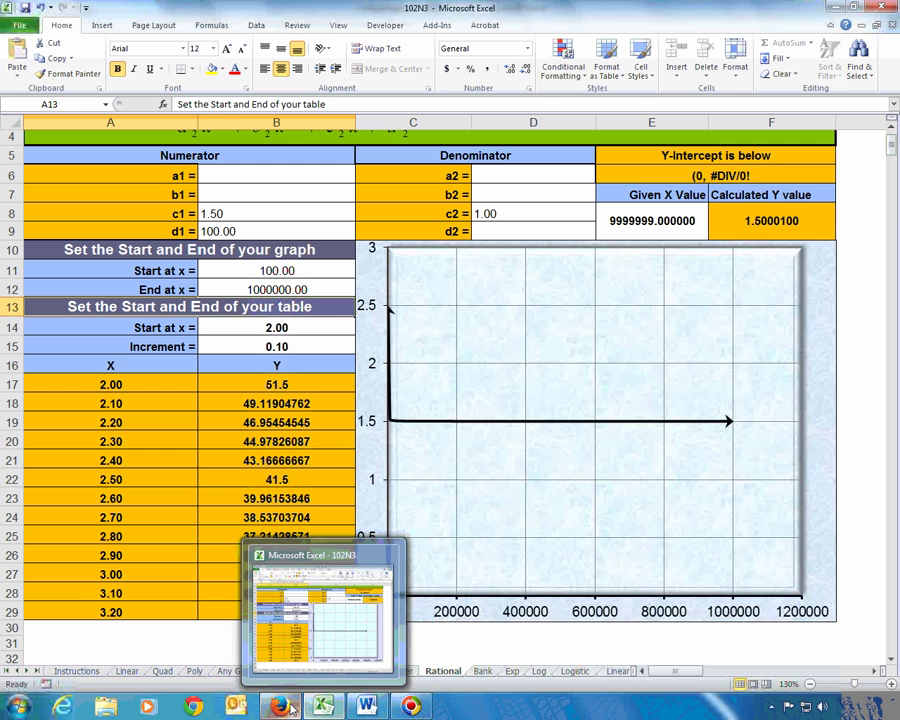
{"action": "left_click", "coordinate": [369, 709]}
{"action": "scroll", "coordinate": [378, 595], "scroll_direction": "down", "scroll_amount": 1}
{"action": "scroll", "coordinate": [307, 463], "scroll_direction": "down", "scroll_amount": 5}
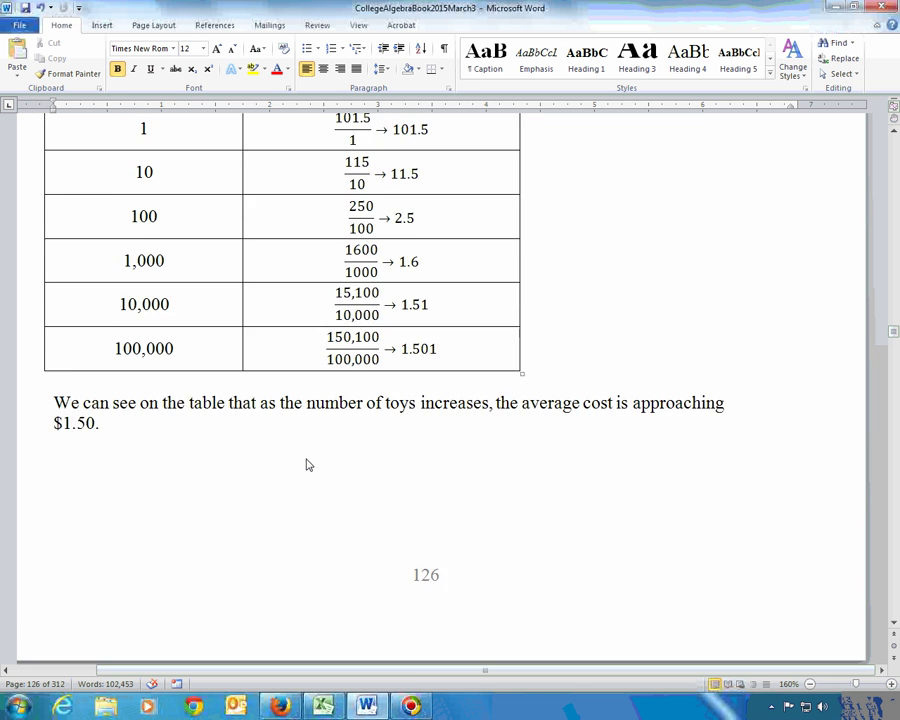
{"action": "scroll", "coordinate": [307, 463], "scroll_direction": "up", "scroll_amount": 12}
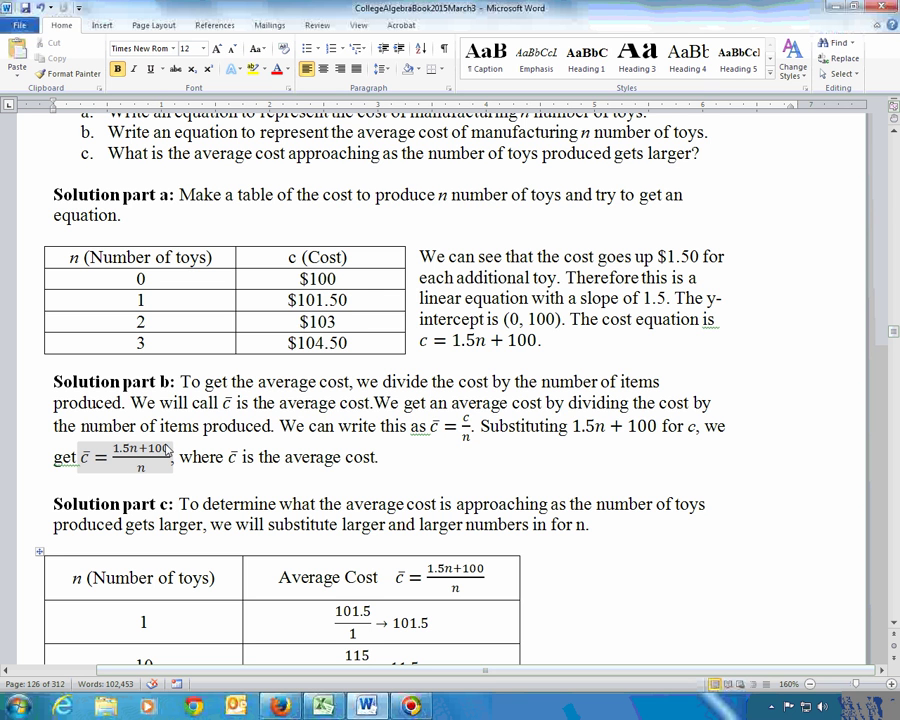
{"action": "scroll", "coordinate": [307, 467], "scroll_direction": "down", "scroll_amount": 10}
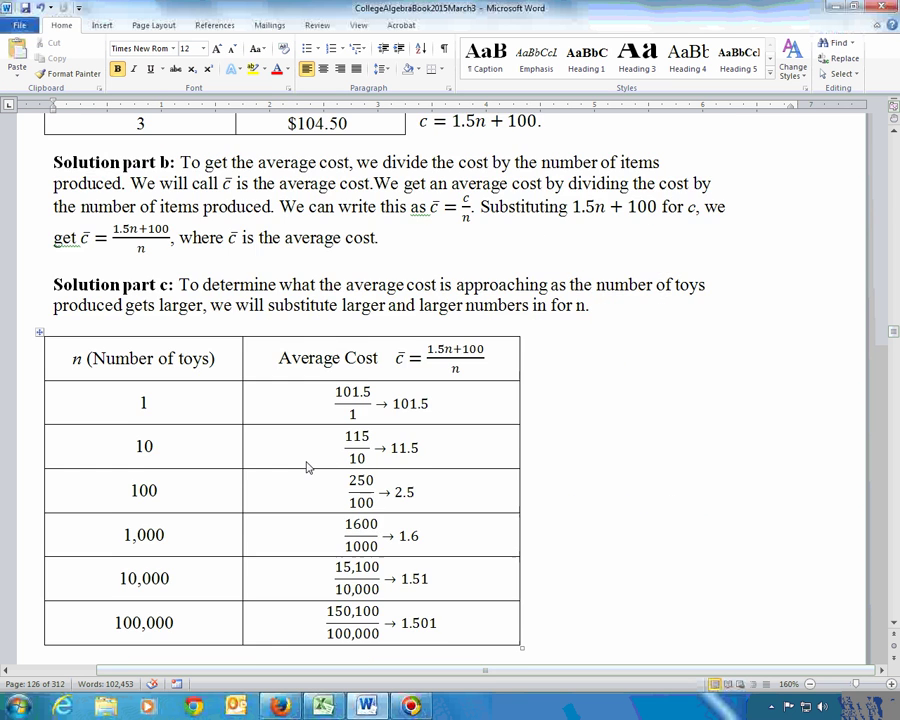
{"action": "scroll", "coordinate": [307, 467], "scroll_direction": "down", "scroll_amount": 6}
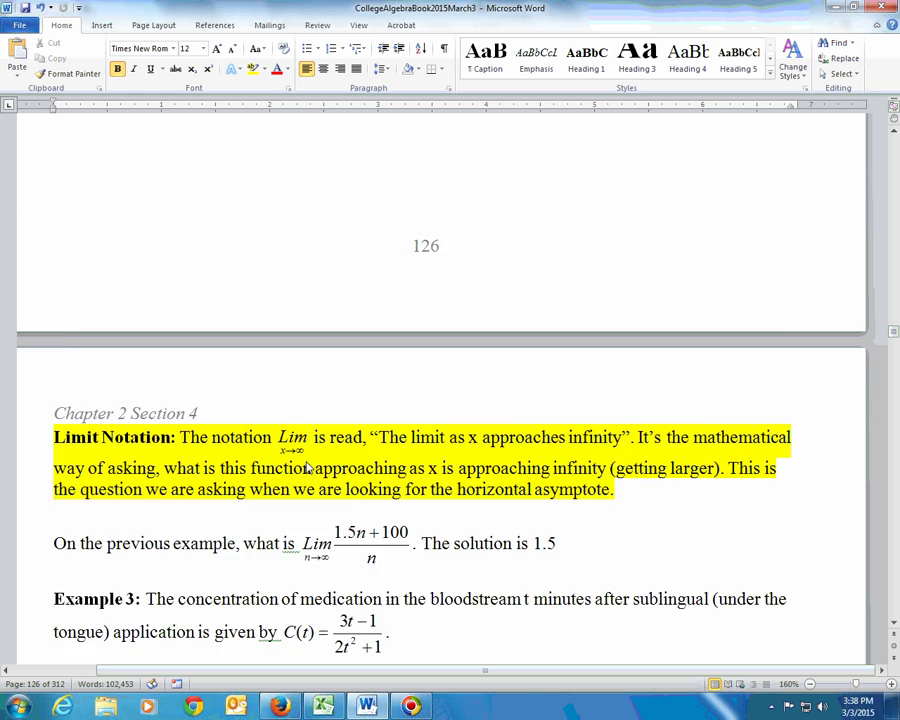
{"action": "scroll", "coordinate": [307, 467], "scroll_direction": "down", "scroll_amount": 5}
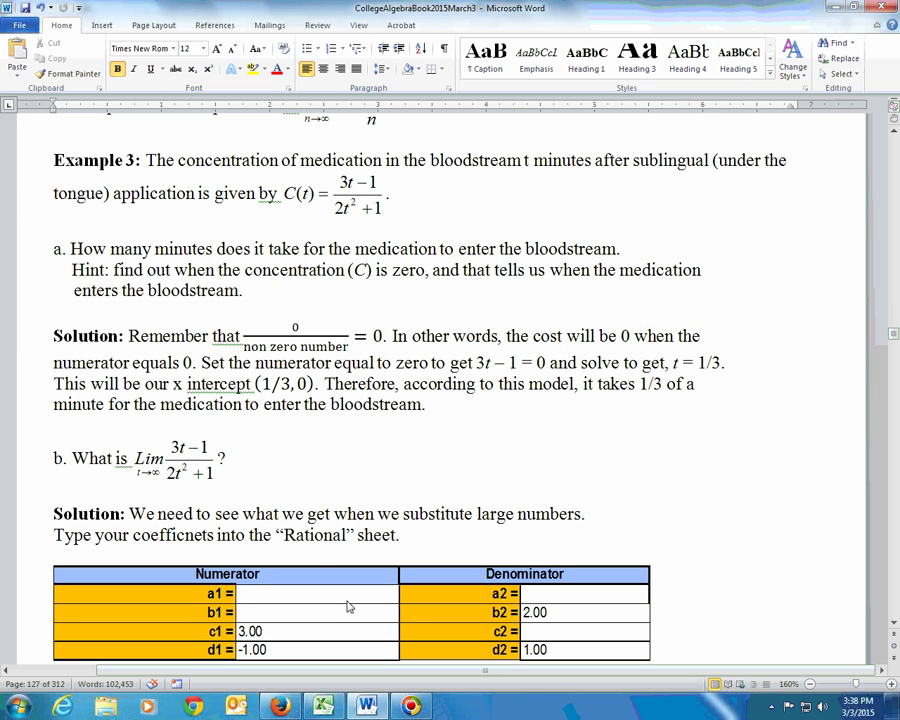
Switch to the Rational sheet in Excel and set the numerator coefficients c1 to 3 and d1 to -1.
{"action": "left_click", "coordinate": [323, 706]}
{"action": "left_click", "coordinate": [236, 214]}
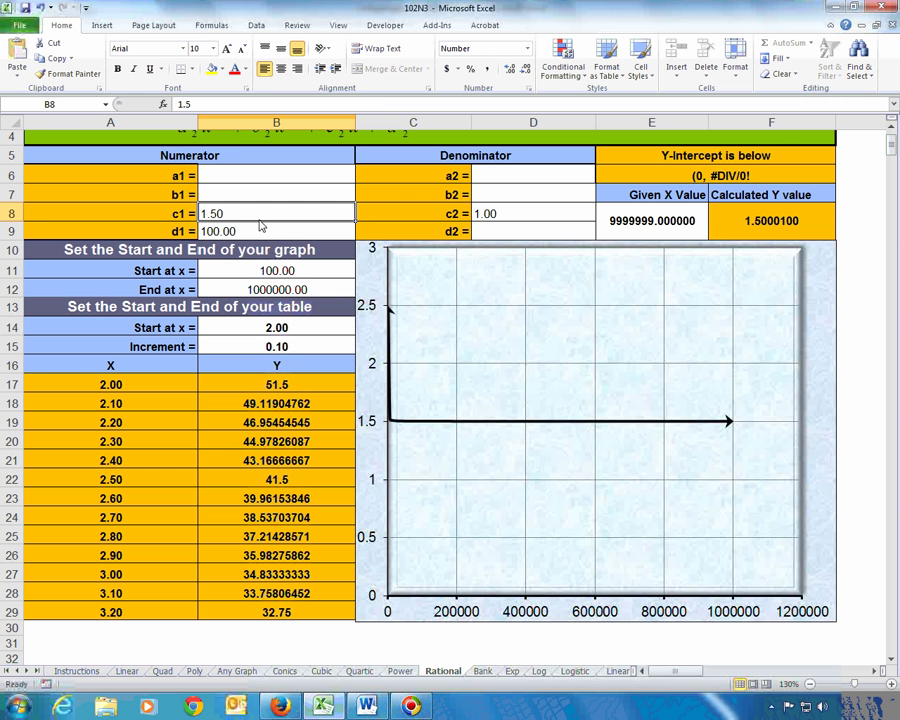
{"action": "type", "text": "3"}
{"action": "key", "text": "Return"}
{"action": "type", "text": "-1"}
{"action": "key", "text": "Return"}
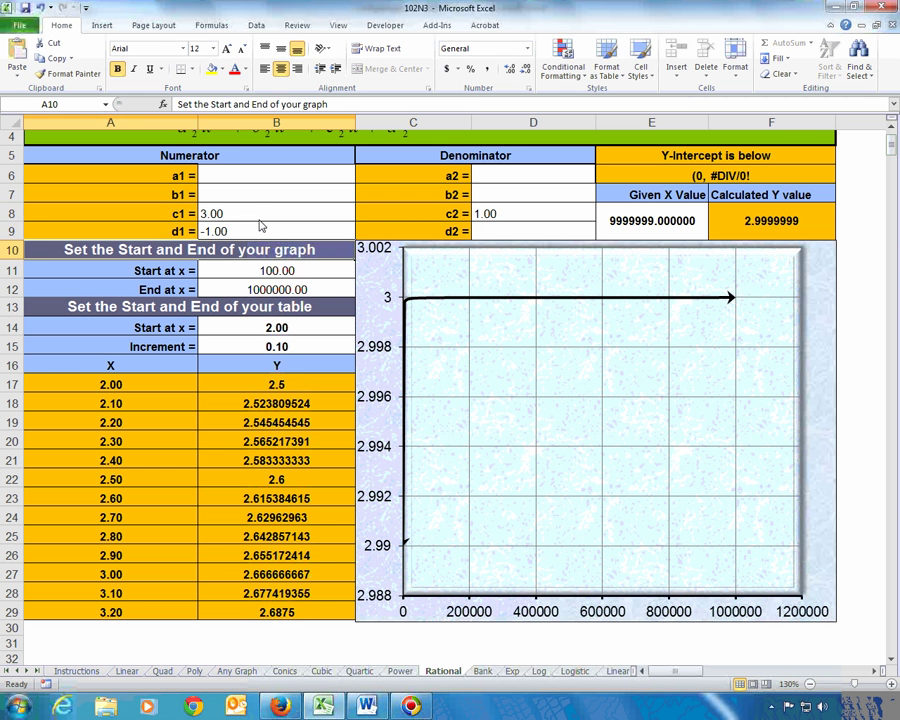
Clear the denominator coefficient c2 and set b2 to 3.
{"action": "key", "text": "Right"}
{"action": "key", "text": "Right"}
{"action": "key", "text": "Up"}
{"action": "key", "text": "Up"}
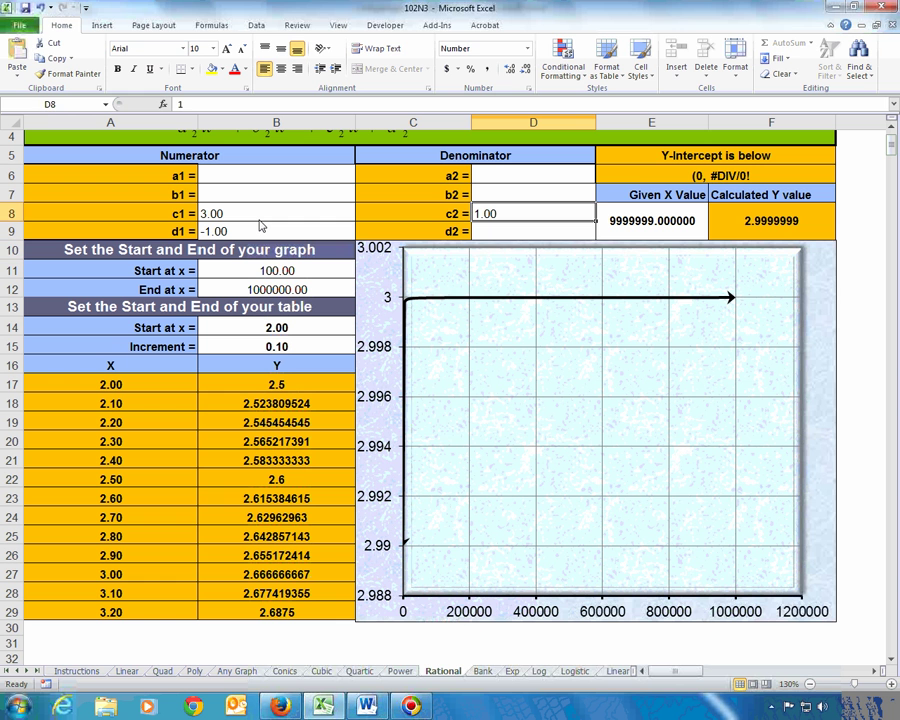
{"action": "key", "text": "Delete"}
{"action": "key", "text": "Up"}
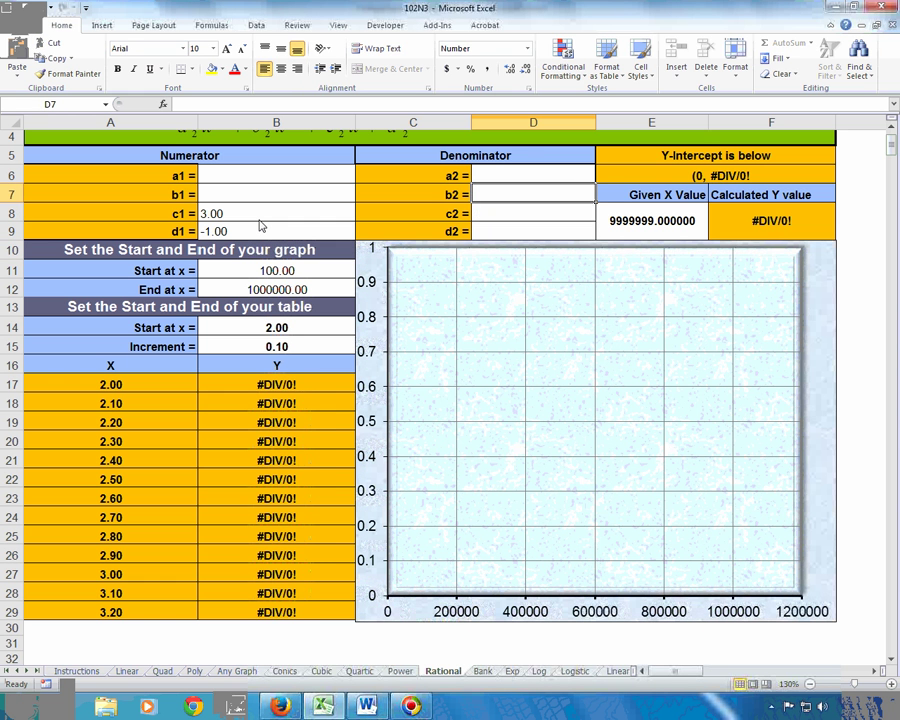
{"action": "type", "text": "3"}
{"action": "key", "text": "Return"}
{"action": "scroll", "coordinate": [260, 224], "scroll_direction": "up", "scroll_amount": 1}
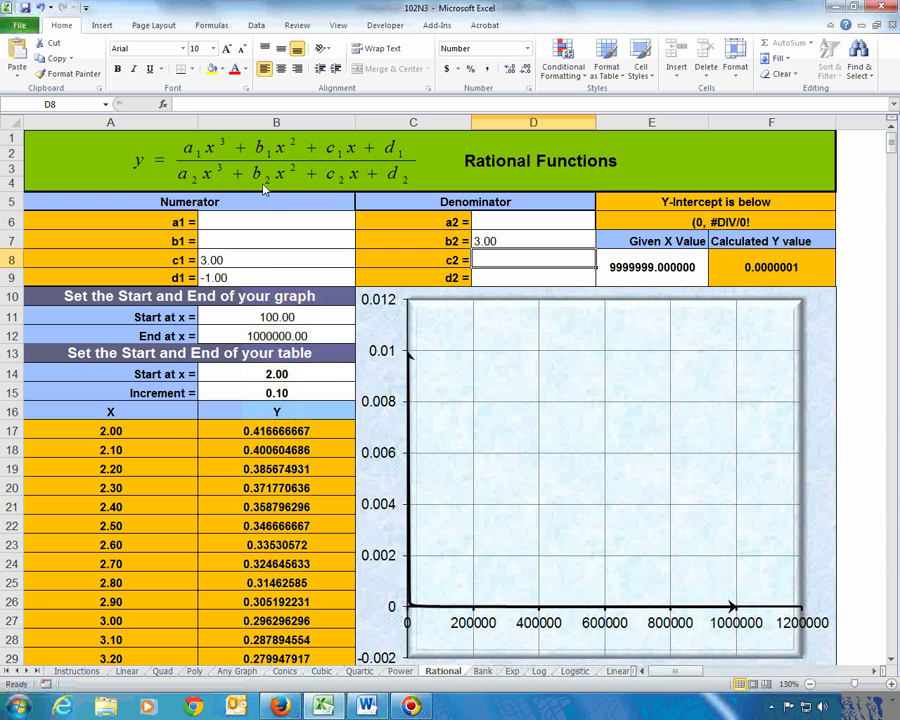
Check Example 3's denominator in the Word document and set b2 to 2 and d2 to 1 on the Rational sheet.
{"action": "left_click", "coordinate": [494, 248]}
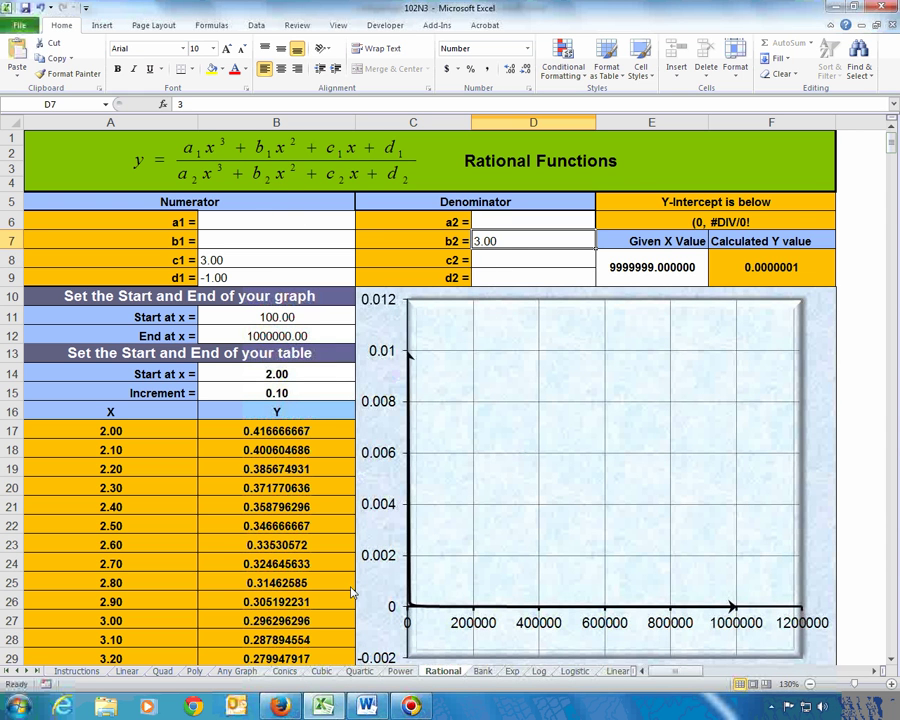
{"action": "key", "text": "alt+Tab"}
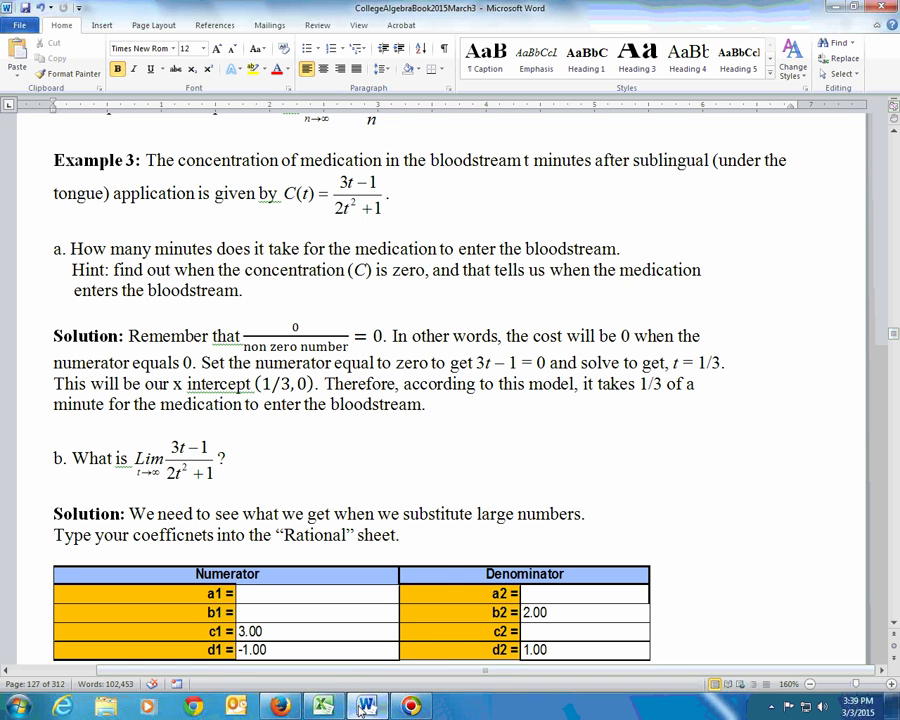
{"action": "left_click", "coordinate": [323, 707]}
{"action": "type", "text": "2"}
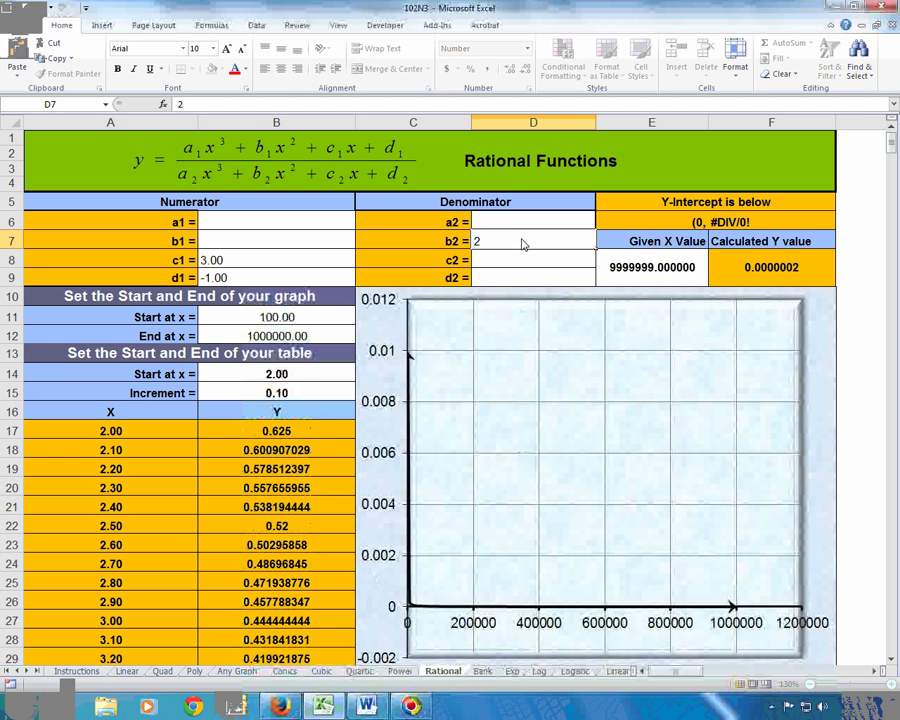
{"action": "key", "text": "Return"}
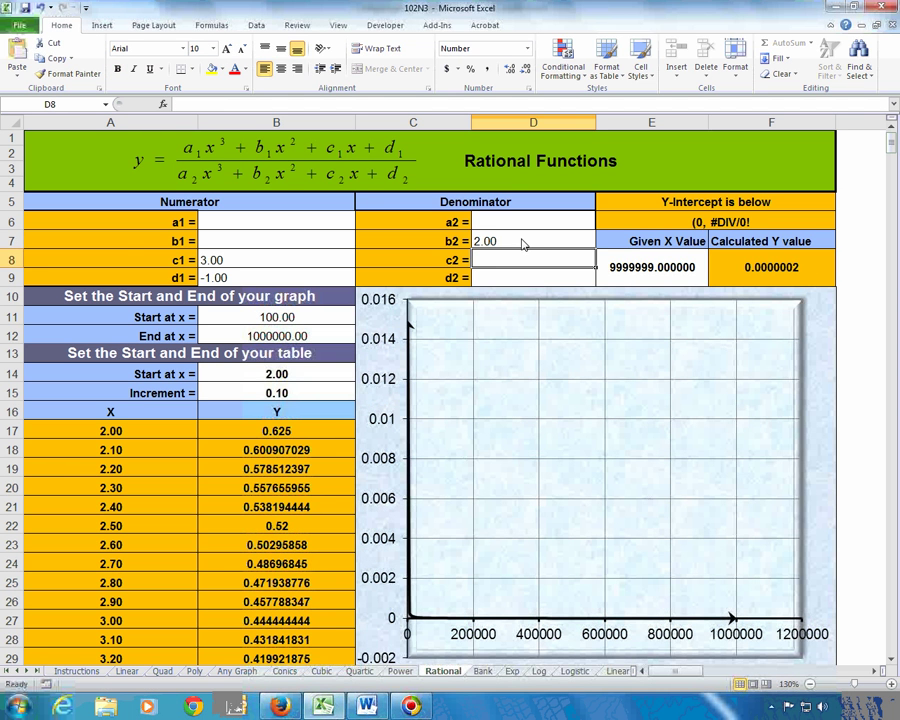
{"action": "key", "text": "Return"}
{"action": "type", "text": "1"}
{"action": "key", "text": "Return"}
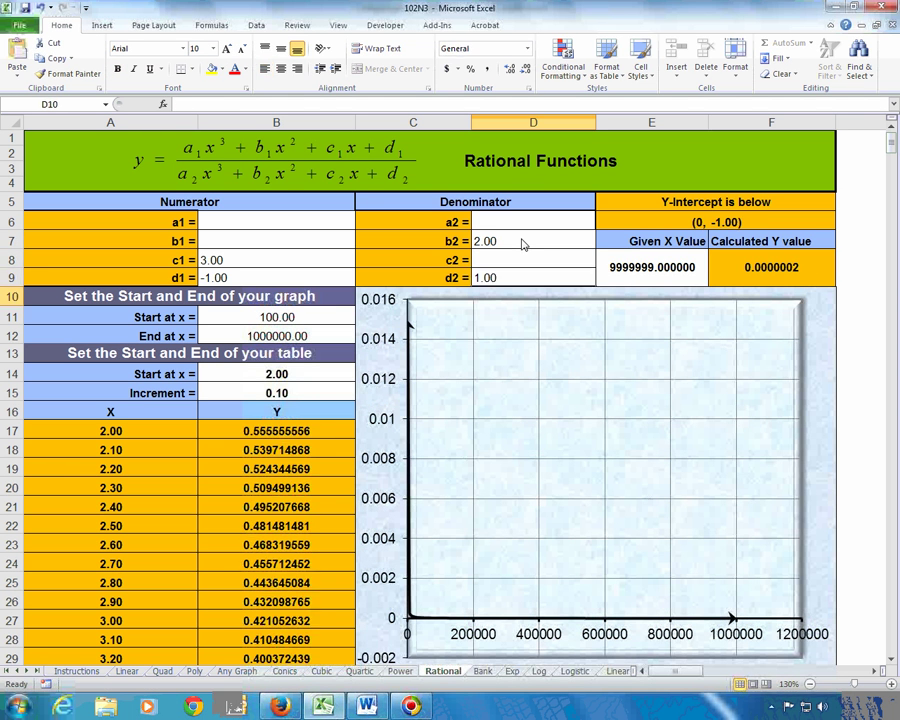
Set the graph to start at x = 0 and end at x = 10.
{"action": "left_click", "coordinate": [299, 320]}
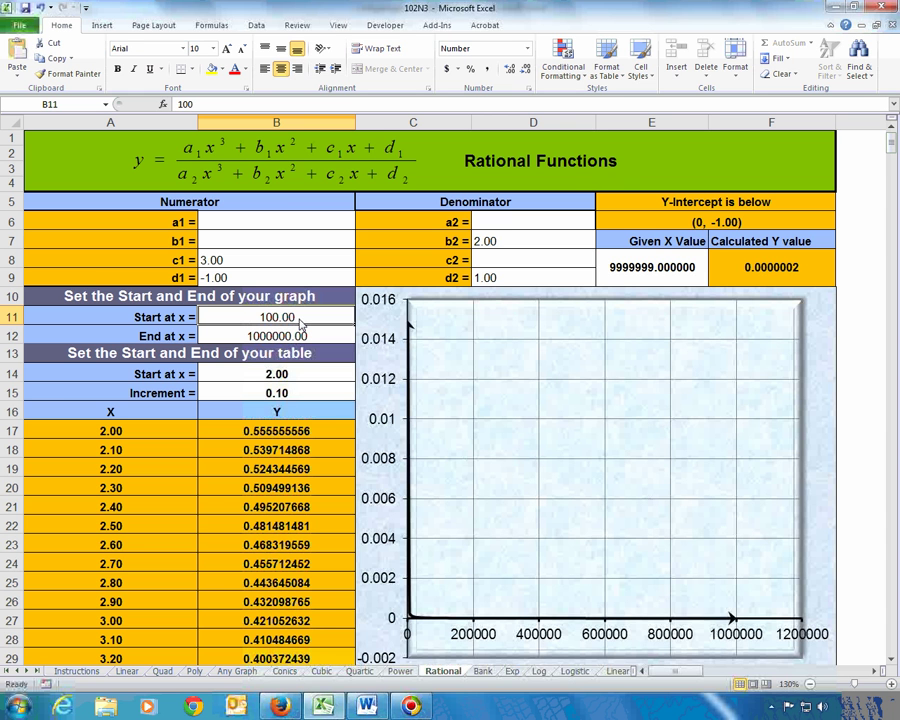
{"action": "type", "text": "0"}
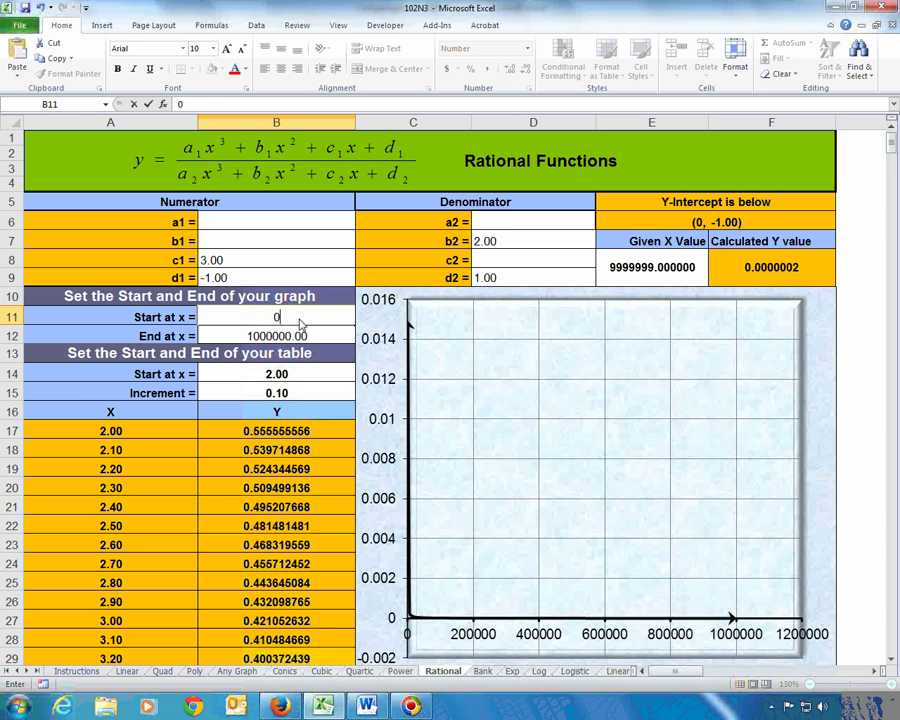
{"action": "key", "text": "Return"}
{"action": "type", "text": "10"}
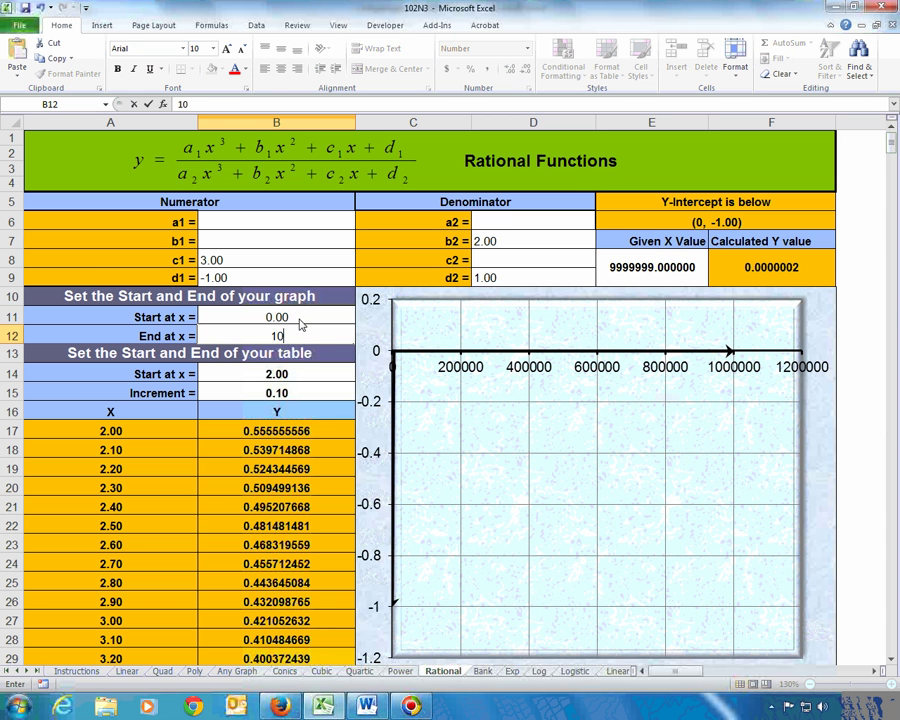
{"action": "key", "text": "Return"}
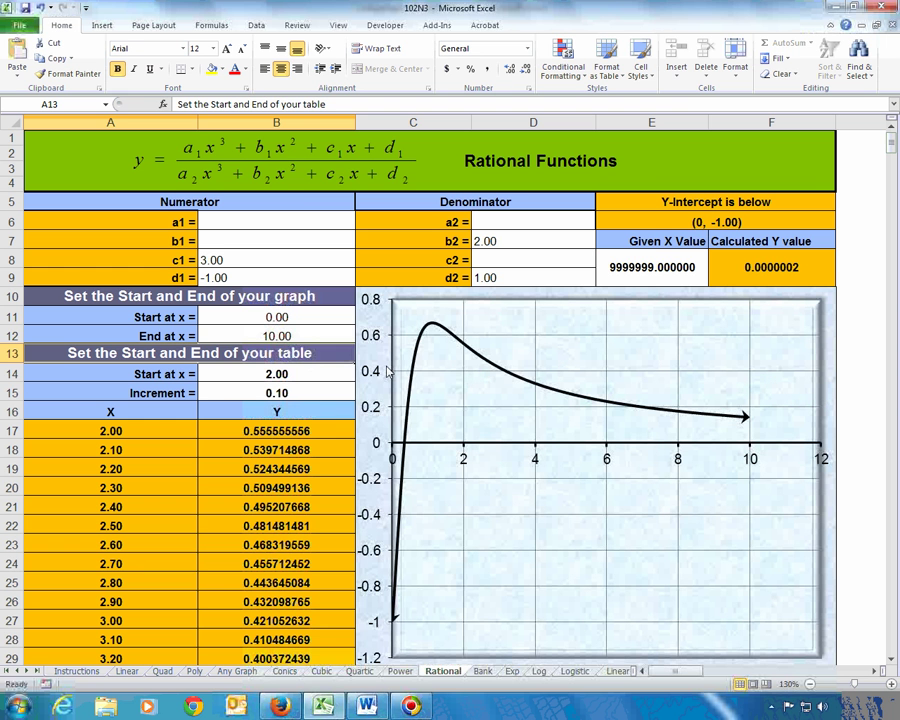
Check Example 3 in Word, and on Excel's Quad sheet set a to 2, clear b and set c to -1.
{"action": "left_click", "coordinate": [369, 707]}
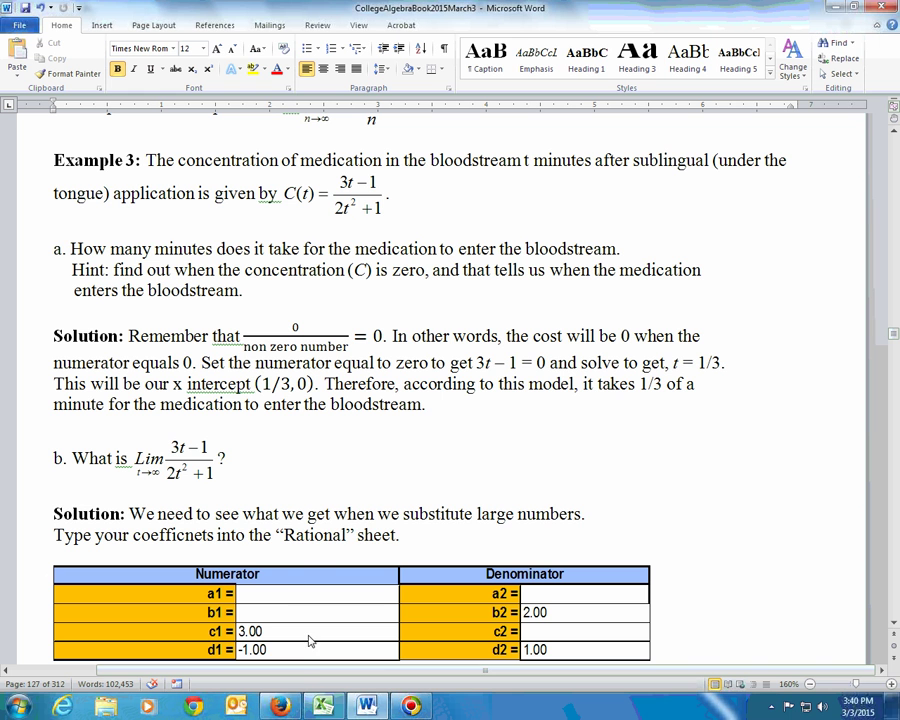
{"action": "left_click", "coordinate": [323, 706]}
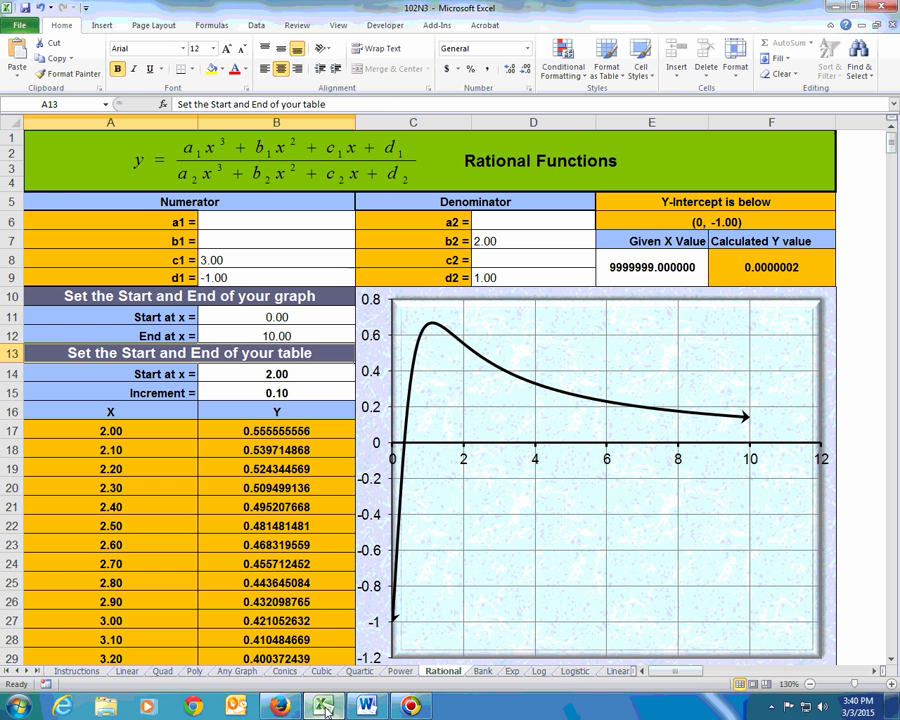
{"action": "left_click", "coordinate": [162, 671]}
{"action": "left_click", "coordinate": [385, 230]}
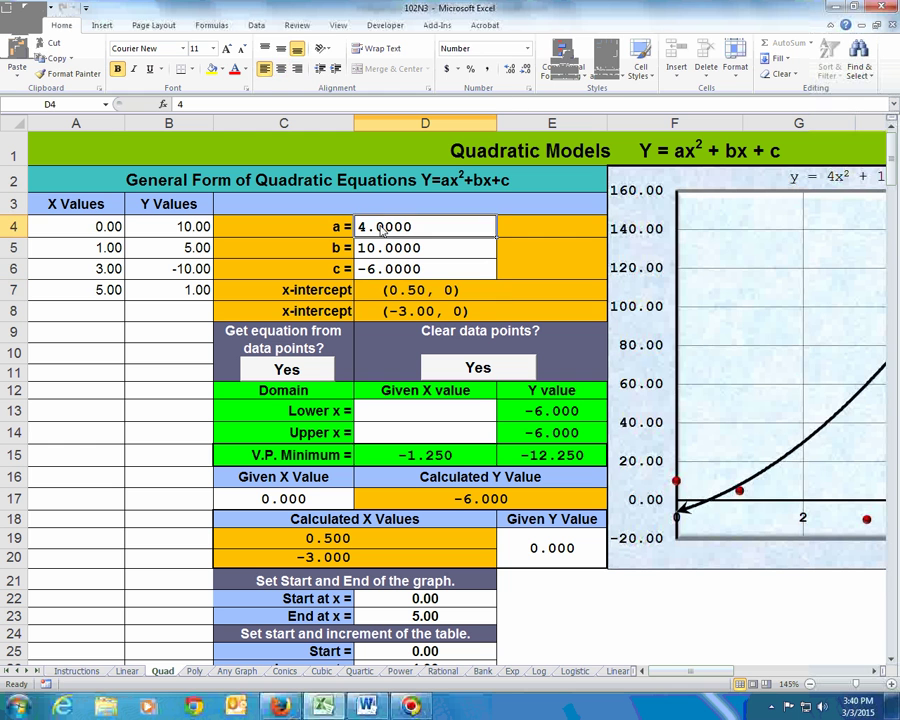
{"action": "type", "text": "2"}
{"action": "key", "text": "Return"}
{"action": "key", "text": "Delete"}
{"action": "key", "text": "Return"}
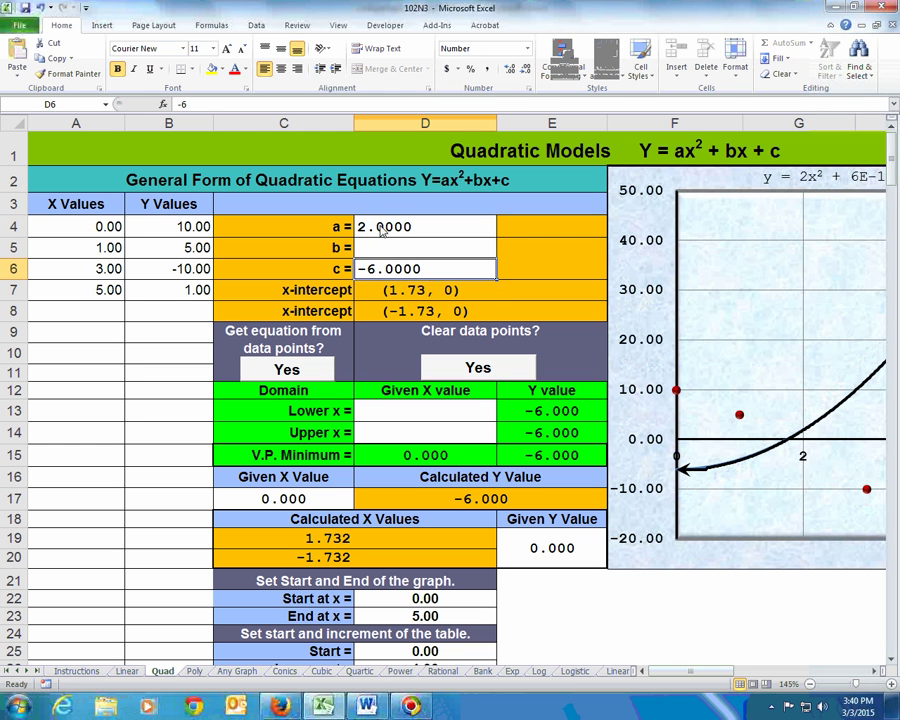
{"action": "type", "text": "-1"}
{"action": "key", "text": "Return"}
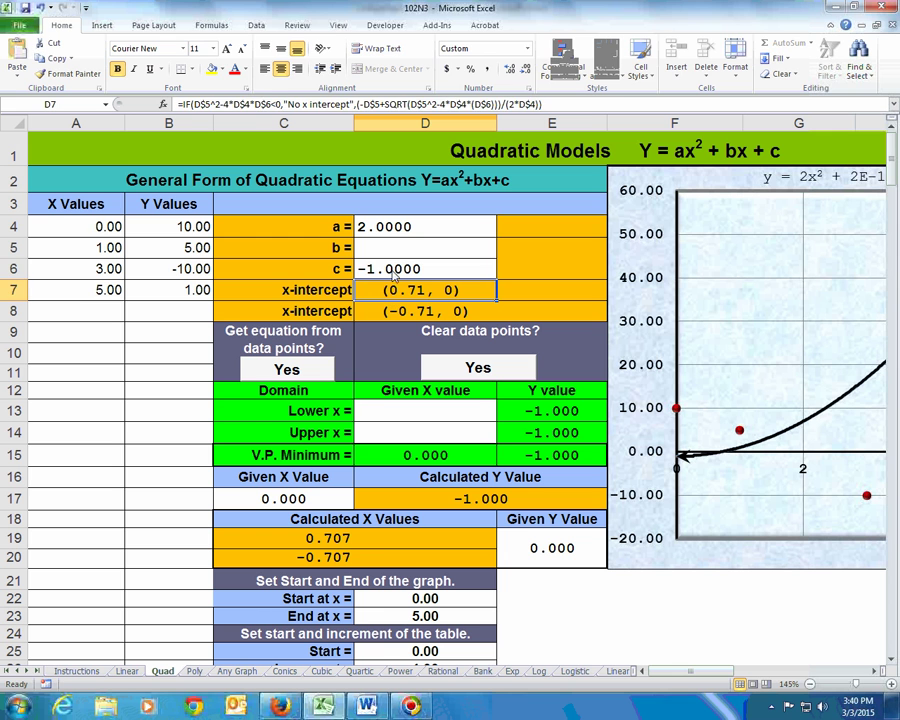
Correct the quadratic's constant c to 1 so it matches the denominator 2t^2+1.
{"action": "left_click", "coordinate": [395, 276]}
{"action": "type", "text": "1"}
{"action": "key", "text": "Return"}
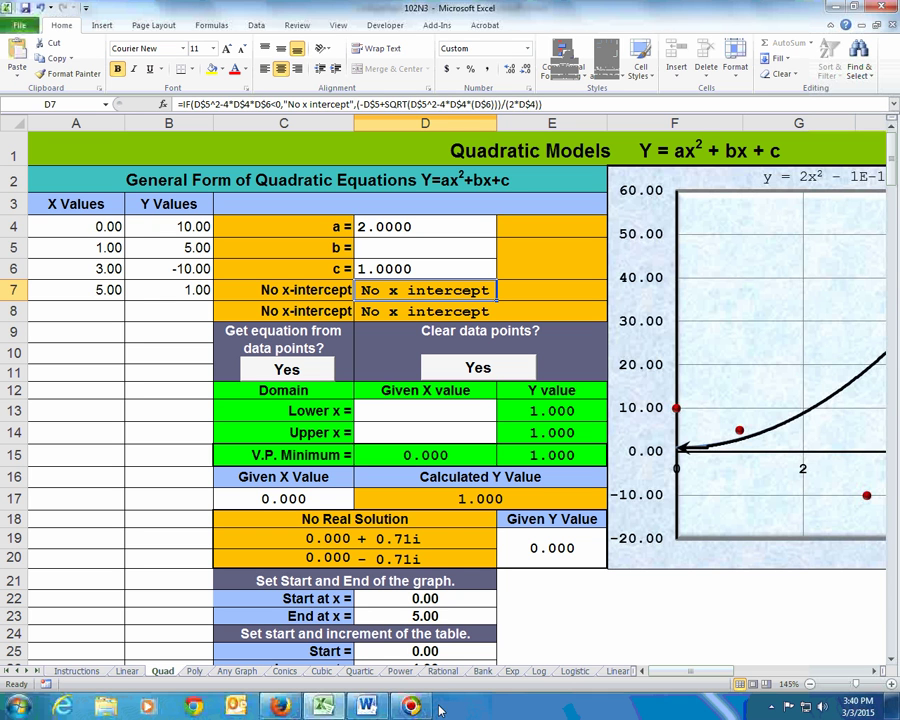
Return to the Rational sheet, set the graph's end to x = 2 and examine the curve's peak.
{"action": "mouse_move", "coordinate": [368, 708]}
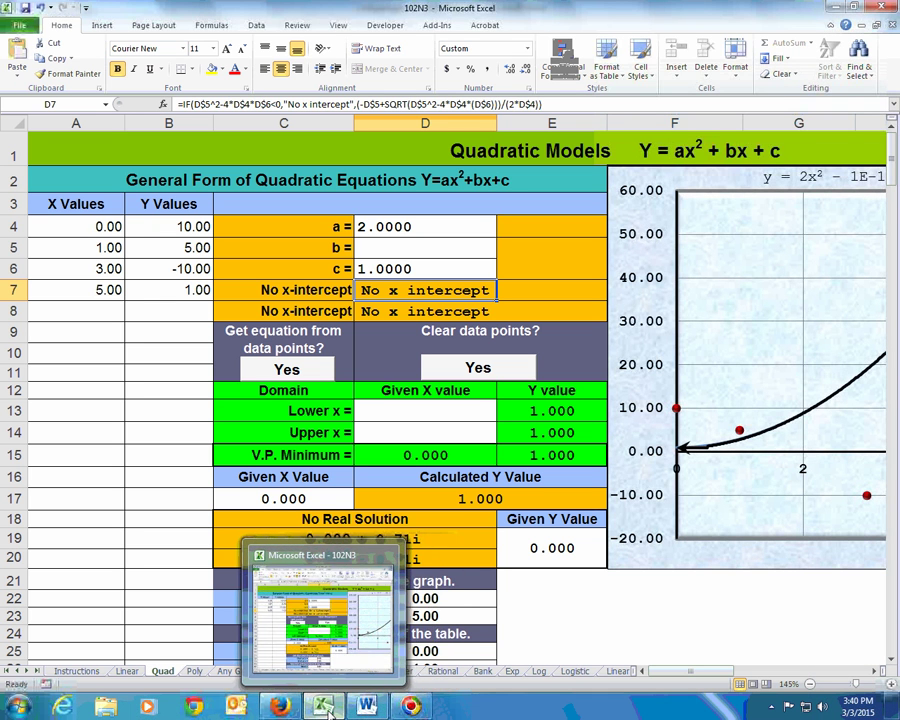
{"action": "left_click", "coordinate": [326, 708]}
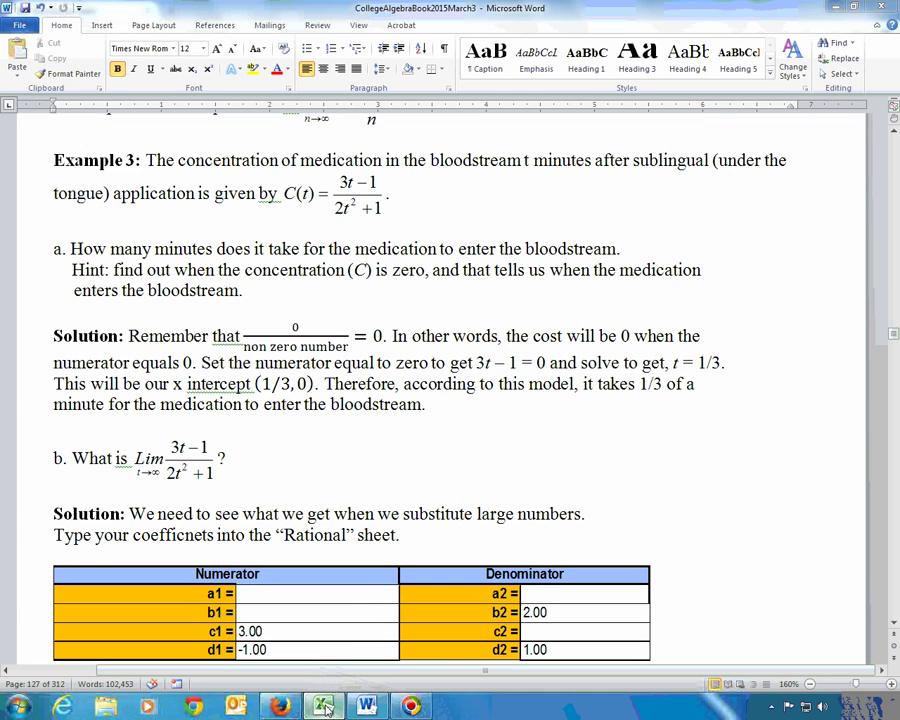
{"action": "left_click", "coordinate": [326, 708]}
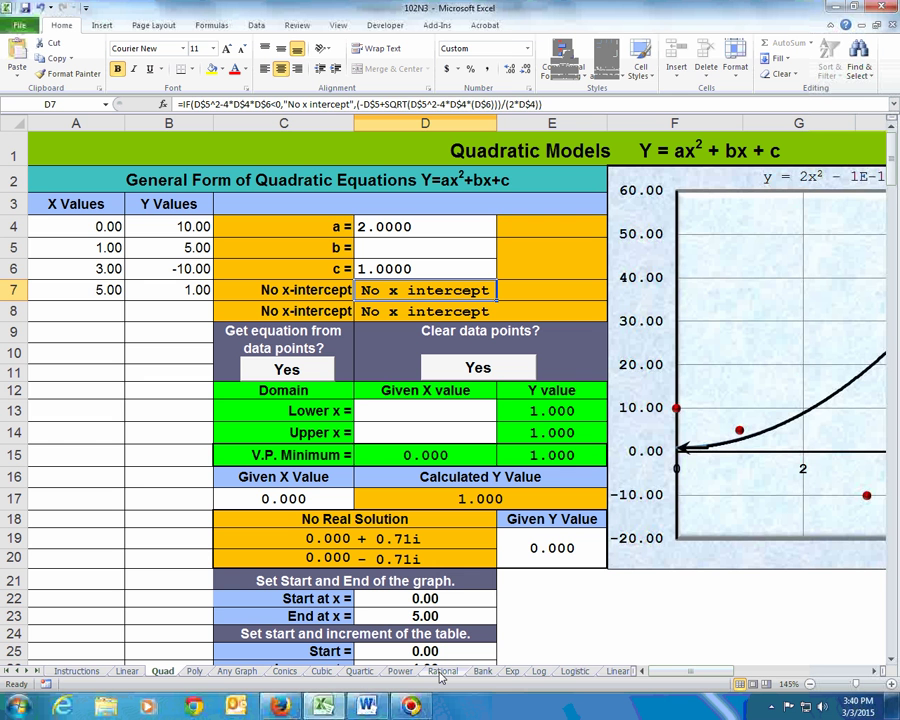
{"action": "left_click", "coordinate": [442, 672]}
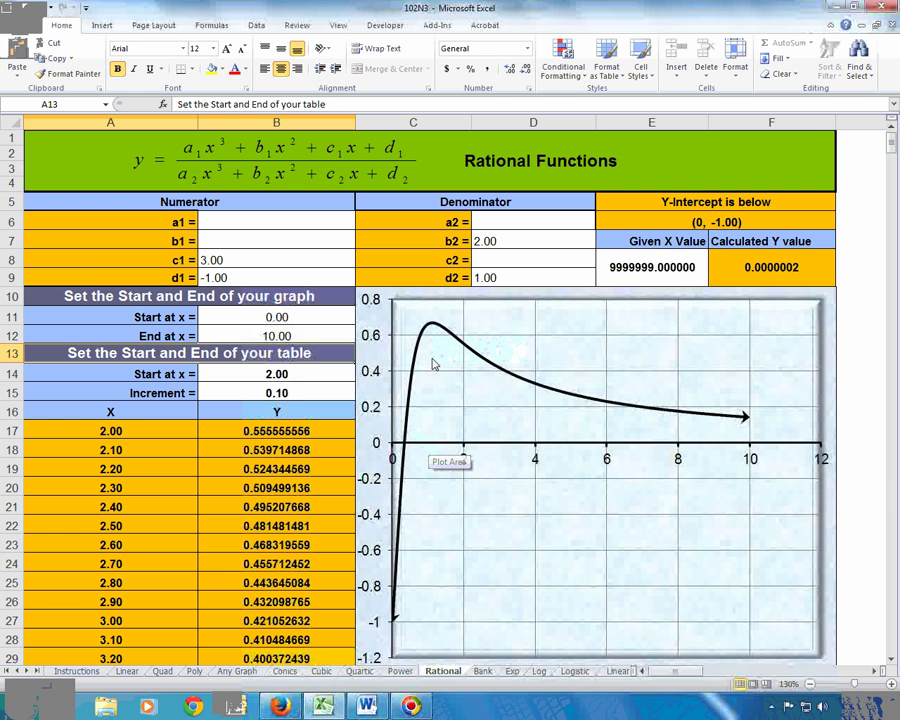
{"action": "mouse_move", "coordinate": [431, 337]}
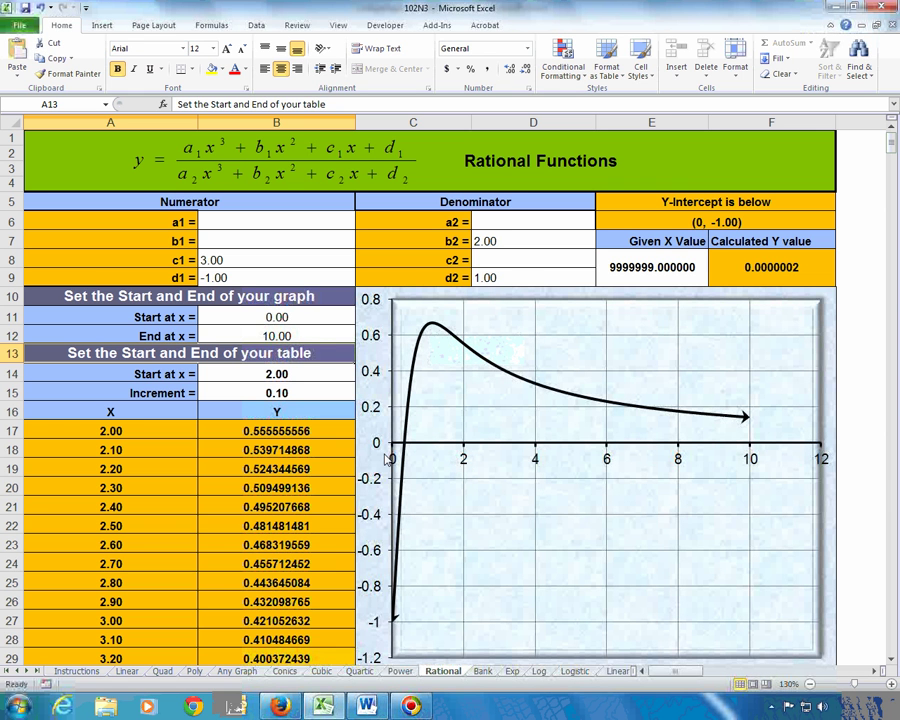
{"action": "left_click", "coordinate": [285, 337]}
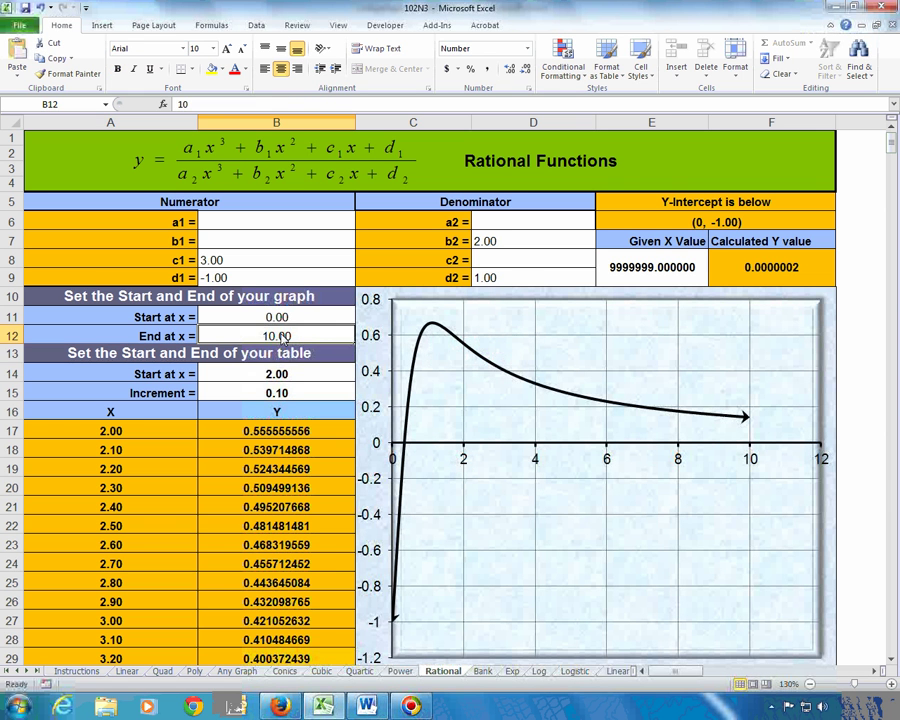
{"action": "type", "text": "2"}
{"action": "key", "text": "Return"}
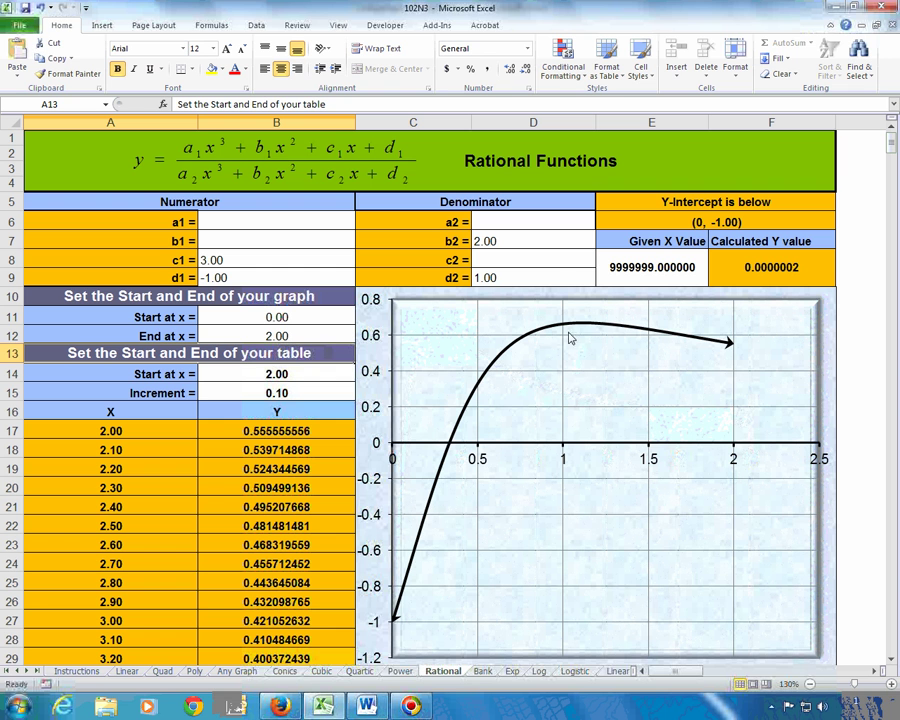
{"action": "mouse_move", "coordinate": [563, 327]}
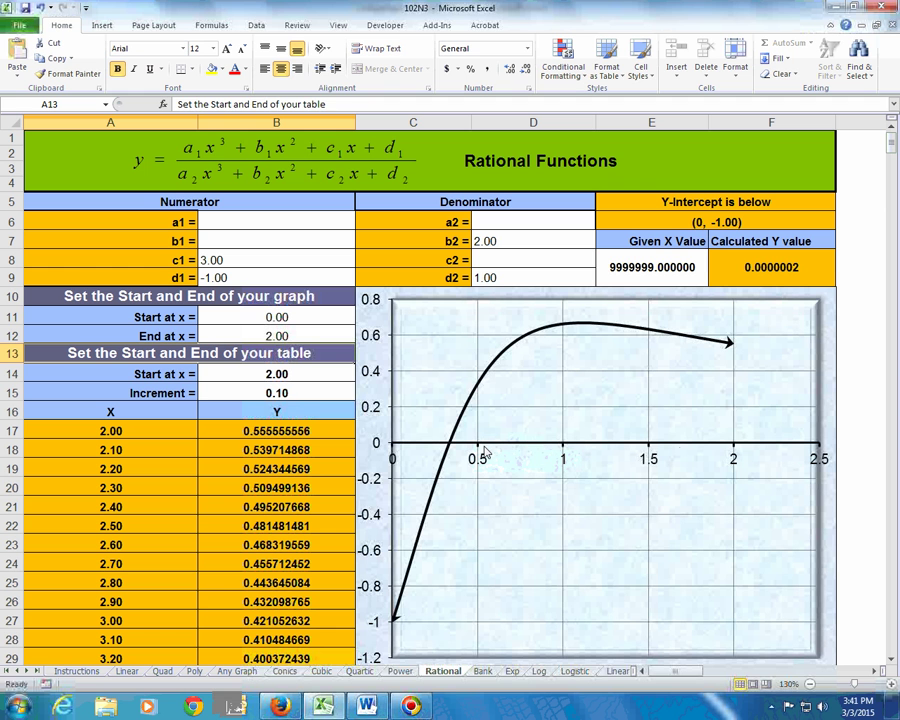
Try starting the graph at x = 1.5.
{"action": "left_click", "coordinate": [291, 317]}
{"action": "type", "text": "1"}
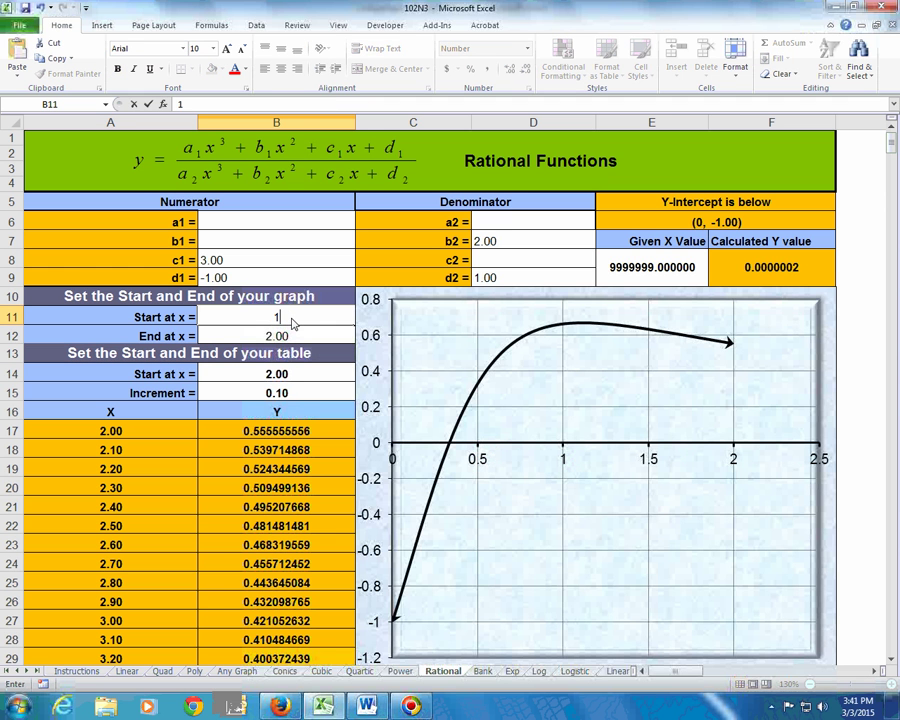
{"action": "type", "text": ".5"}
{"action": "key", "text": "Return"}
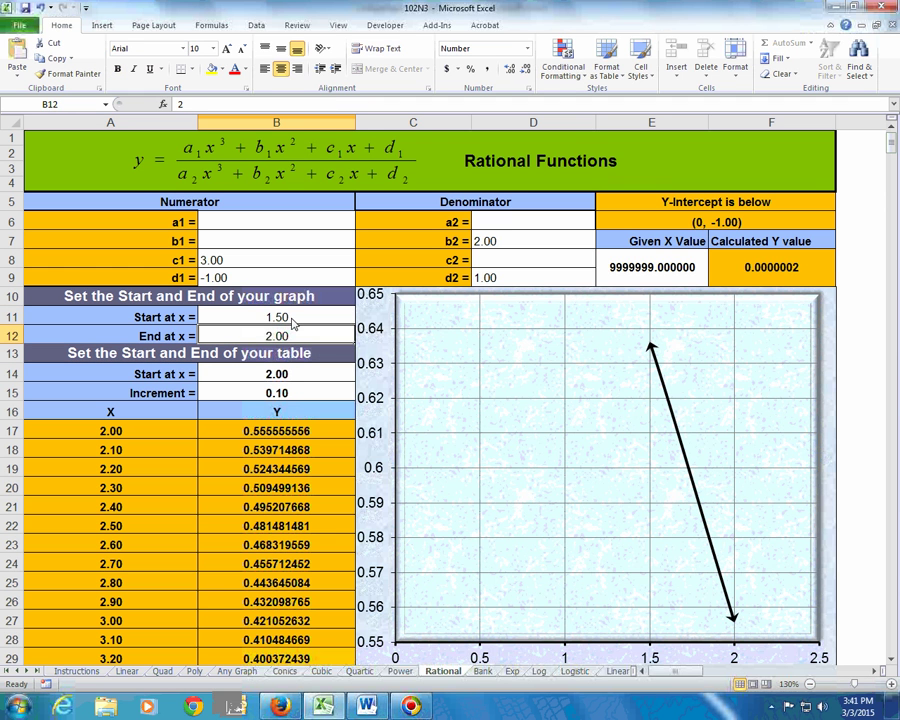
Set the graph to start at x = 0.5 and end at x = 1.5, and examine the curve near its maximum.
{"action": "left_click", "coordinate": [293, 320]}
{"action": "type", "text": ".5"}
{"action": "key", "text": "Return"}
{"action": "type", "text": "1.5"}
{"action": "key", "text": "Return"}
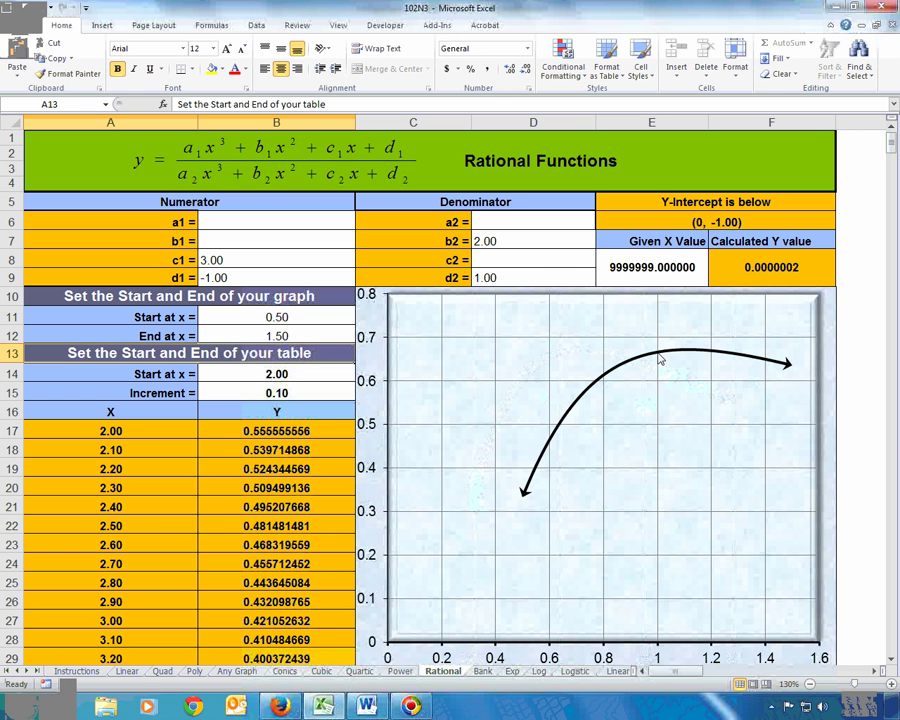
{"action": "mouse_move", "coordinate": [659, 356]}
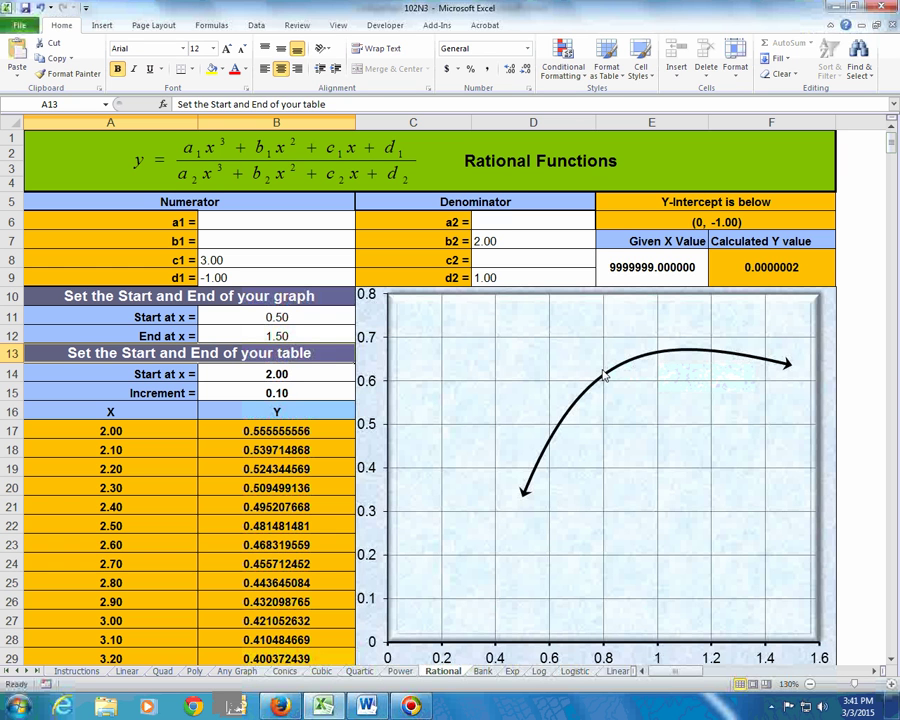
Narrow the graph to start at x = 0.8 and end at x = 1.2.
{"action": "left_click", "coordinate": [316, 320]}
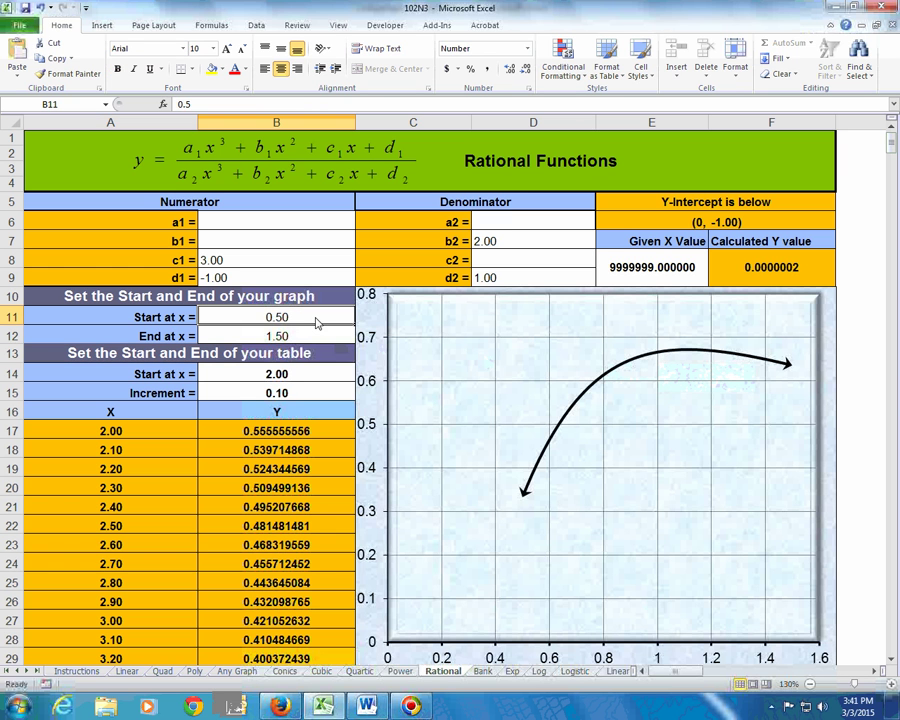
{"action": "type", "text": ".8"}
{"action": "key", "text": "Return"}
{"action": "type", "text": "1.2"}
{"action": "key", "text": "Return"}
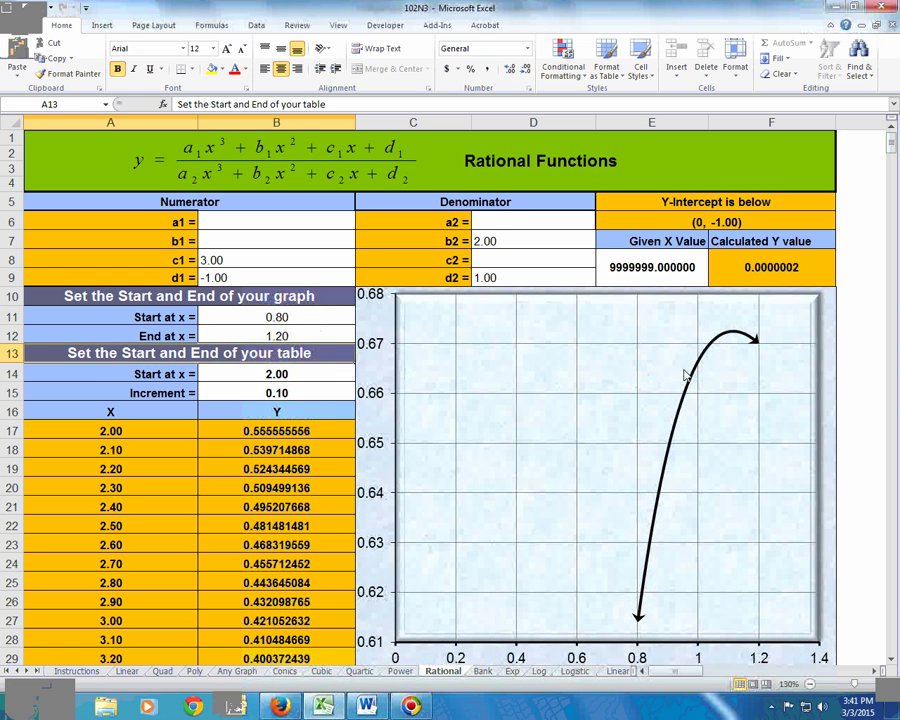
Set the graph's start to x = 1 for a closer look at the maximum.
{"action": "scroll", "coordinate": [730, 360], "scroll_direction": "down", "scroll_amount": 1}
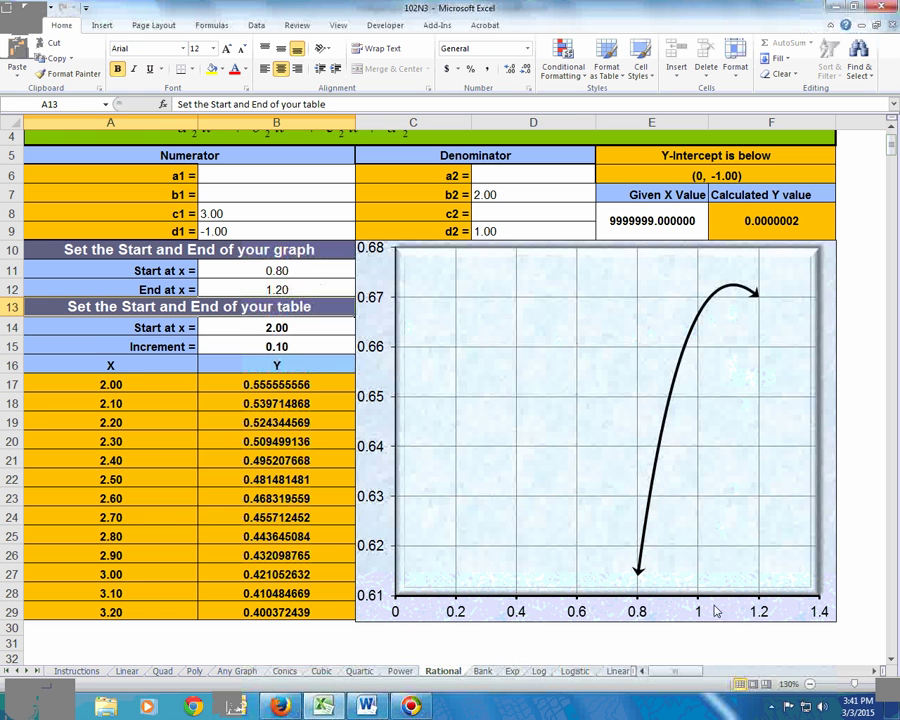
{"action": "left_click", "coordinate": [308, 274]}
{"action": "type", "text": "1"}
{"action": "key", "text": "Return"}
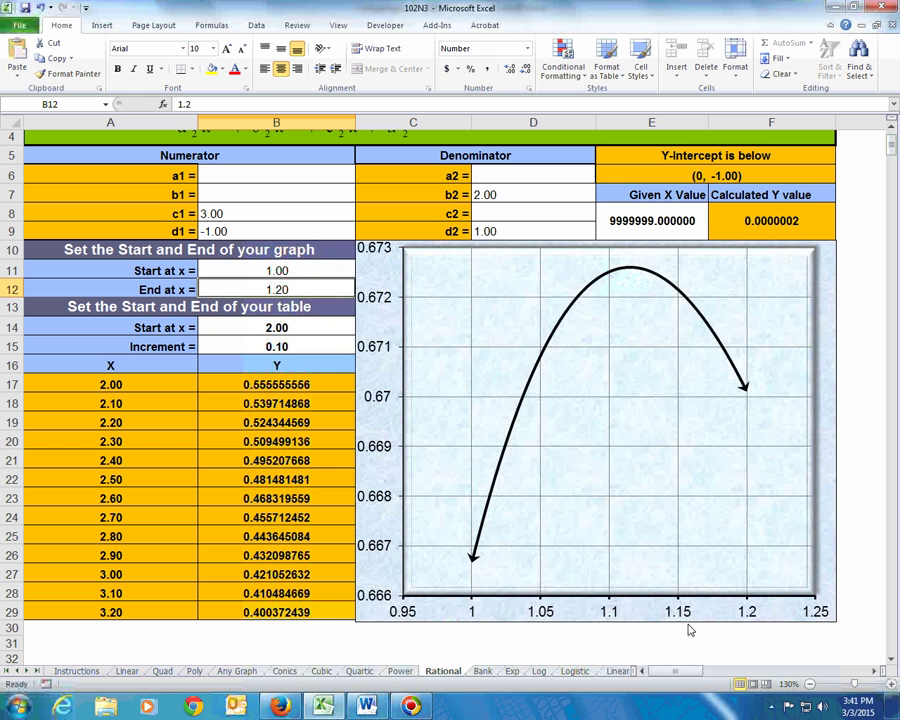
Narrow the graph range to start at x = 1.1 and end at x = 1.15.
{"action": "left_click", "coordinate": [224, 277]}
{"action": "type", "text": "1"}
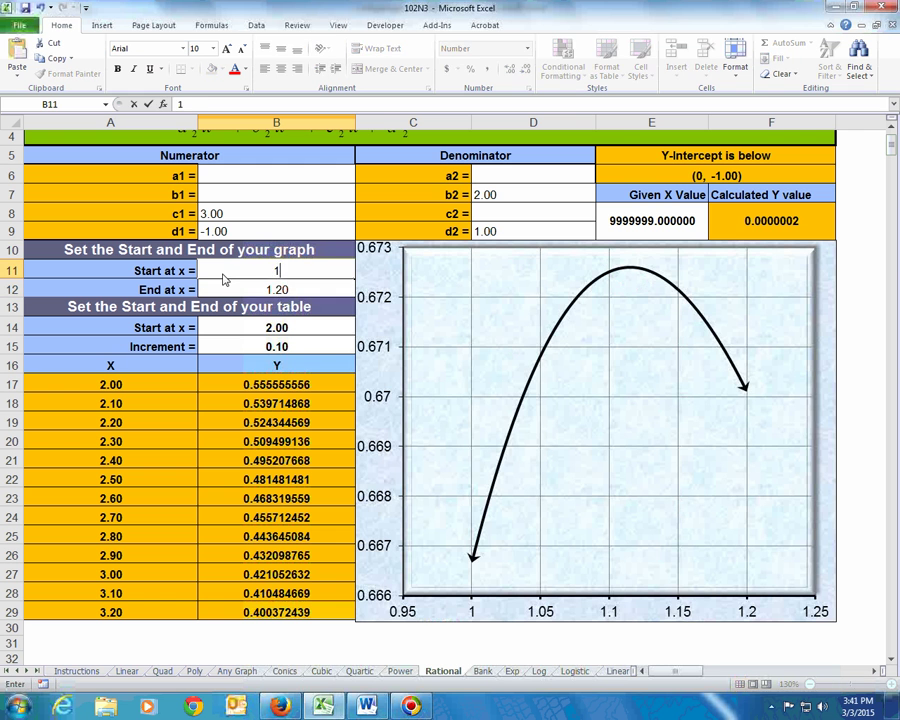
{"action": "type", "text": ".1"}
{"action": "key", "text": "Return"}
{"action": "type", "text": "1.15"}
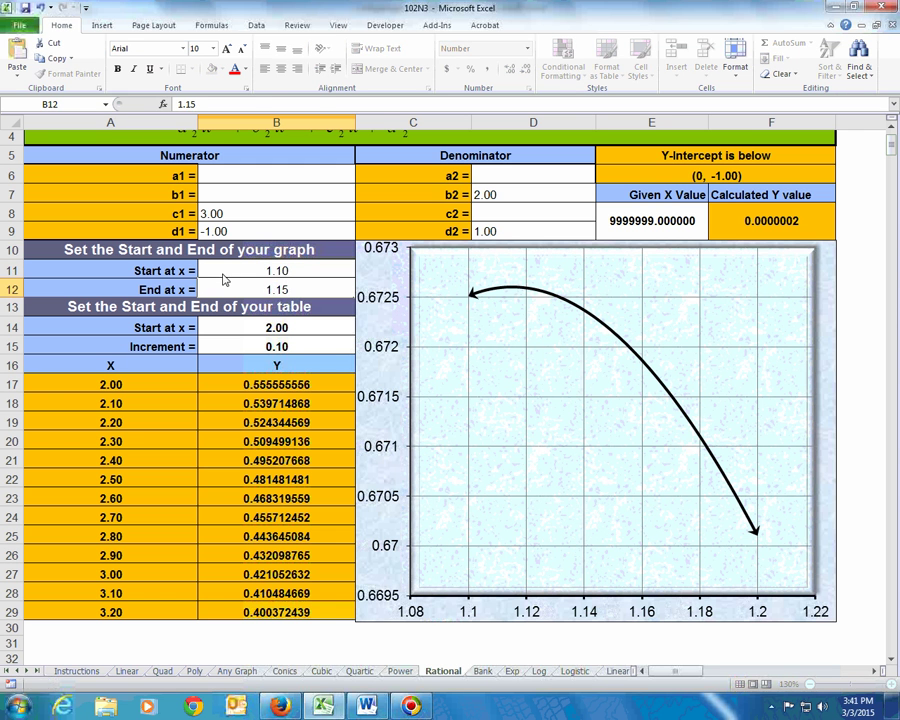
{"action": "key", "text": "Return"}
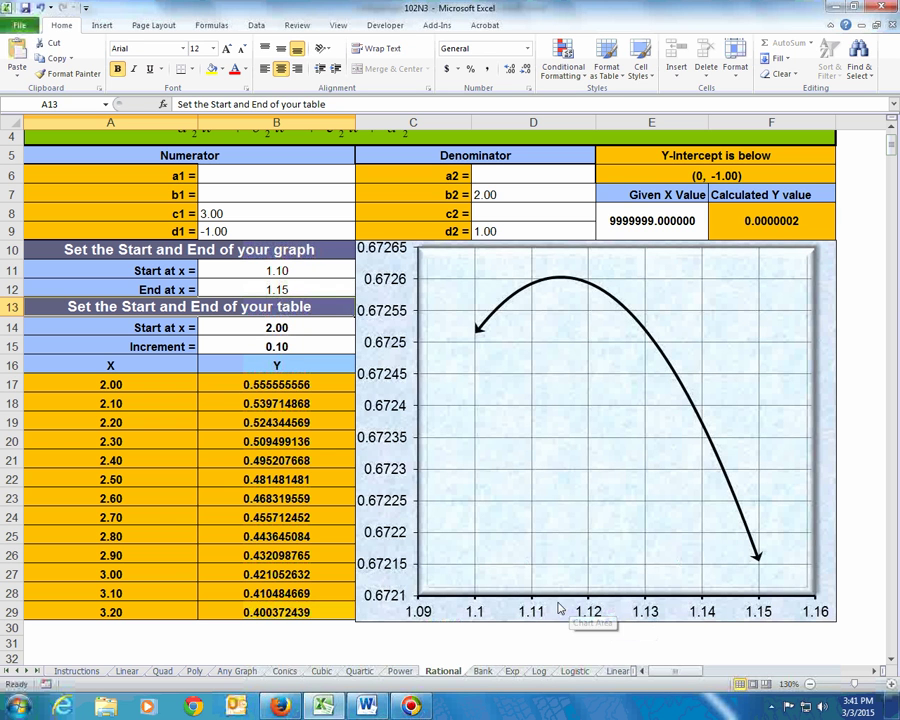
Set the graph to start at x = 1.11 and end at x = 1.12, and read the point at the curve's peak.
{"action": "left_click", "coordinate": [279, 273]}
{"action": "type", "text": "1"}
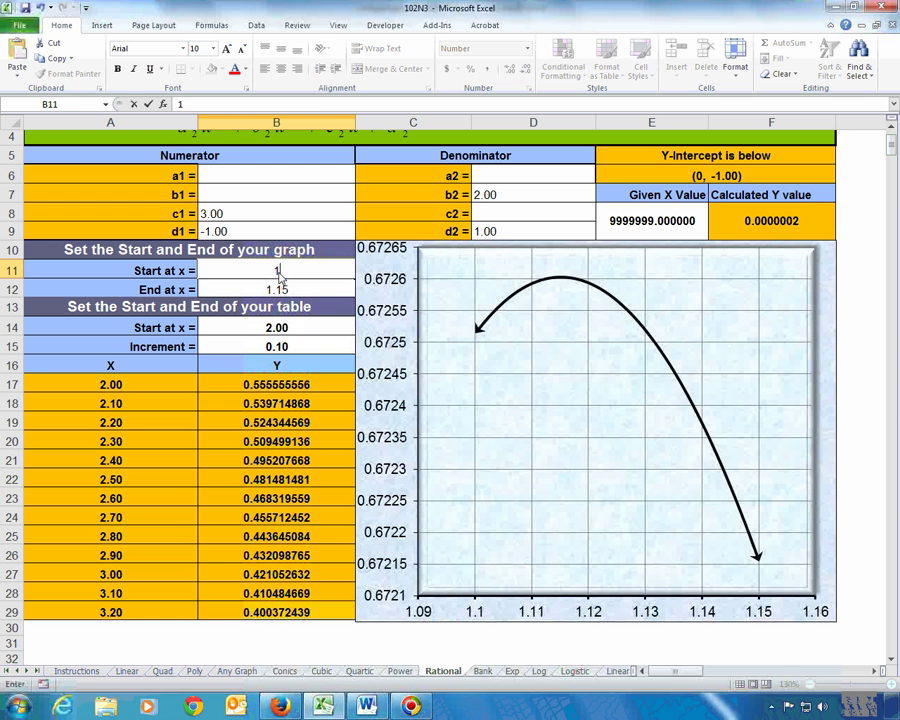
{"action": "type", "text": ".11"}
{"action": "key", "text": "Return"}
{"action": "type", "text": "1.12"}
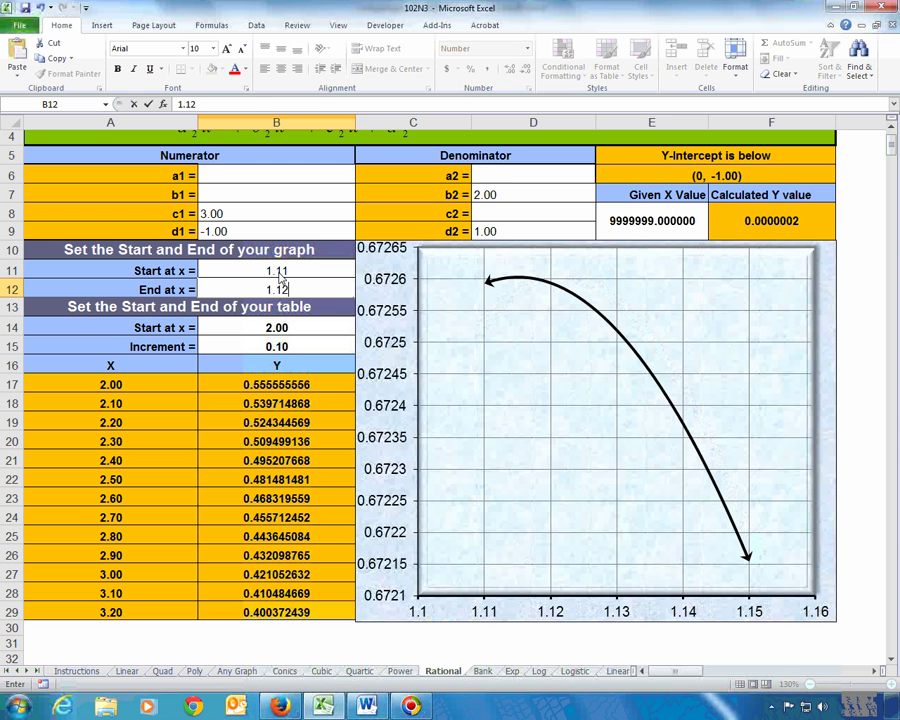
{"action": "key", "text": "Return"}
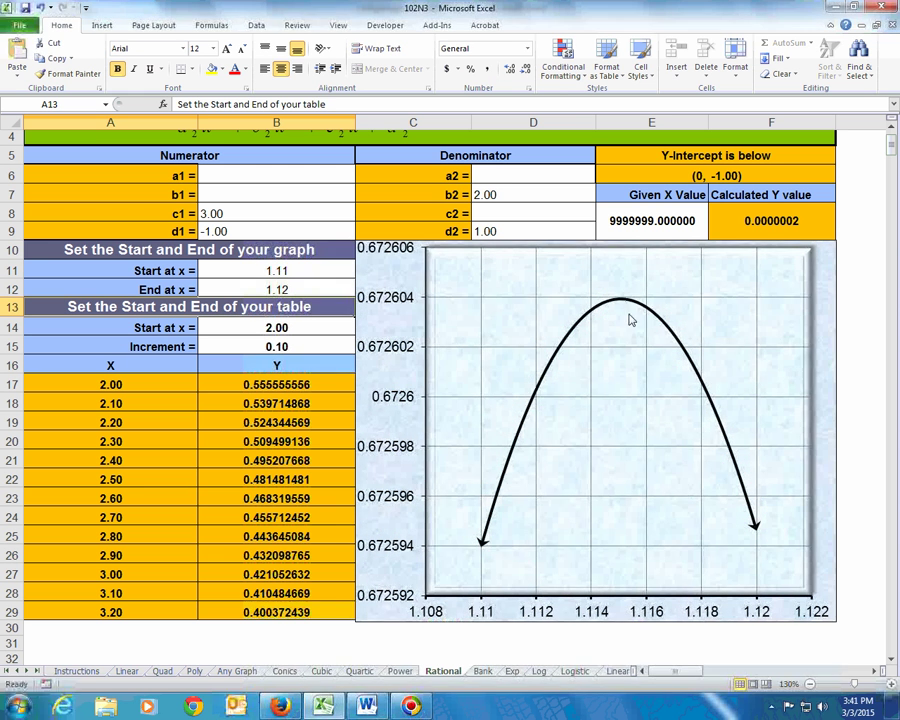
{"action": "mouse_move", "coordinate": [621, 302]}
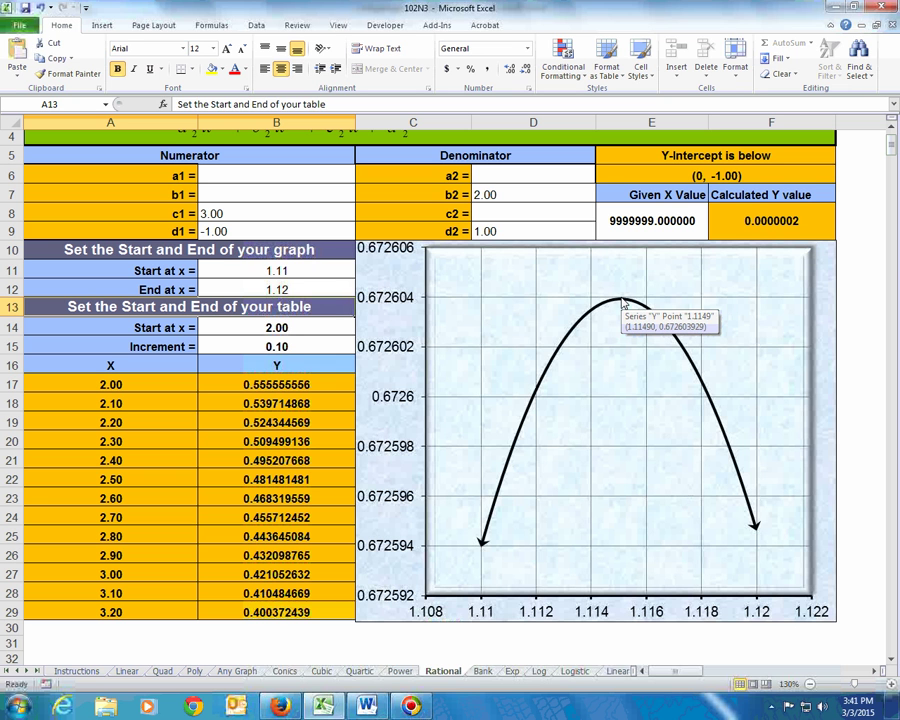
Review Example 3 part a in Word, and in Excel start the graph at x = 0 to inspect its x-intercept.
{"action": "left_click", "coordinate": [334, 706]}
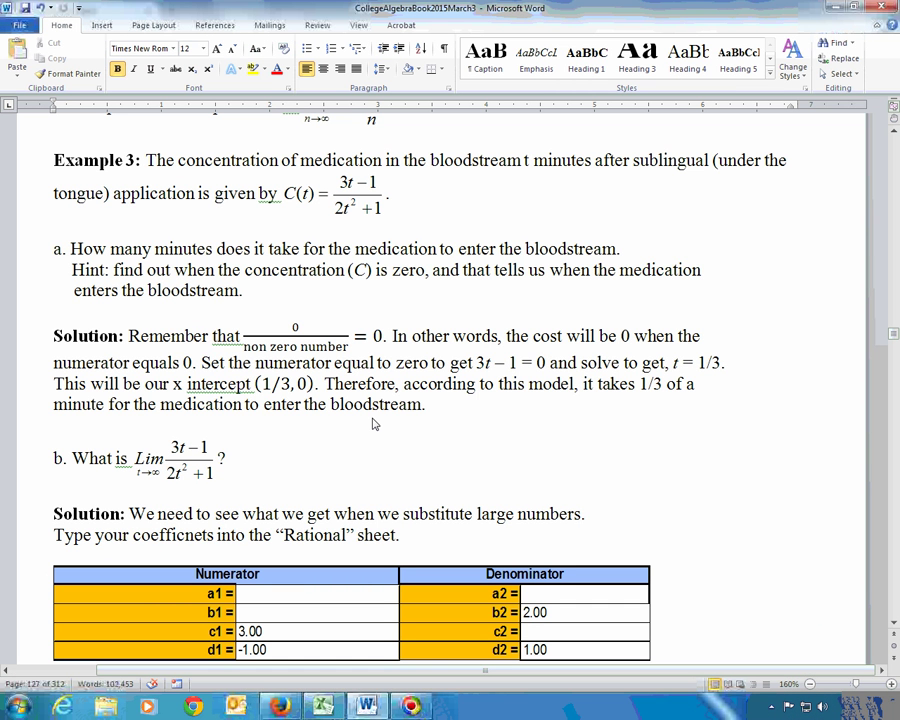
{"action": "left_click", "coordinate": [300, 340]}
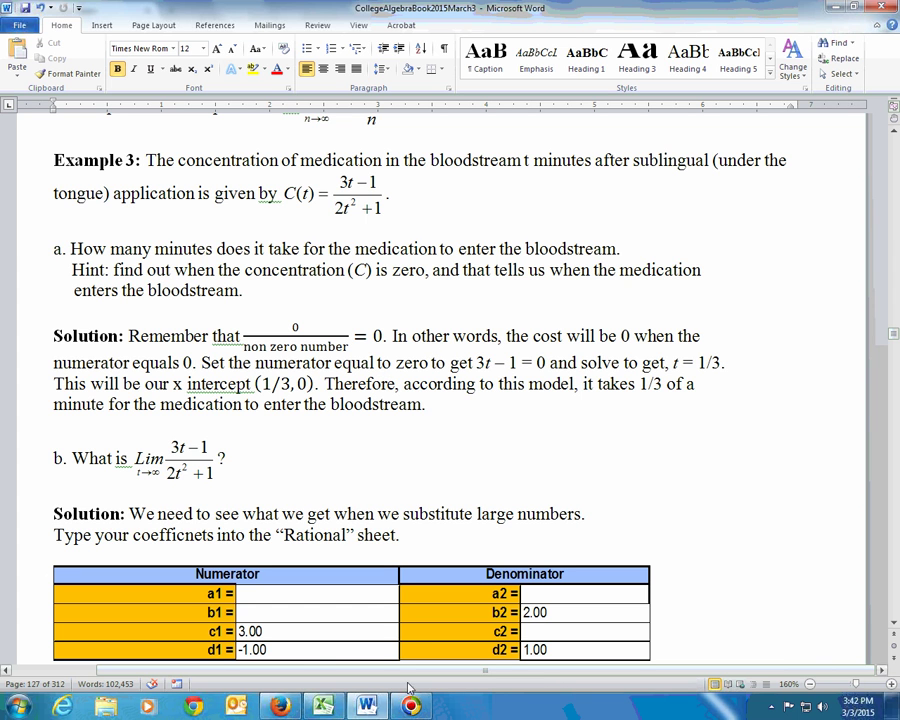
{"action": "left_click", "coordinate": [330, 708]}
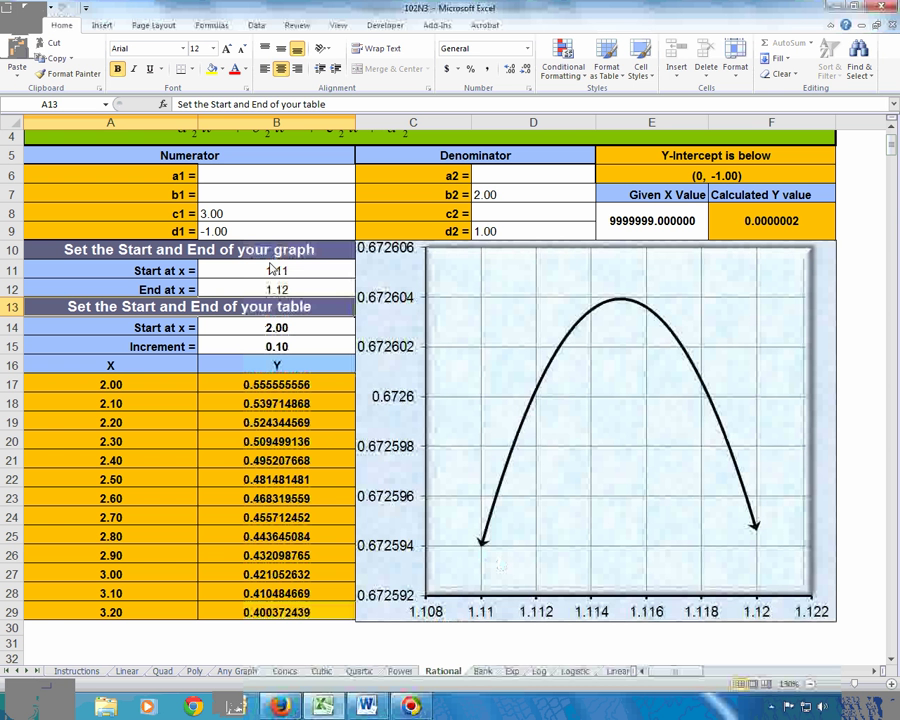
{"action": "left_click", "coordinate": [272, 271]}
{"action": "type", "text": "0"}
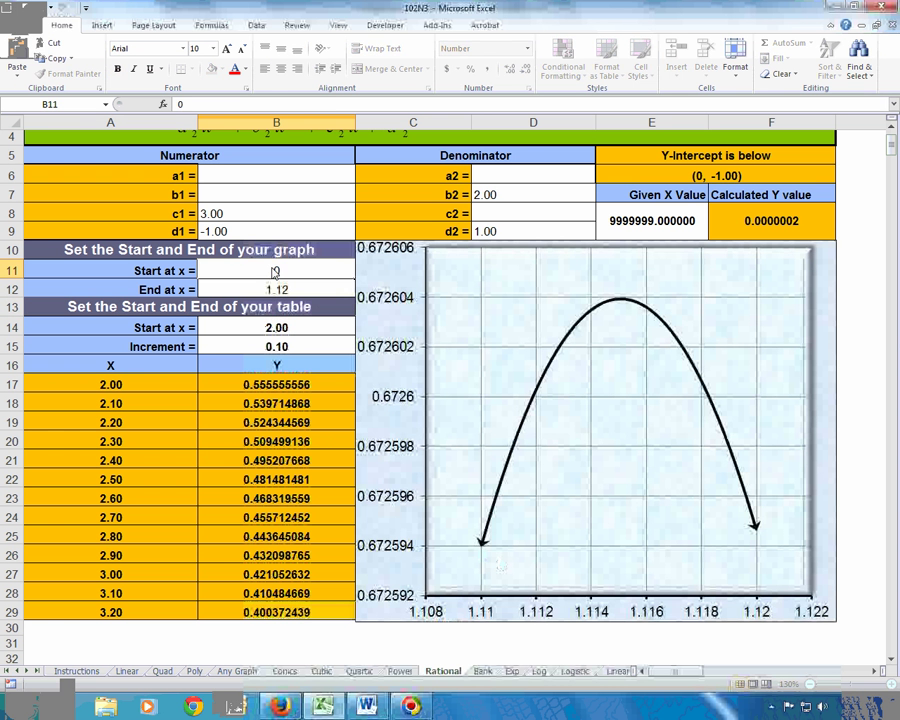
{"action": "key", "text": "Return"}
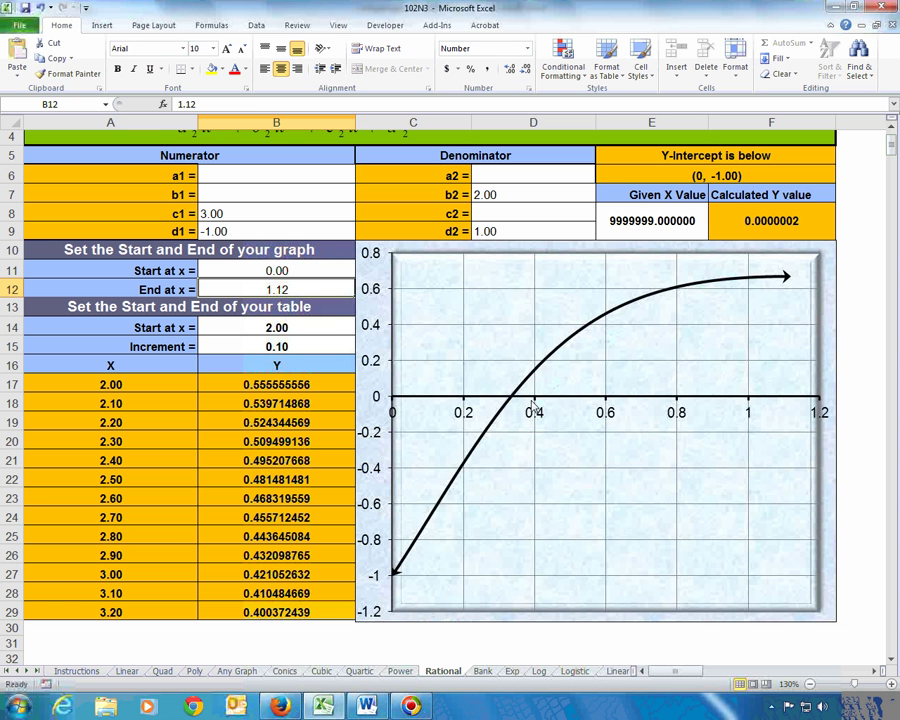
{"action": "mouse_move", "coordinate": [510, 402]}
{"action": "mouse_move", "coordinate": [323, 708]}
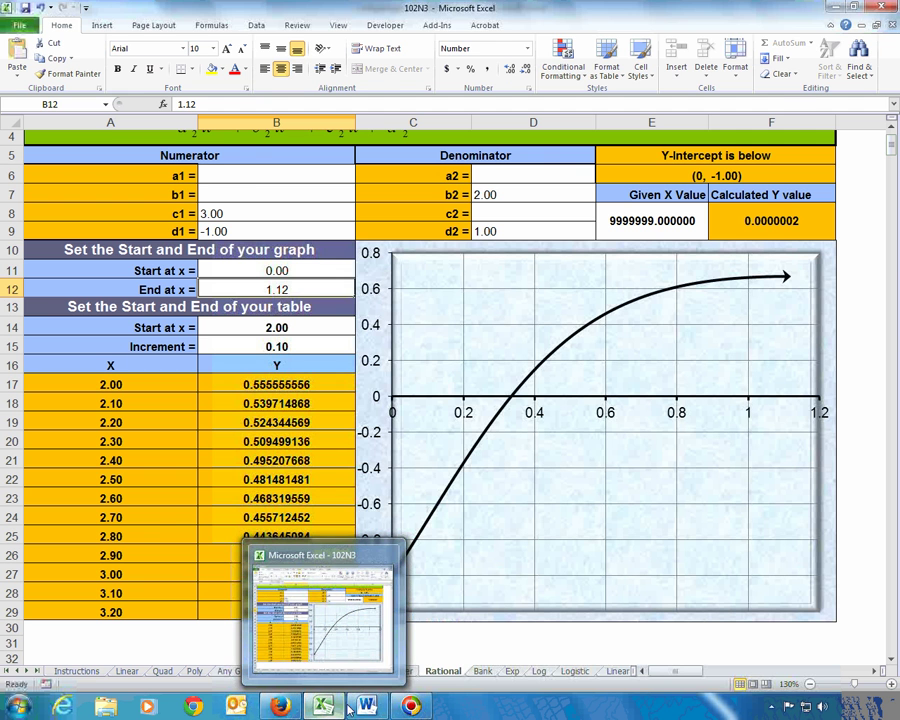
Check the t = 1/3 solution in Word, and in Excel graph from x = 0.3 to x = 0.4 around the x-intercept.
{"action": "left_click", "coordinate": [368, 708]}
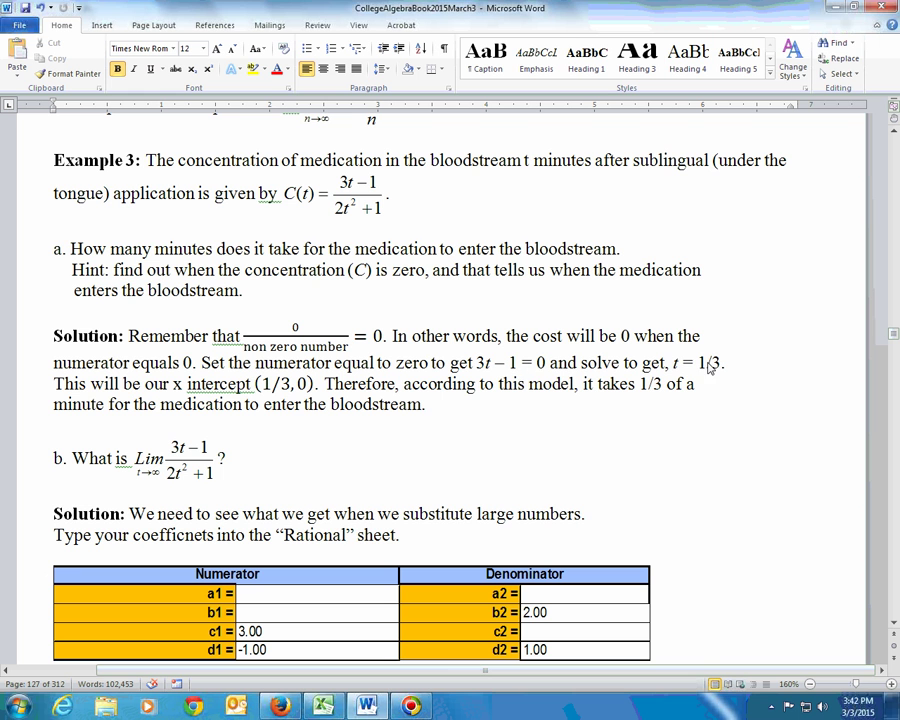
{"action": "left_click", "coordinate": [326, 708]}
{"action": "left_click", "coordinate": [275, 276]}
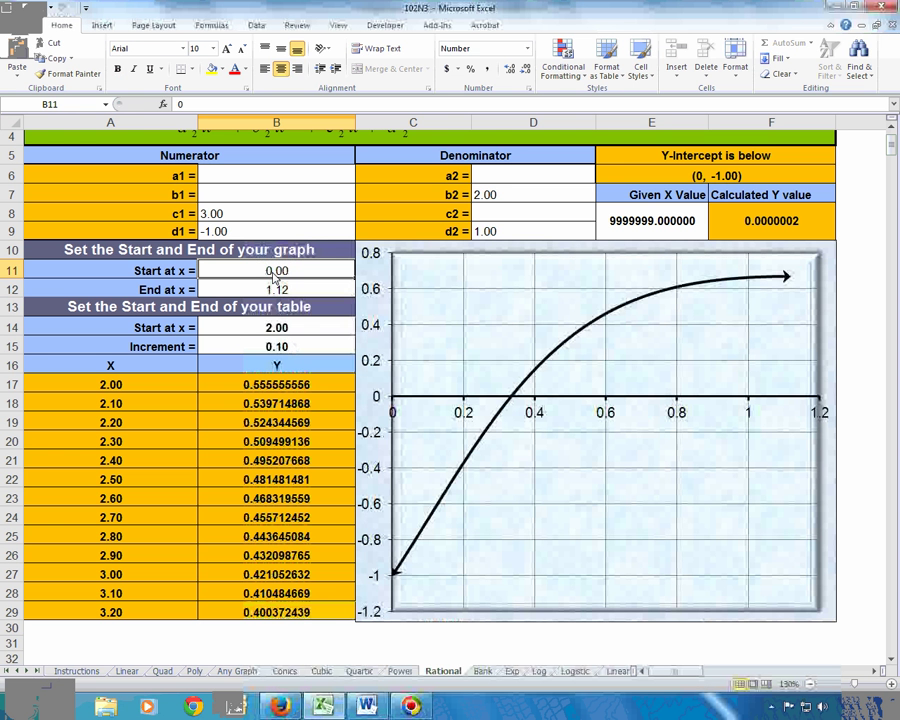
{"action": "type", "text": ".3"}
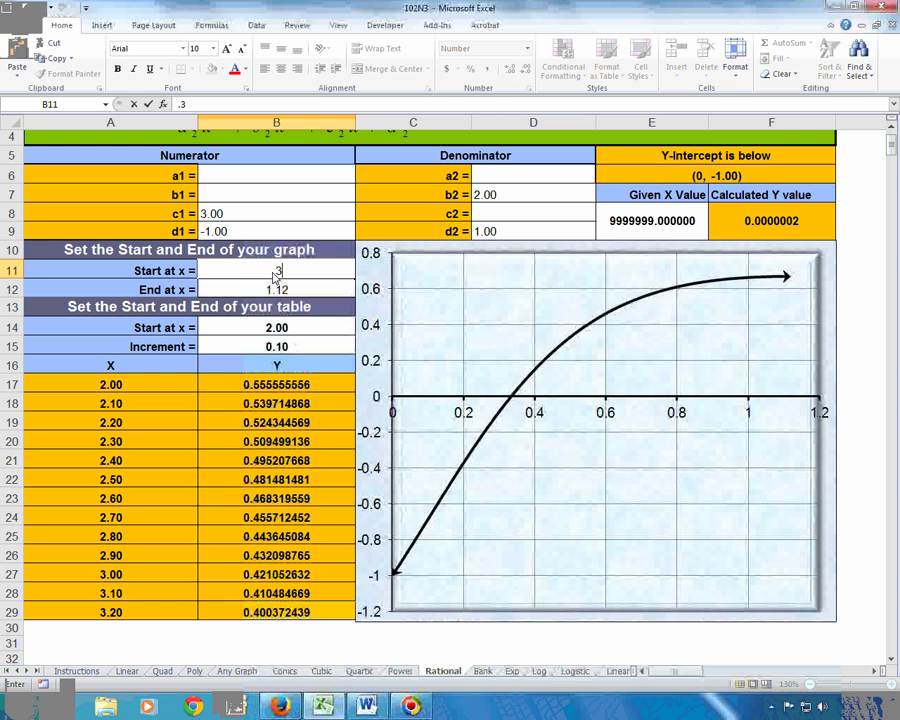
{"action": "key", "text": "Return"}
{"action": "type", "text": ".4"}
{"action": "key", "text": "Return"}
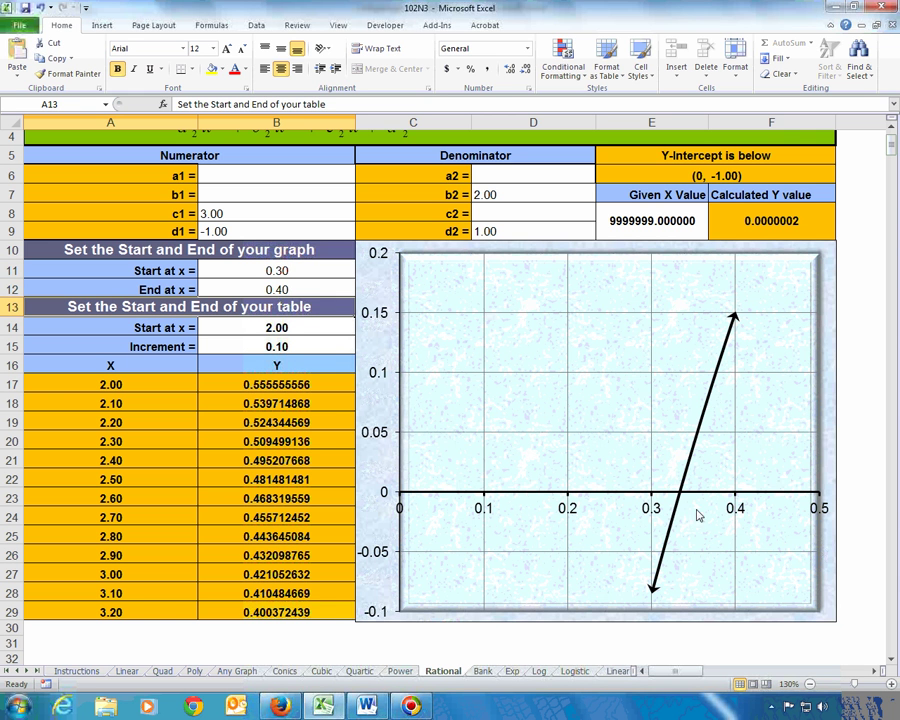
{"action": "mouse_move", "coordinate": [681, 497]}
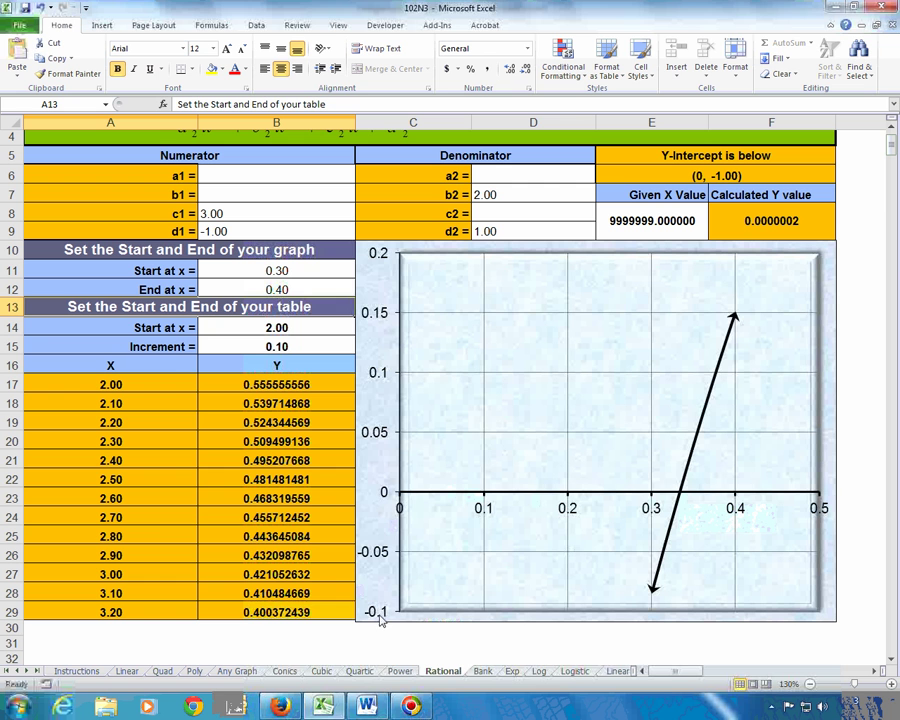
Read Example 3 part b in Word, and in Excel set the graph's end to x = 9999999.
{"action": "left_click", "coordinate": [366, 706]}
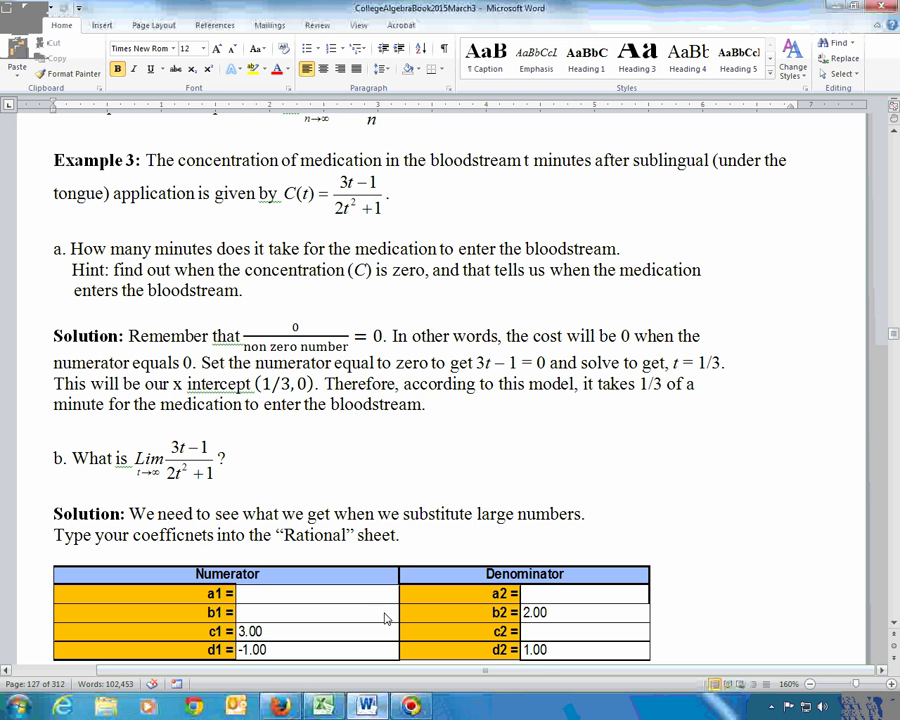
{"action": "scroll", "coordinate": [367, 412], "scroll_direction": "down", "scroll_amount": 3}
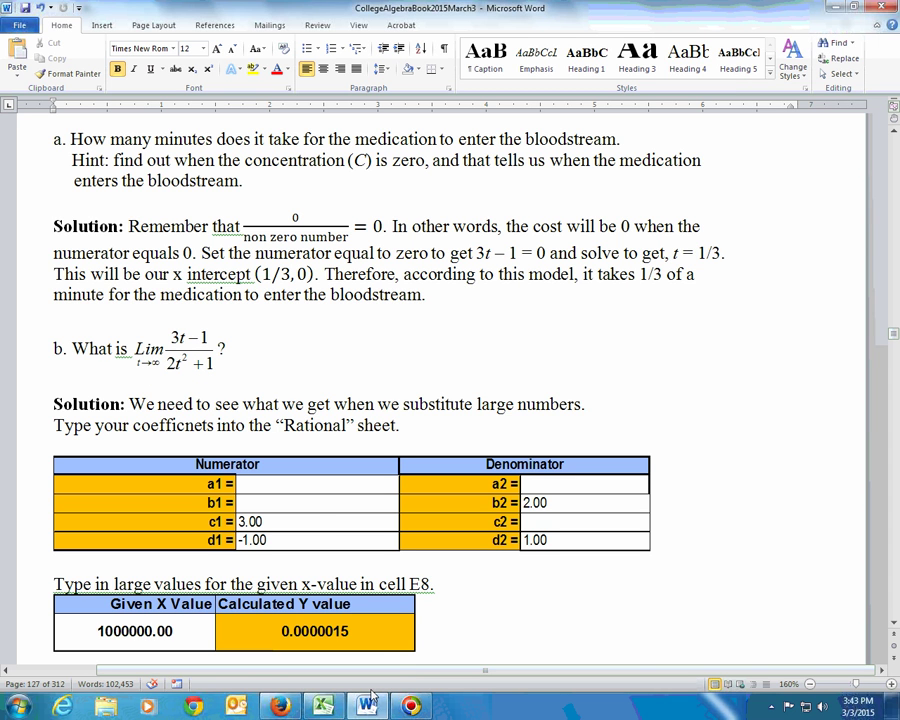
{"action": "left_click", "coordinate": [325, 708]}
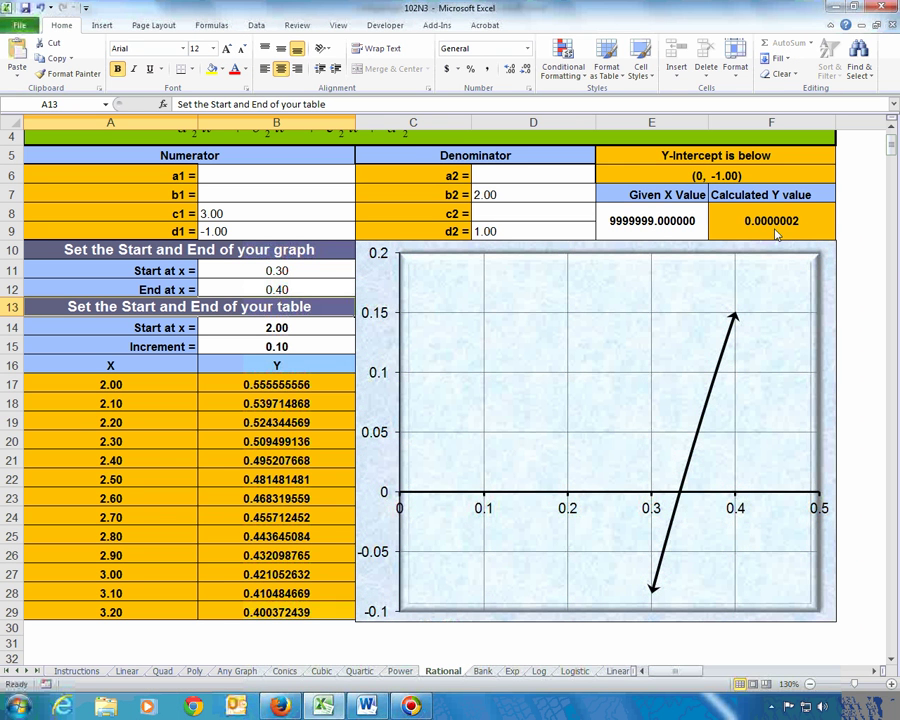
{"action": "left_click", "coordinate": [293, 289]}
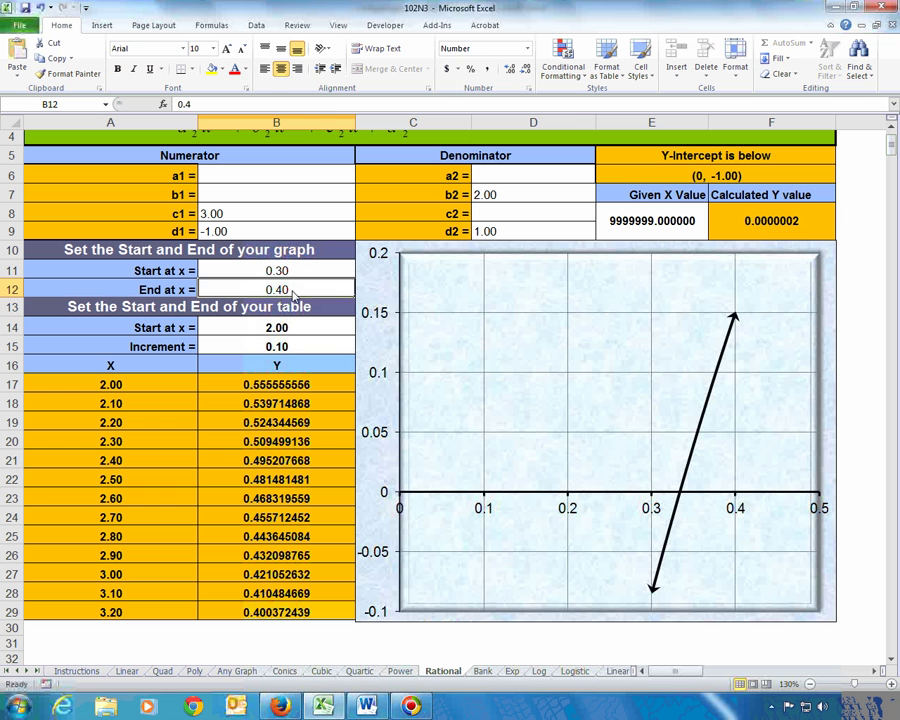
{"action": "type", "text": "9999999"}
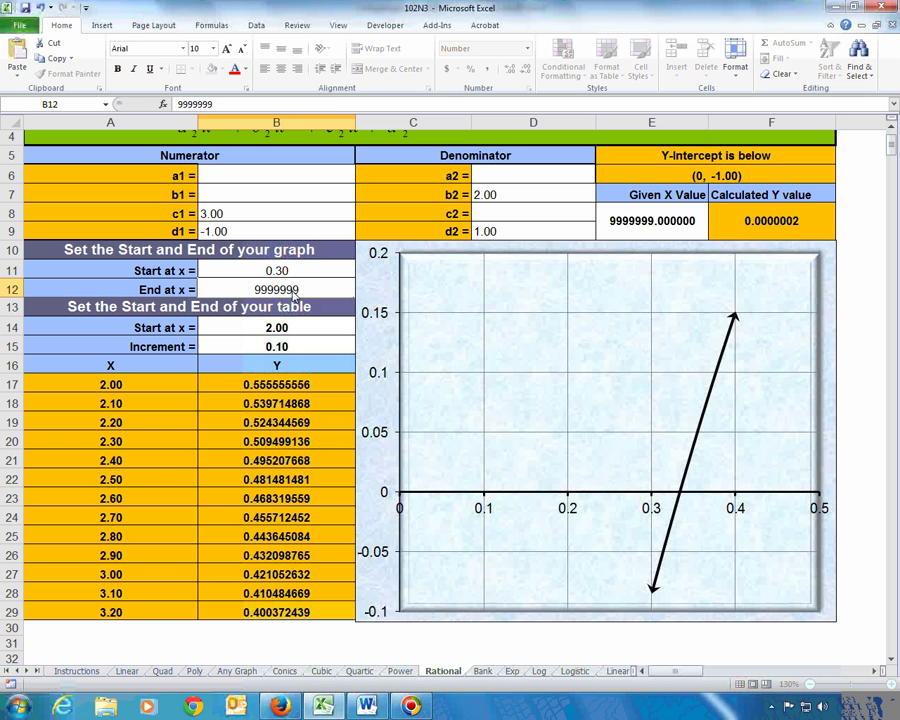
{"action": "key", "text": "Return"}
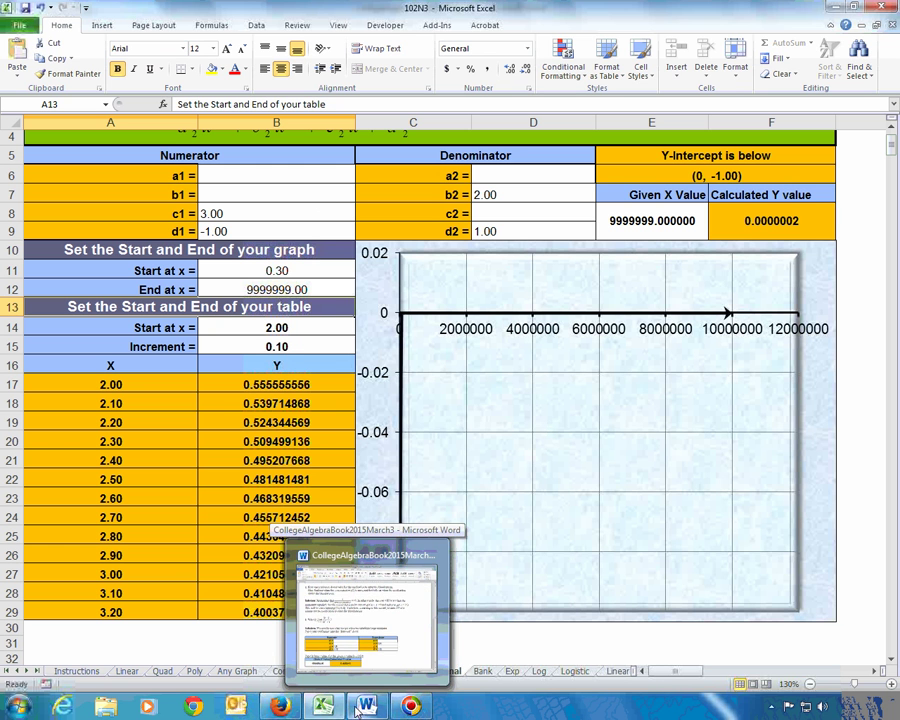
In Word, compare Example 3's limit and concentration function with the average cost function of the previous toy example.
{"action": "mouse_move", "coordinate": [323, 708]}
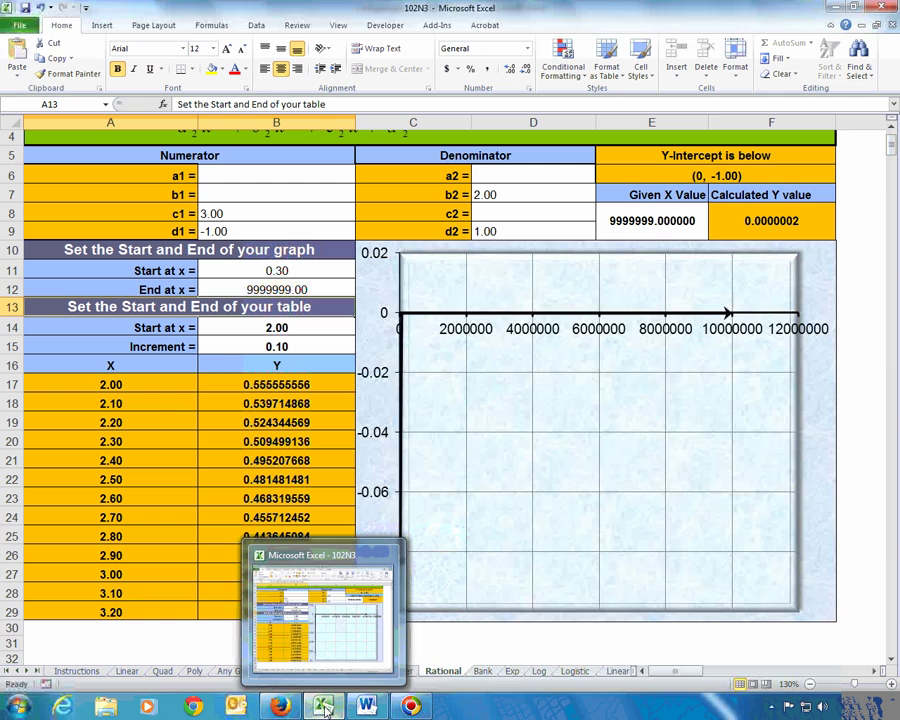
{"action": "left_click", "coordinate": [366, 708]}
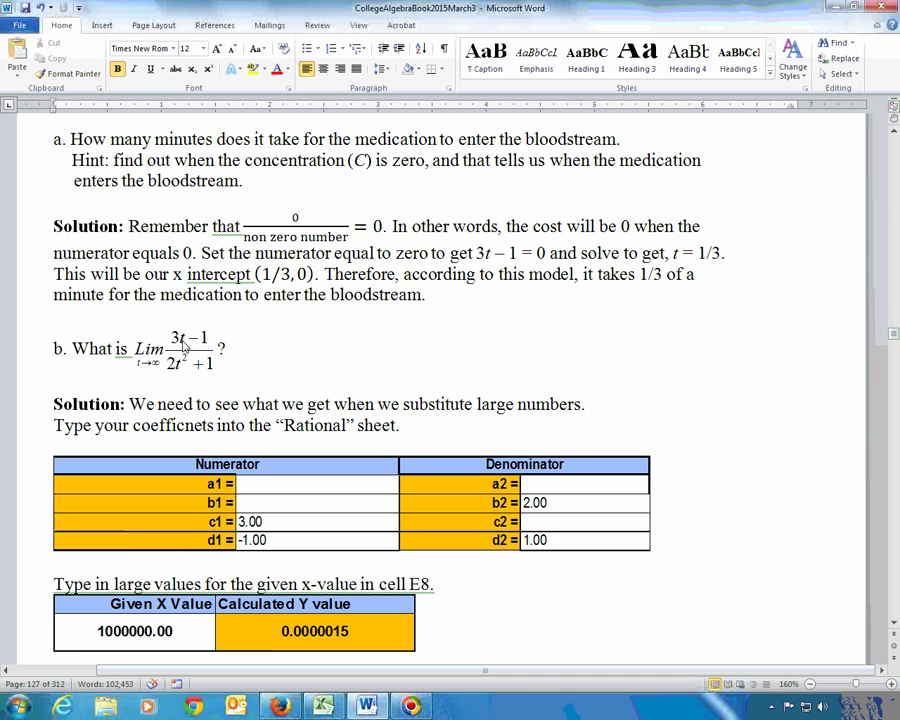
{"action": "scroll", "coordinate": [458, 367], "scroll_direction": "up", "scroll_amount": 5}
{"action": "scroll", "coordinate": [458, 367], "scroll_direction": "up", "scroll_amount": 15}
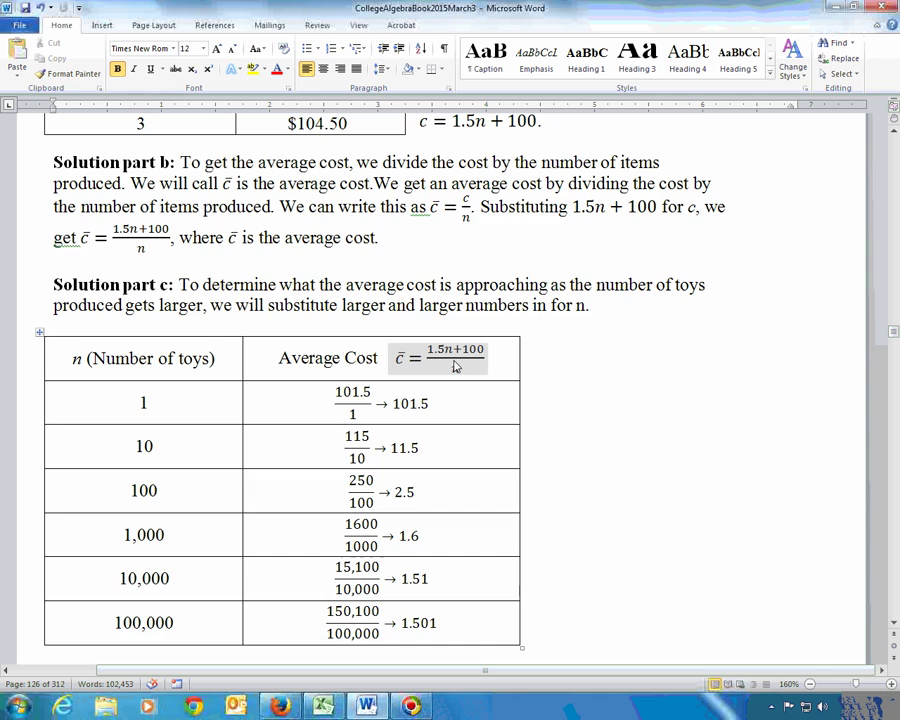
{"action": "left_click", "coordinate": [137, 233]}
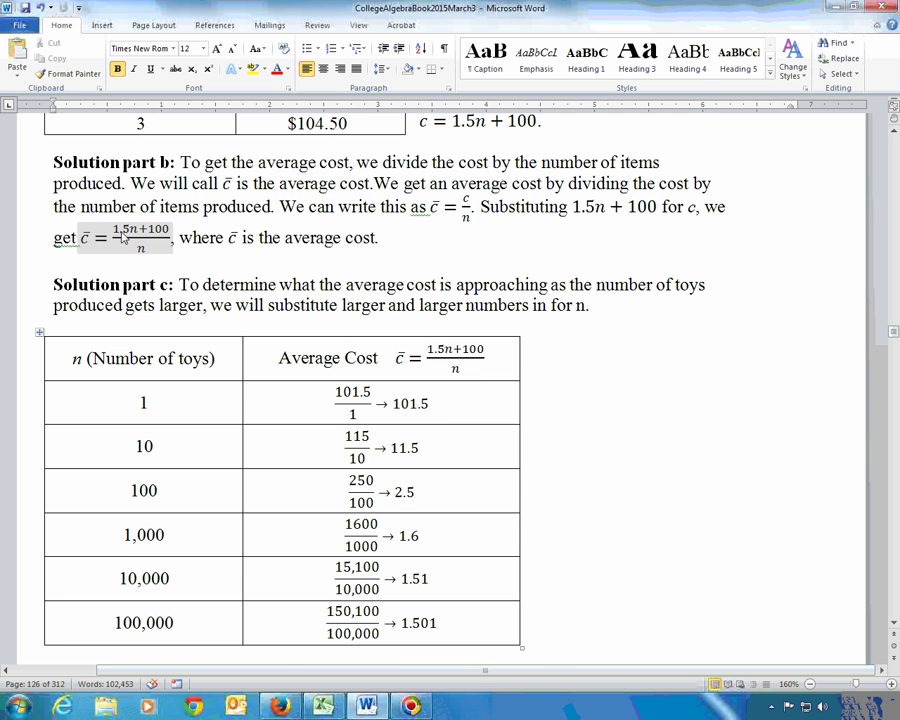
{"action": "scroll", "coordinate": [445, 316], "scroll_direction": "down", "scroll_amount": 5}
{"action": "scroll", "coordinate": [445, 316], "scroll_direction": "down", "scroll_amount": 15}
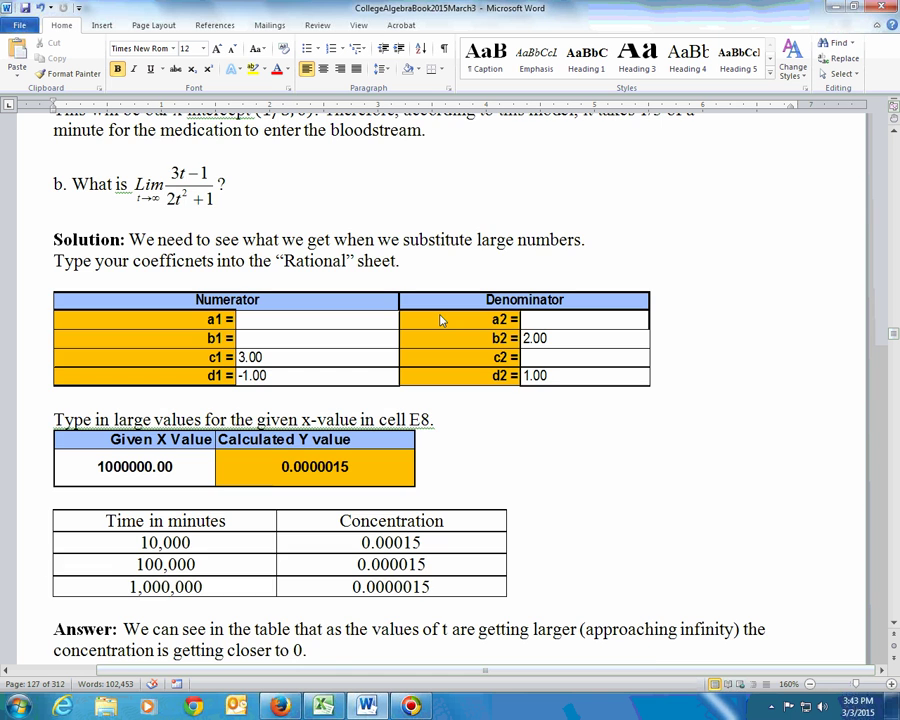
{"action": "scroll", "coordinate": [441, 320], "scroll_direction": "up", "scroll_amount": 3}
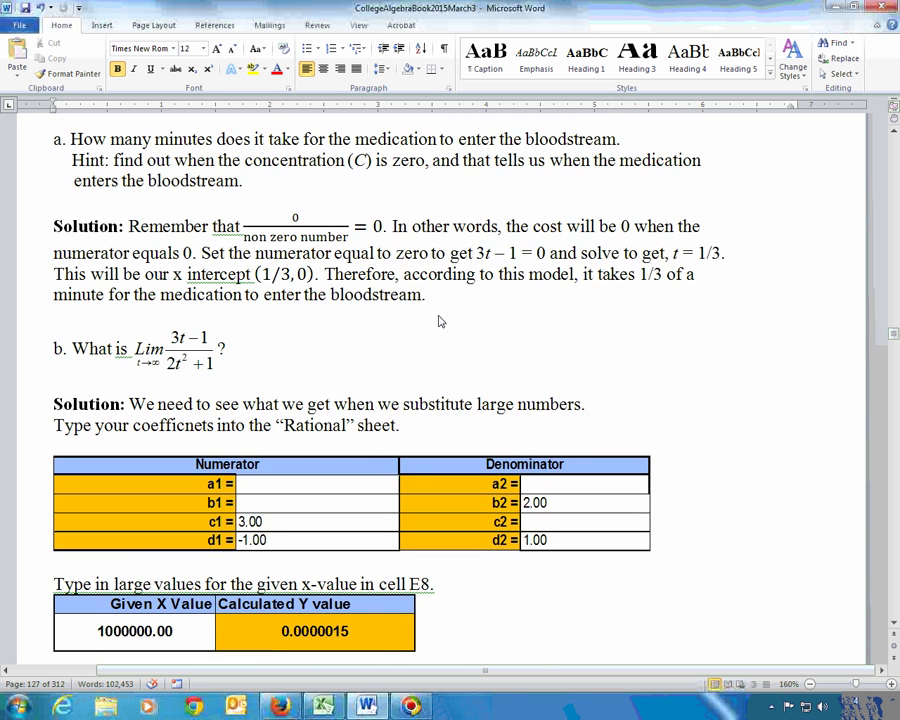
{"action": "scroll", "coordinate": [440, 321], "scroll_direction": "up", "scroll_amount": 3}
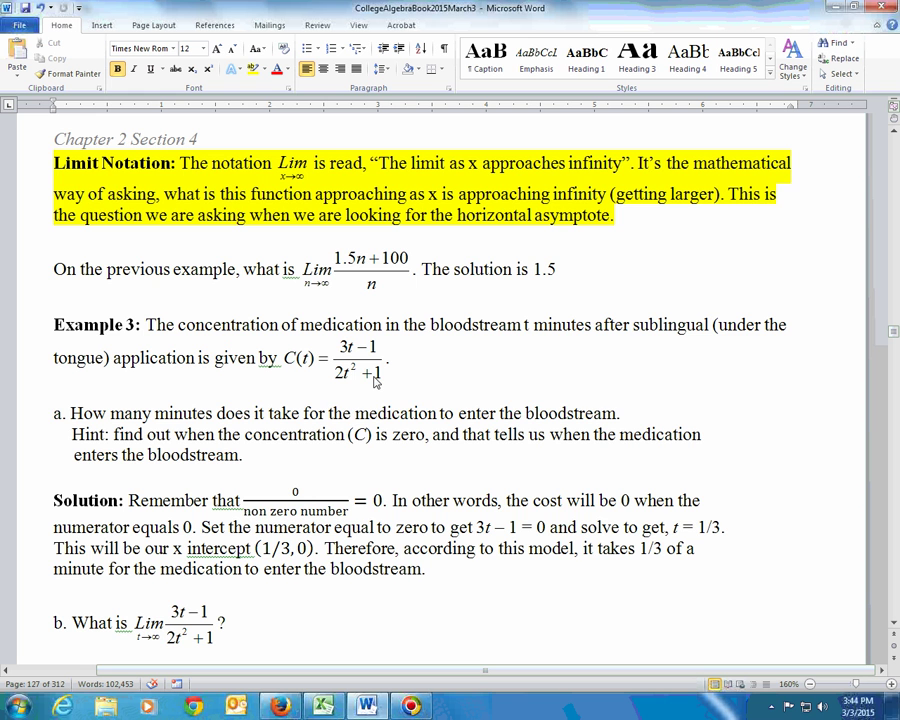
Find the three ways to check for a horizontal asymptote in the Word book and review the algebraic degree rules.
{"action": "scroll", "coordinate": [422, 443], "scroll_direction": "down", "scroll_amount": 10}
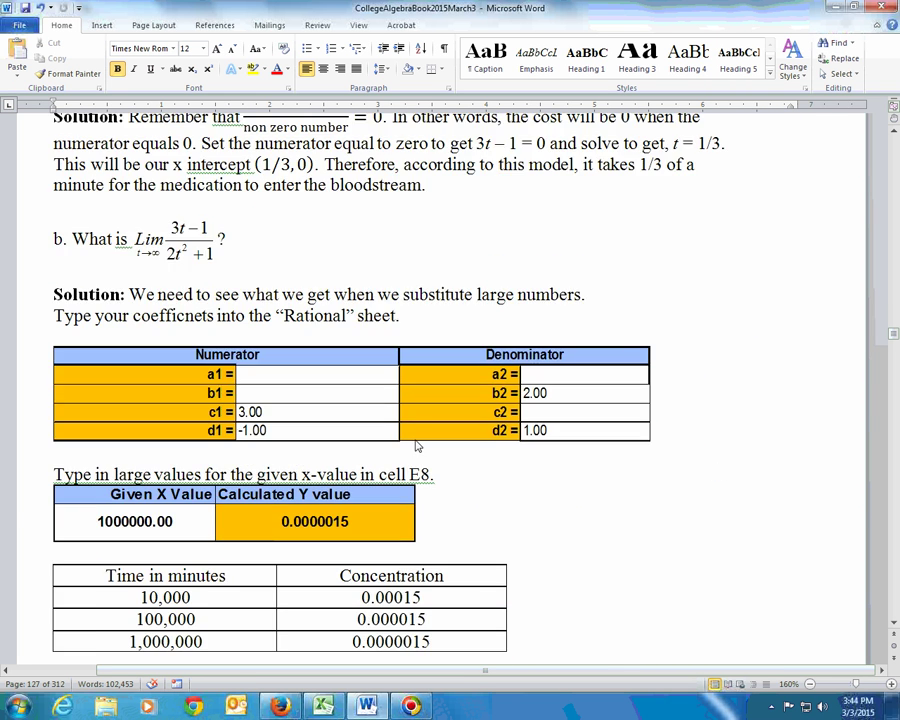
{"action": "scroll", "coordinate": [411, 450], "scroll_direction": "down", "scroll_amount": 10}
{"action": "scroll", "coordinate": [406, 453], "scroll_direction": "down", "scroll_amount": 6}
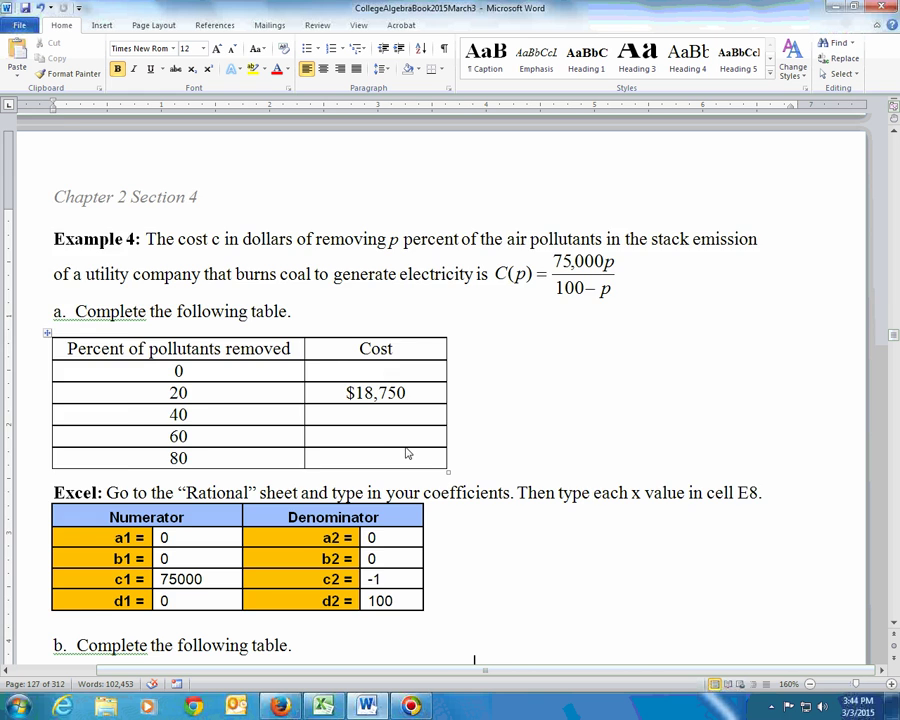
{"action": "scroll", "coordinate": [406, 453], "scroll_direction": "down", "scroll_amount": 20}
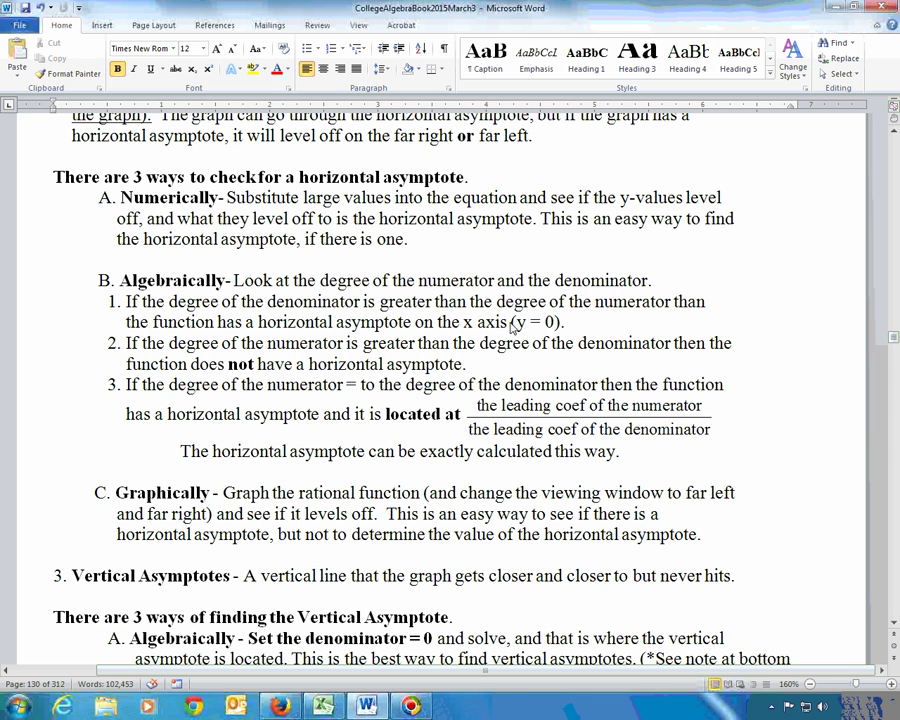
{"action": "scroll", "coordinate": [543, 380], "scroll_direction": "up", "scroll_amount": 7}
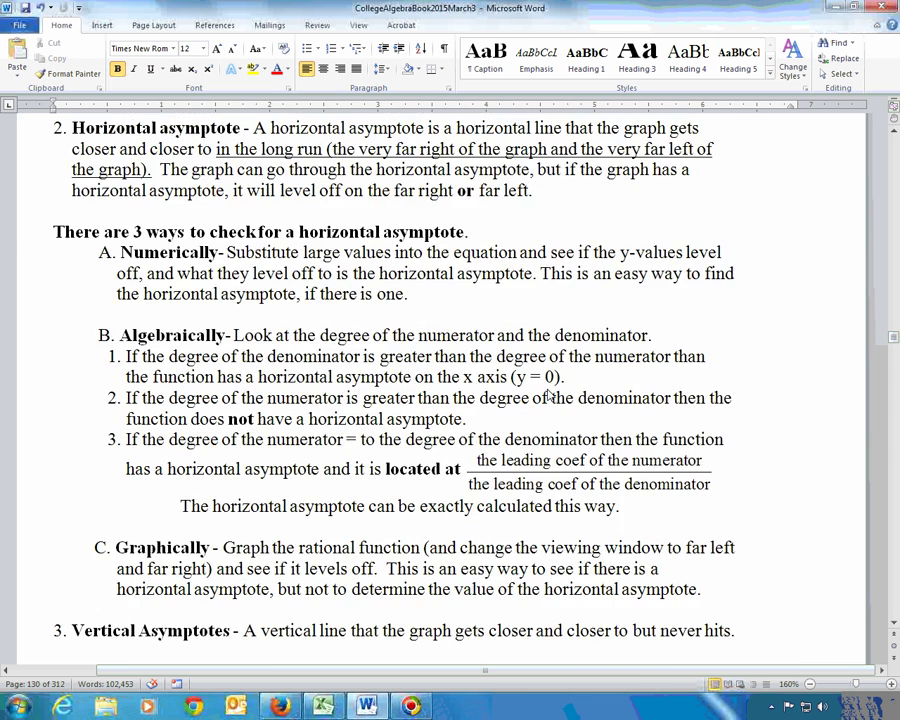
Return to Example 3 in the Word book and review part b's limit solution, including the coefficients and the large-time concentration table.
{"action": "scroll", "coordinate": [547, 395], "scroll_direction": "up", "scroll_amount": 15}
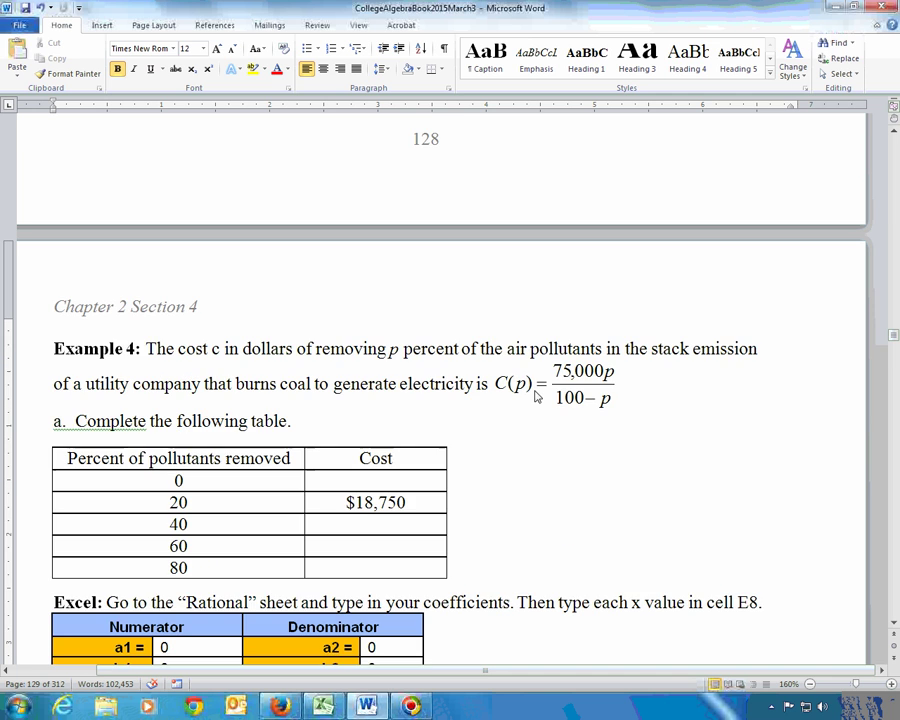
{"action": "scroll", "coordinate": [530, 397], "scroll_direction": "up", "scroll_amount": 5}
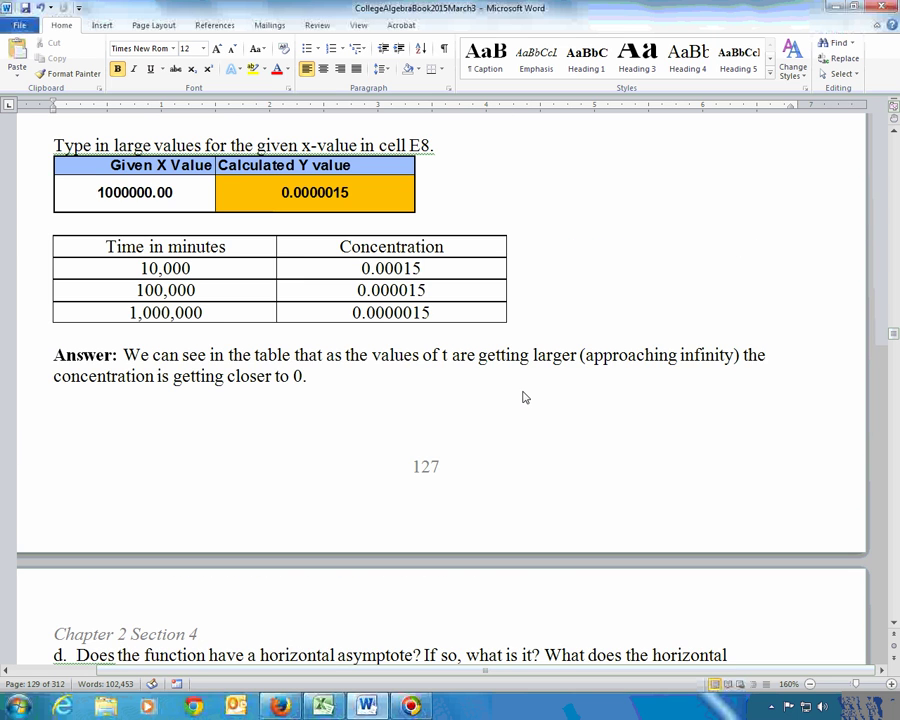
{"action": "scroll", "coordinate": [525, 397], "scroll_direction": "up", "scroll_amount": 10}
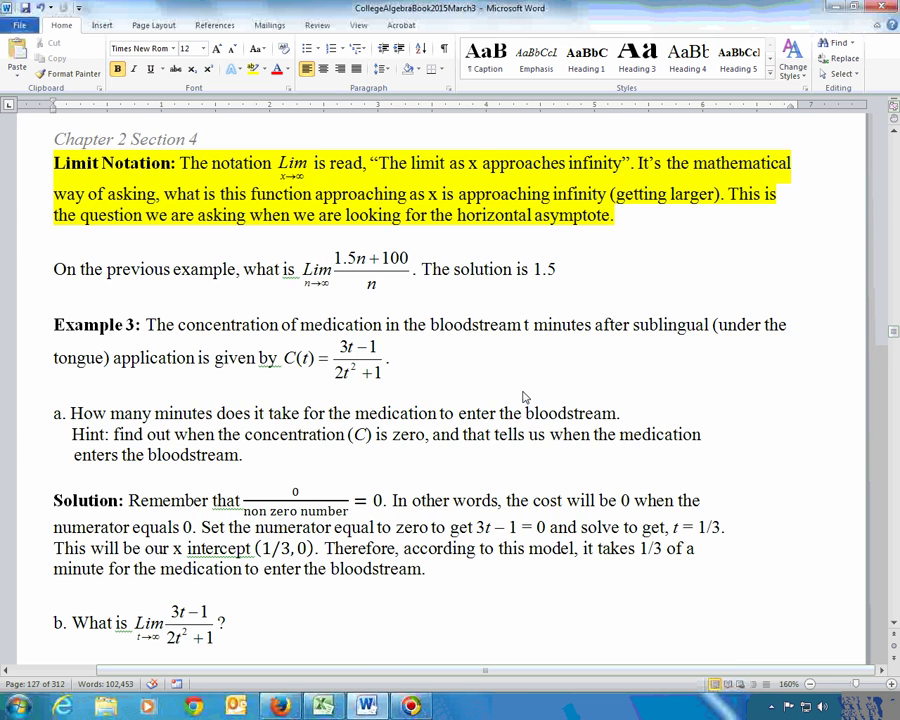
{"action": "scroll", "coordinate": [523, 397], "scroll_direction": "down", "scroll_amount": 6}
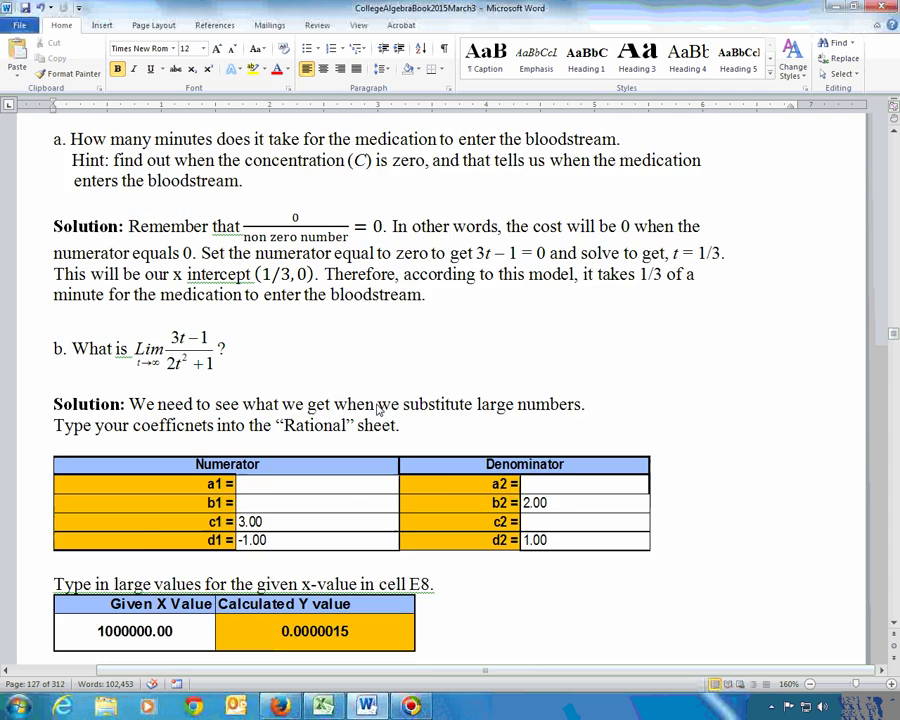
{"action": "scroll", "coordinate": [378, 406], "scroll_direction": "down", "scroll_amount": 6}
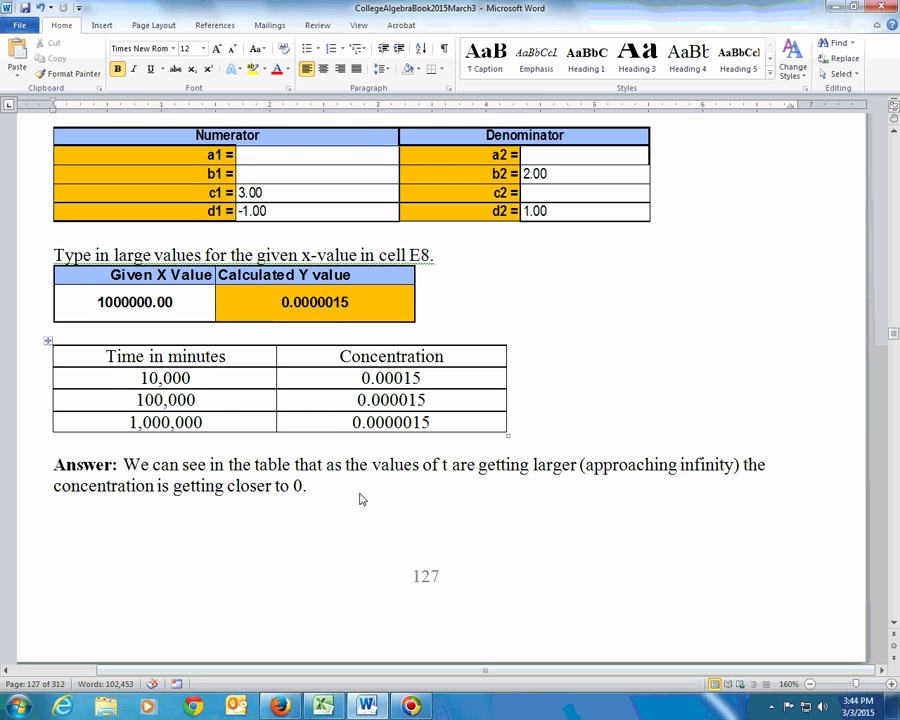
{"action": "scroll", "coordinate": [370, 496], "scroll_direction": "up", "scroll_amount": 4}
{"action": "scroll", "coordinate": [366, 440], "scroll_direction": "down", "scroll_amount": 2}
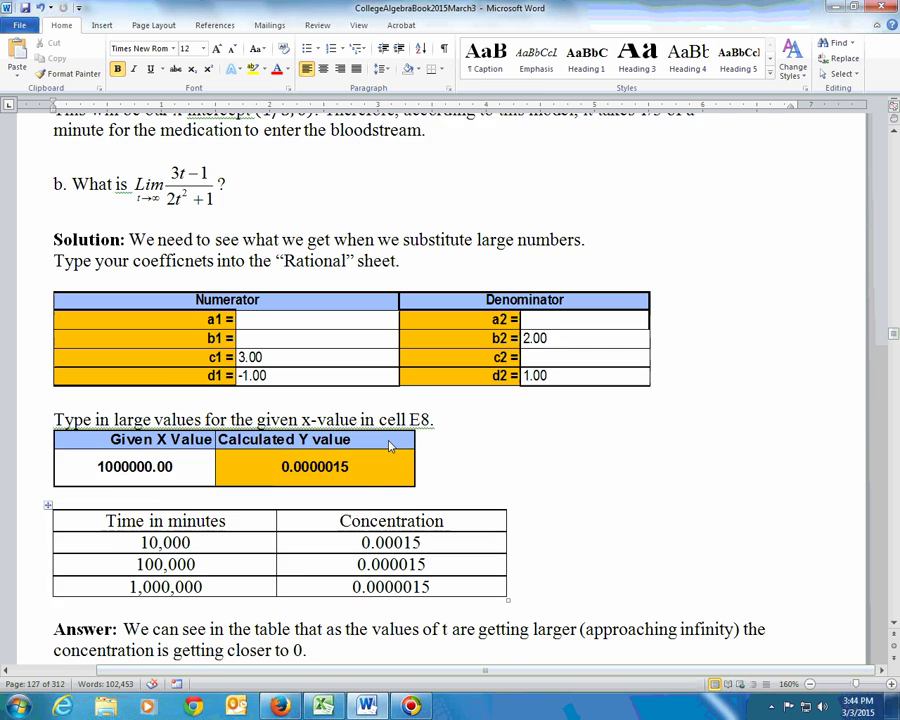
{"action": "scroll", "coordinate": [390, 447], "scroll_direction": "down", "scroll_amount": 2}
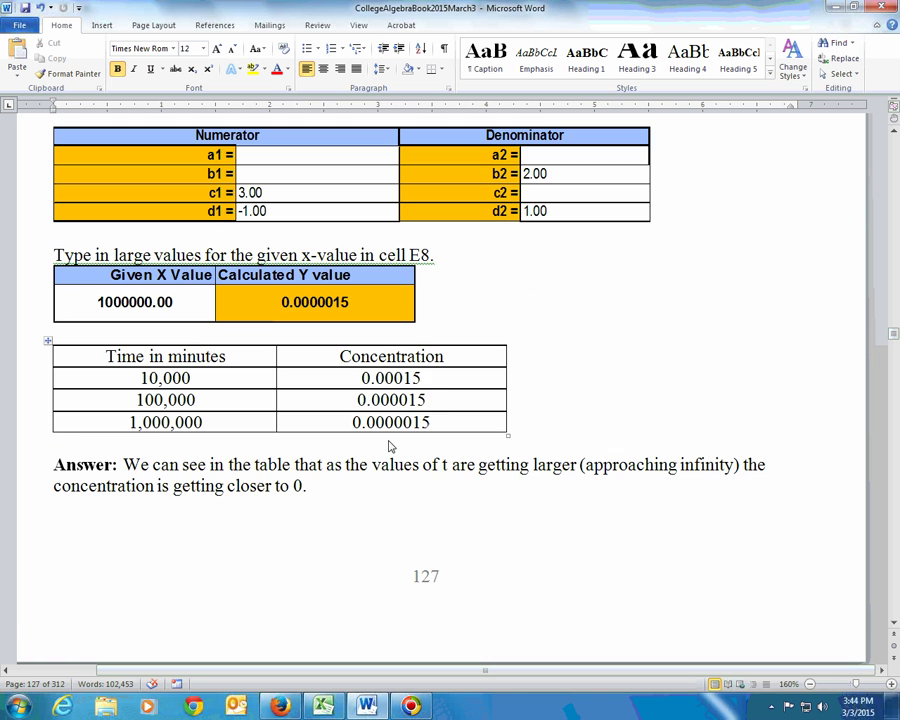
{"action": "scroll", "coordinate": [375, 458], "scroll_direction": "down", "scroll_amount": 1}
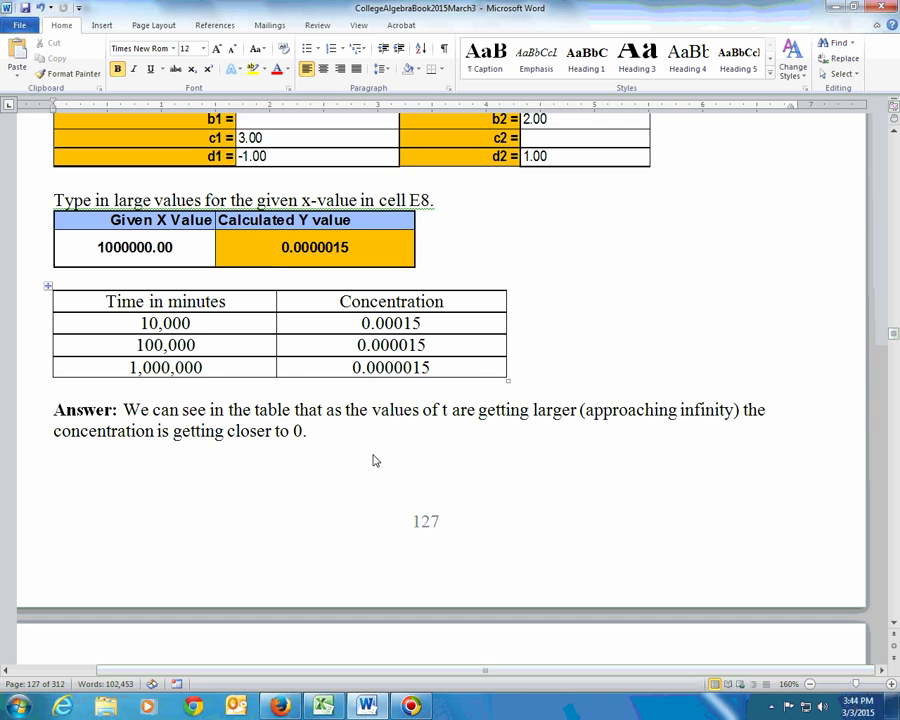
Review Example 3's part d answer on the horizontal asymptote and the narrowing graphs used to find the maximum concentration in part e.
{"action": "scroll", "coordinate": [372, 461], "scroll_direction": "down", "scroll_amount": 1}
{"action": "scroll", "coordinate": [370, 463], "scroll_direction": "down", "scroll_amount": 5}
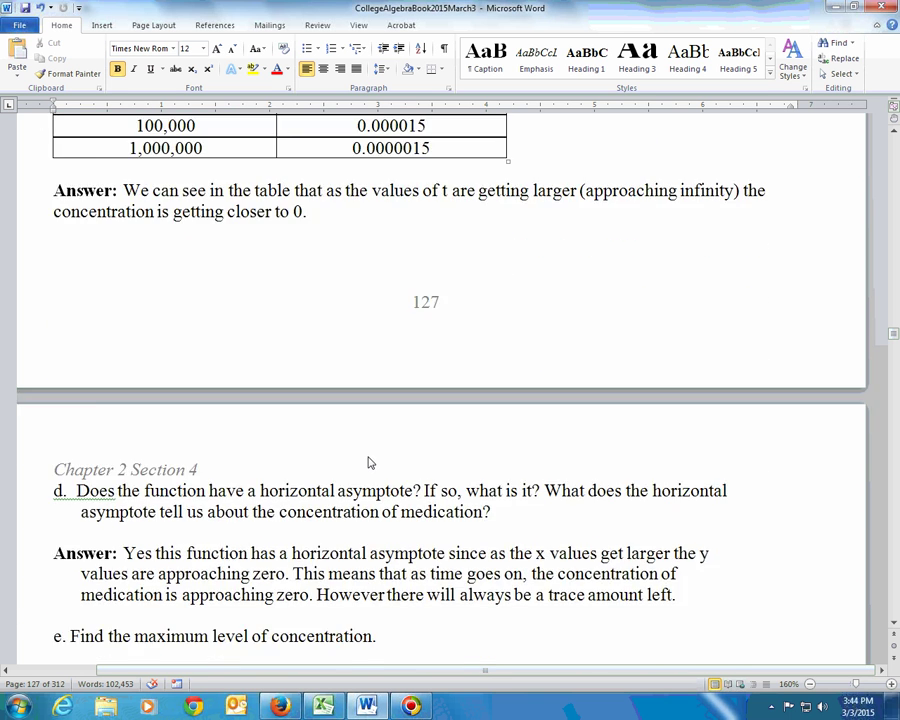
{"action": "scroll", "coordinate": [370, 463], "scroll_direction": "down", "scroll_amount": 2}
{"action": "scroll", "coordinate": [222, 418], "scroll_direction": "down", "scroll_amount": 3}
{"action": "scroll", "coordinate": [222, 418], "scroll_direction": "down", "scroll_amount": 2}
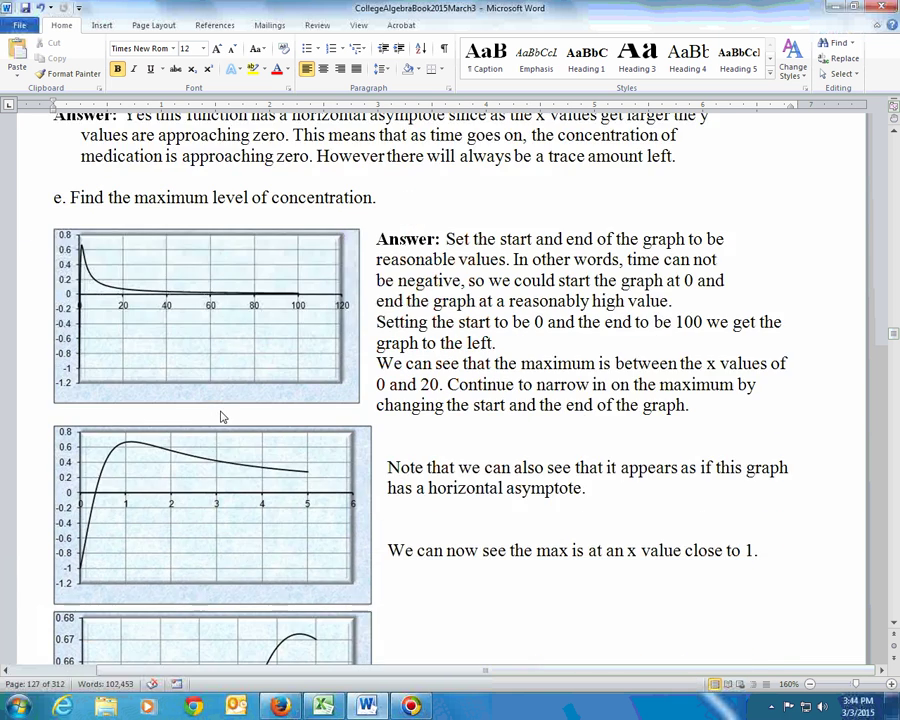
{"action": "scroll", "coordinate": [238, 510], "scroll_direction": "down", "scroll_amount": 3}
{"action": "scroll", "coordinate": [238, 510], "scroll_direction": "down", "scroll_amount": 1}
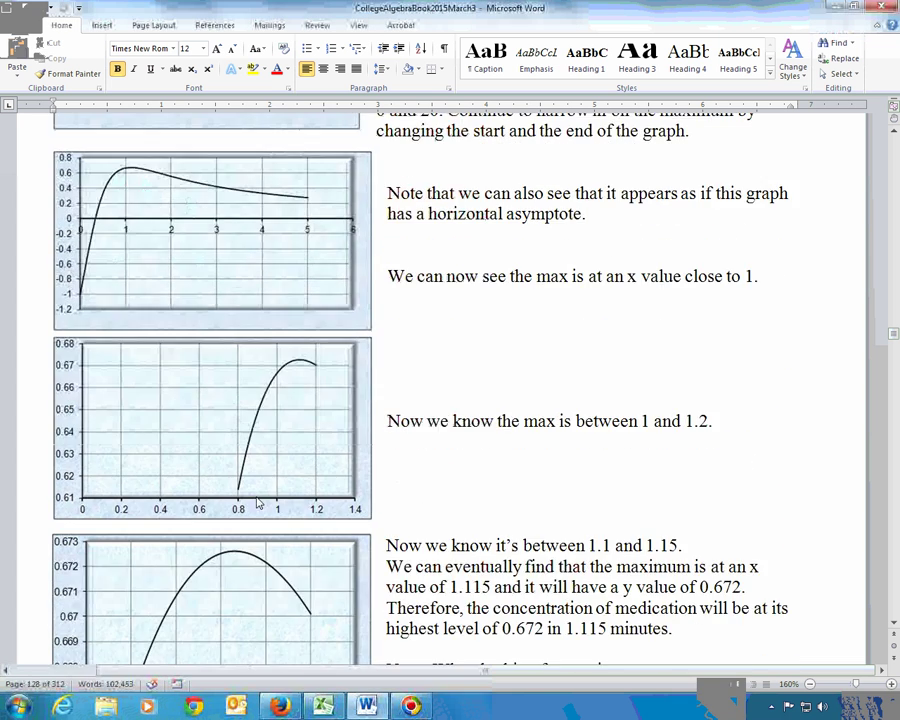
{"action": "scroll", "coordinate": [311, 460], "scroll_direction": "down", "scroll_amount": 3}
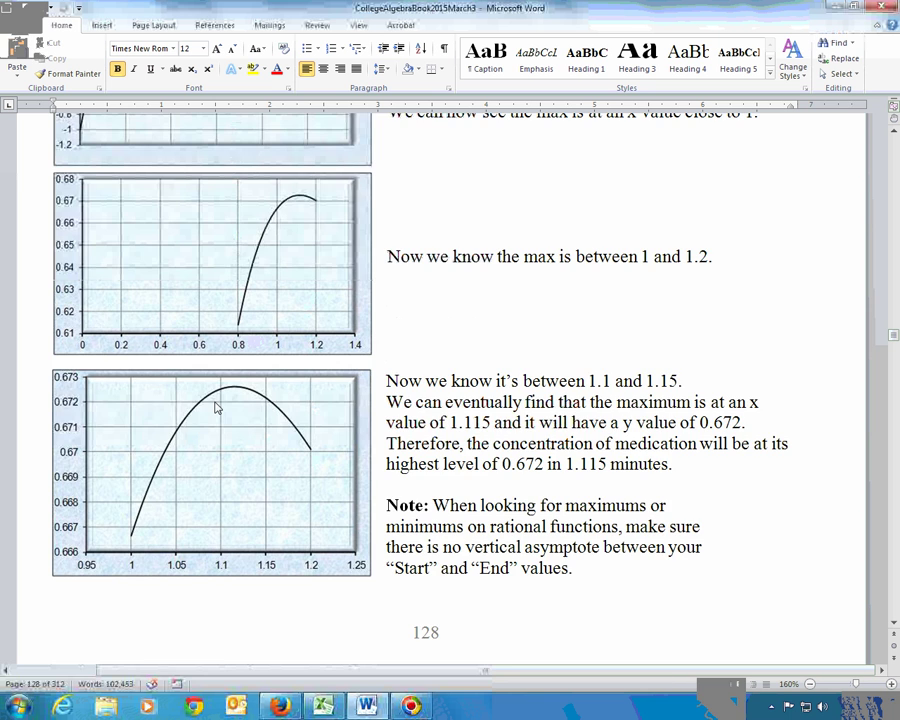
Go to Example 4 and read its pollutant-removal cost function, part a table and the coefficients for the "Rational" sheet.
{"action": "scroll", "coordinate": [249, 438], "scroll_direction": "down", "scroll_amount": 9}
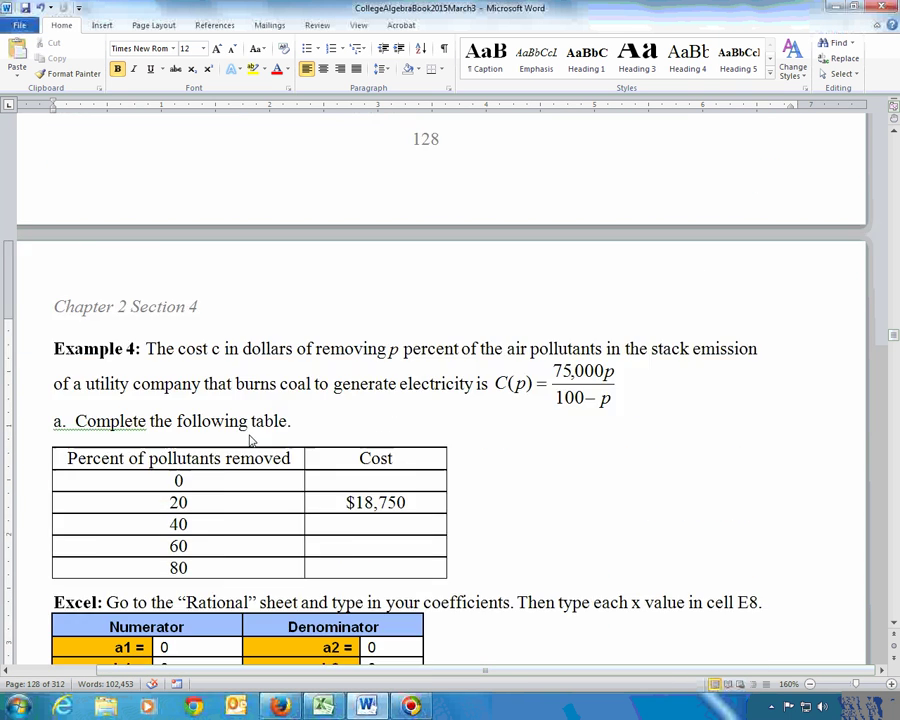
{"action": "scroll", "coordinate": [250, 440], "scroll_direction": "down", "scroll_amount": 3}
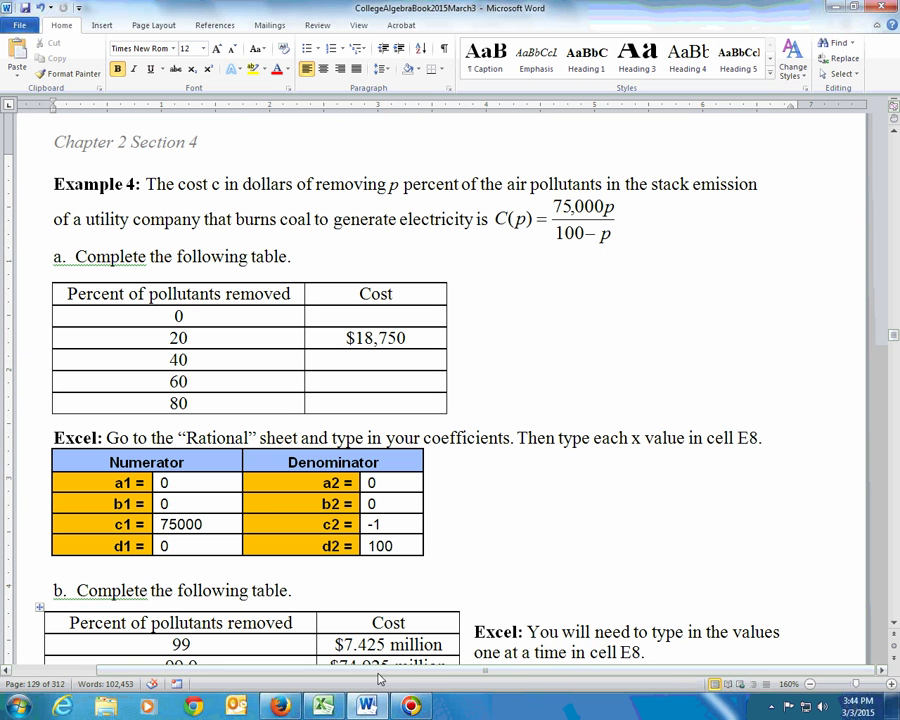